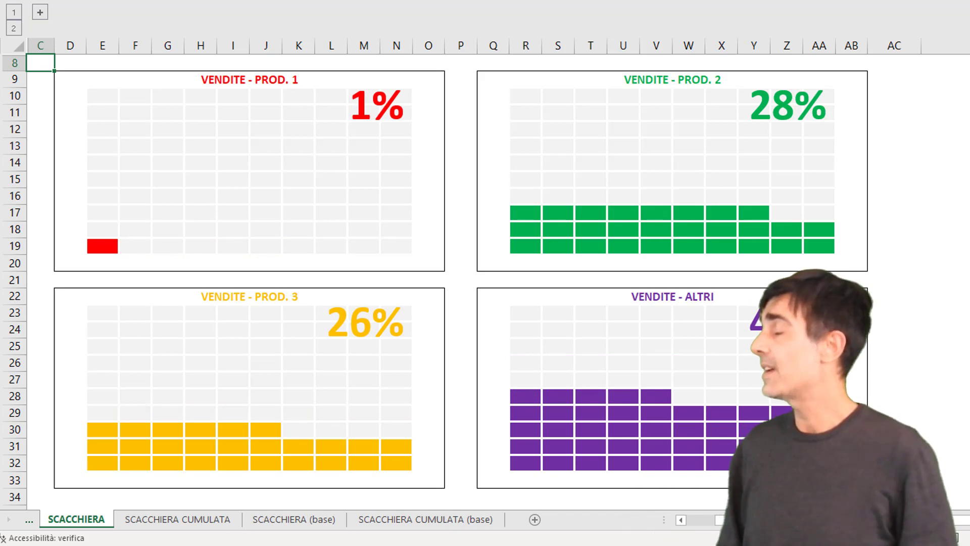
Step: Switch to the SCACCHIERA CUMULATA sheet tab
left_click(148, 520)
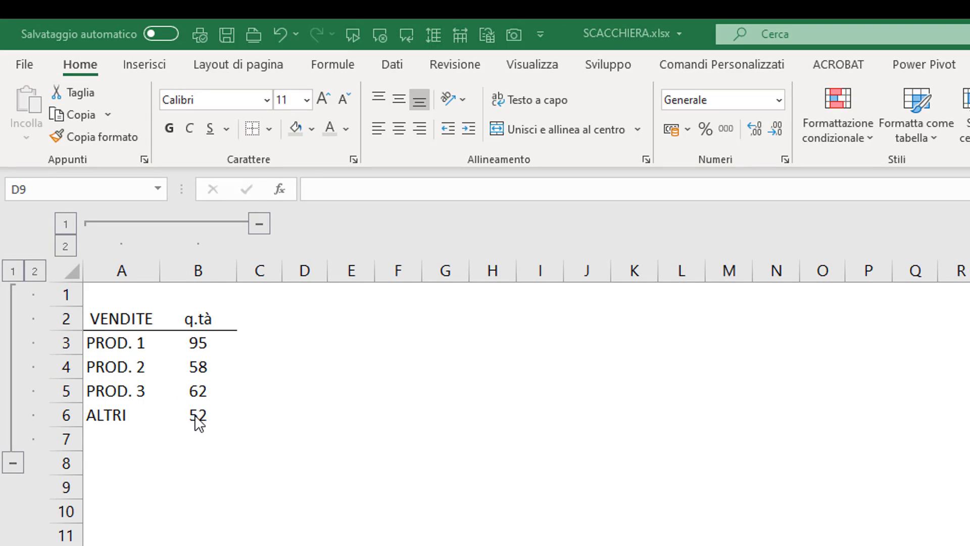
Step: Enter =B3/SOMMA($B$3:$B$6) in C3 to compute PROD. 1's share of total sales
left_click(246, 345)
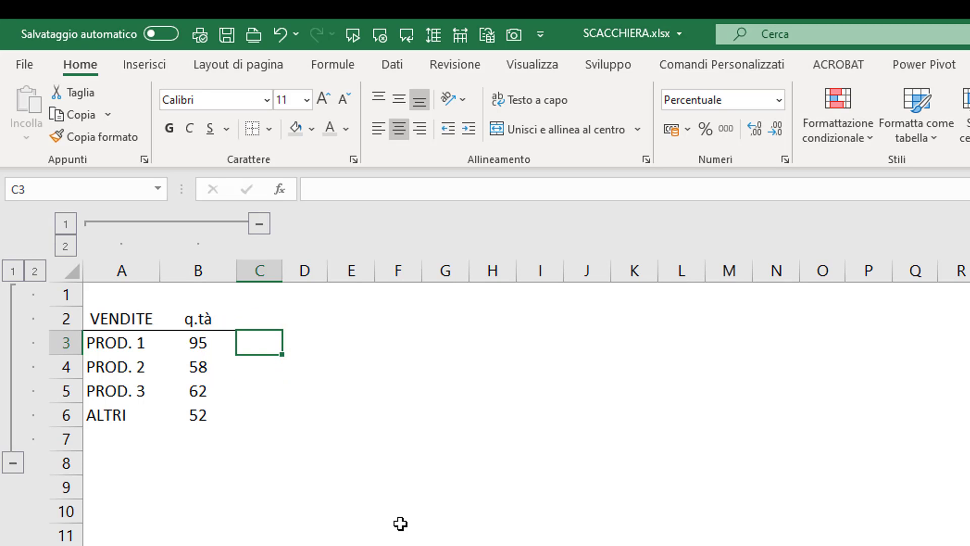
type("=")
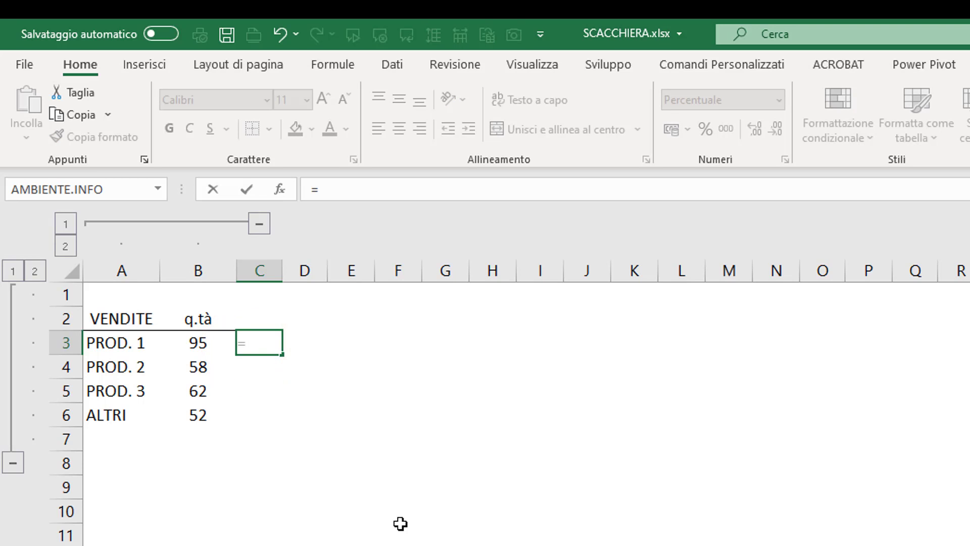
left_click(195, 344)
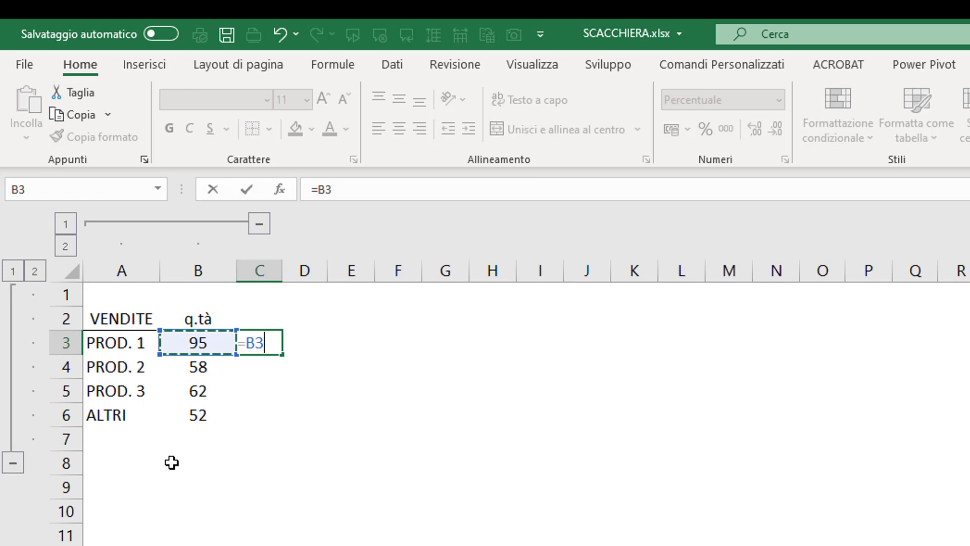
type("somma(")
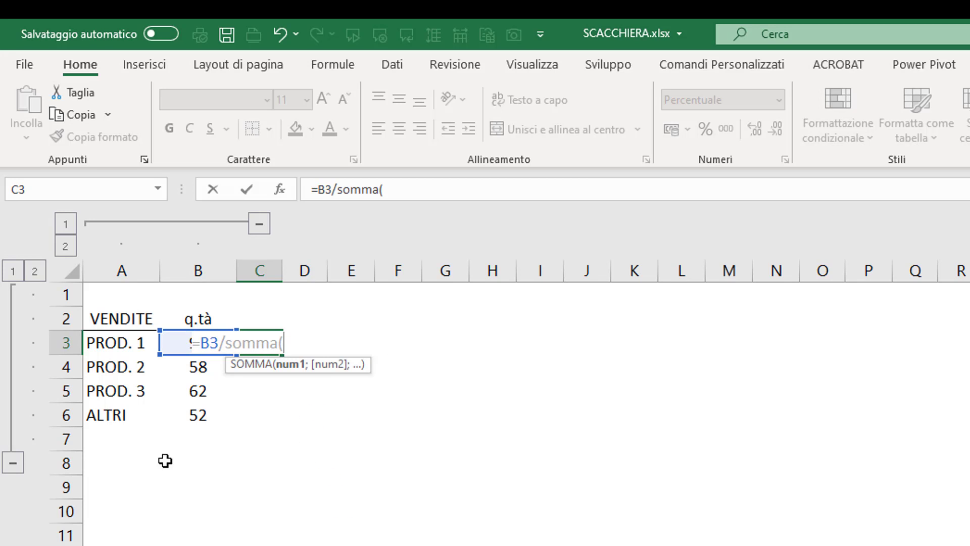
left_click_drag(198, 414, 195, 344)
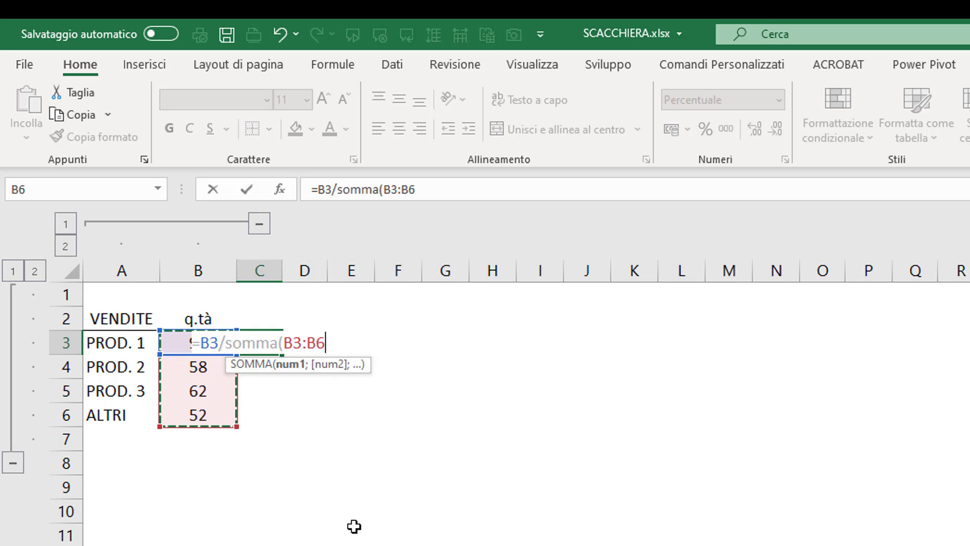
key("F4")
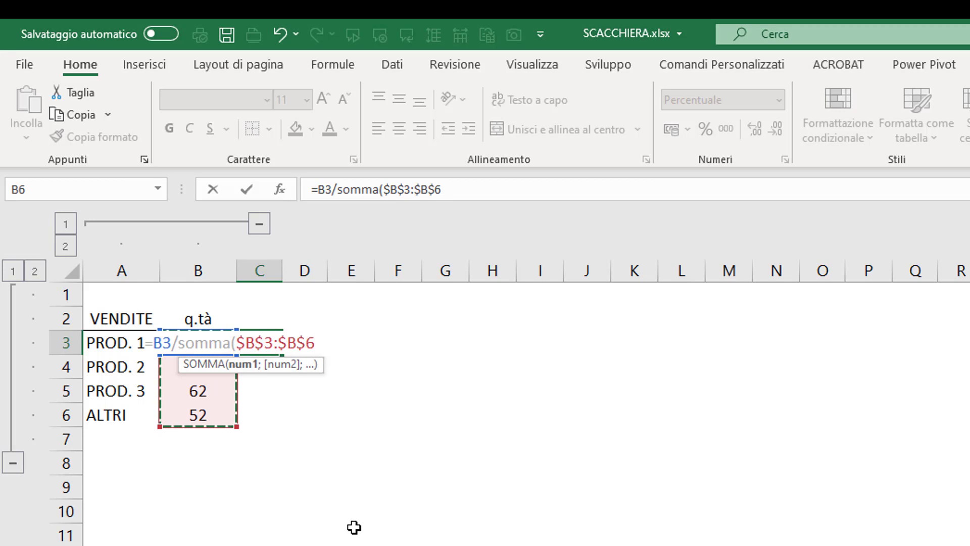
type(")")
key("Return")
left_click(273, 346)
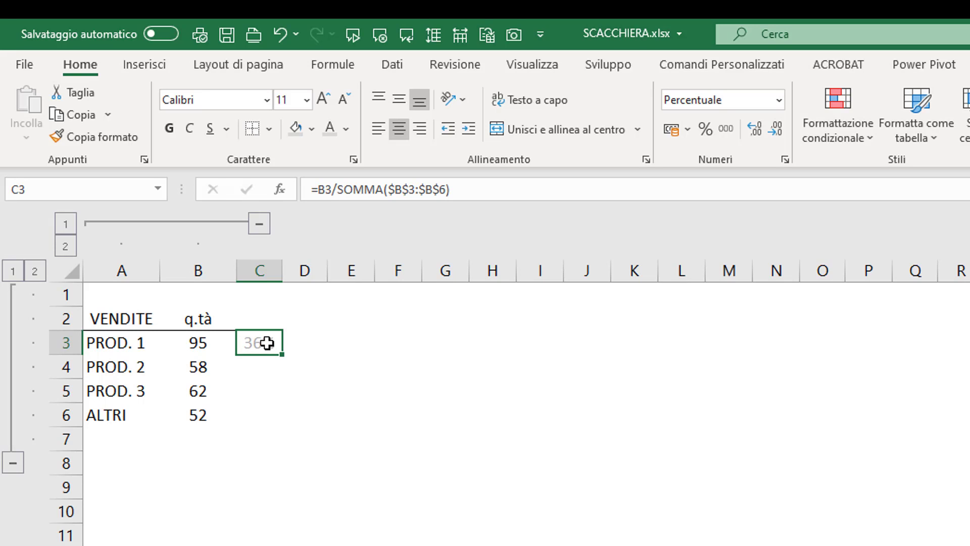
Step: Wrap the C3 formula in ARROTONDA(...;2) so the share rounds to two decimals, showing 36%
double_click(267, 343)
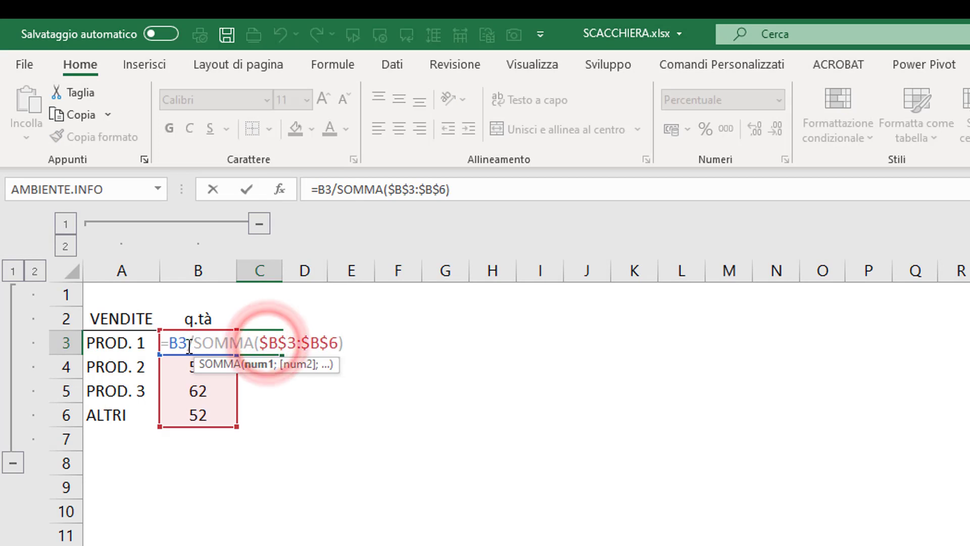
double_click(260, 344)
left_click(168, 343)
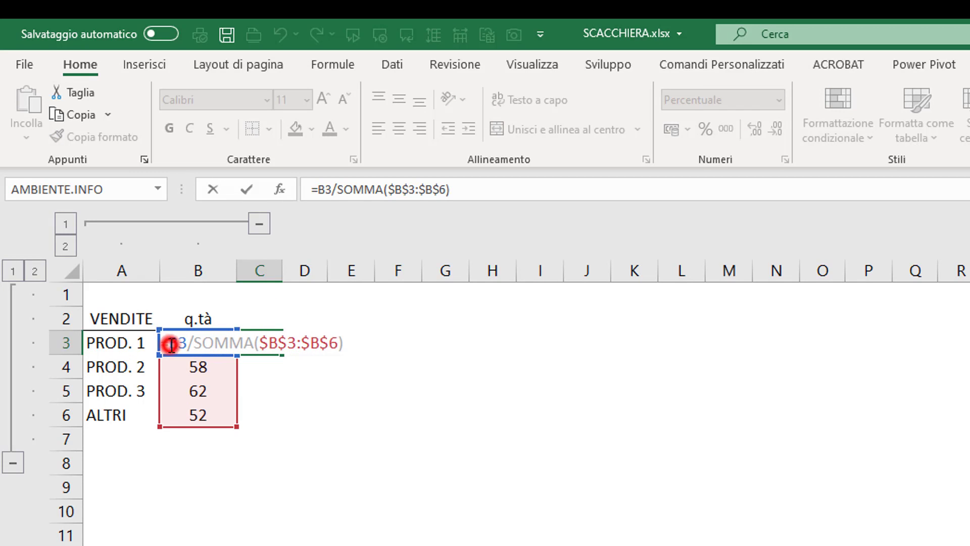
type("arr")
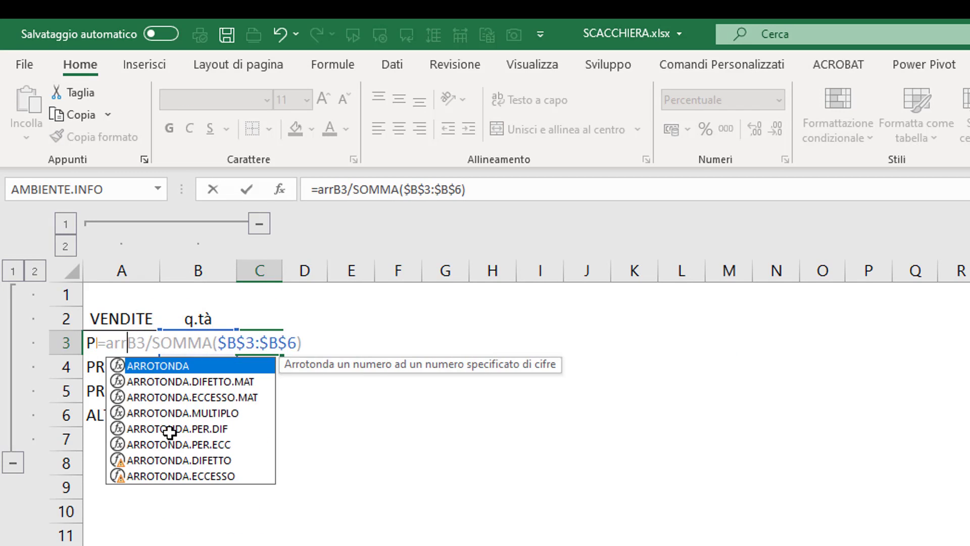
type("otonda")
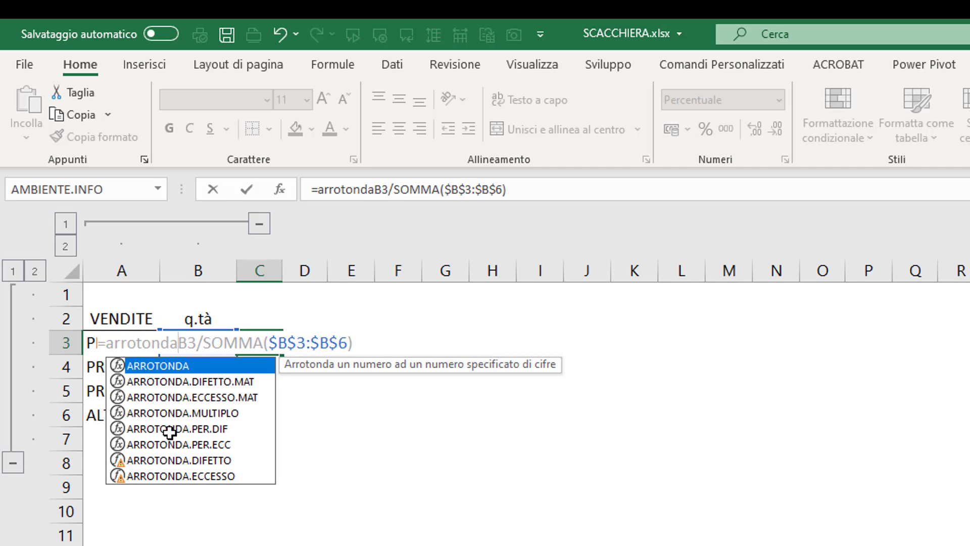
type("(")
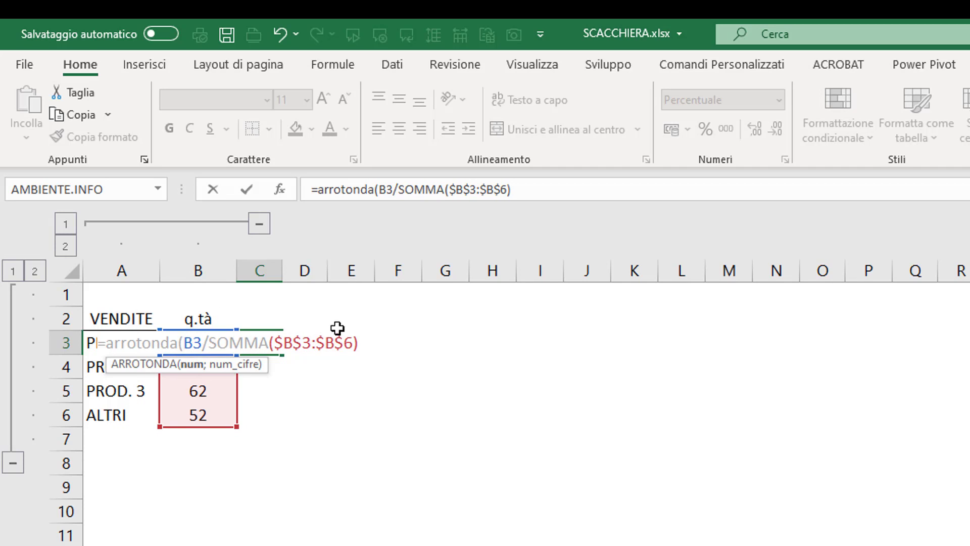
left_click(365, 343)
type(";2")
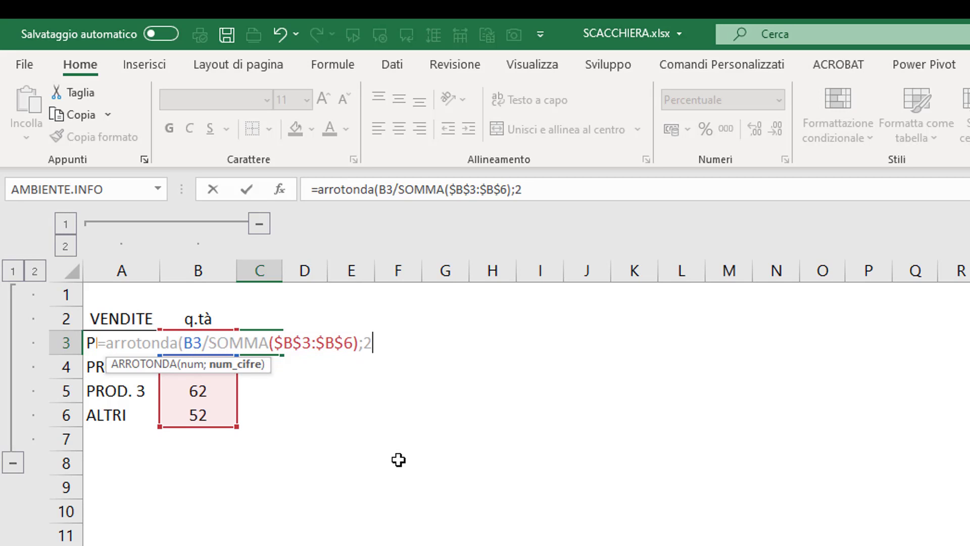
type(")")
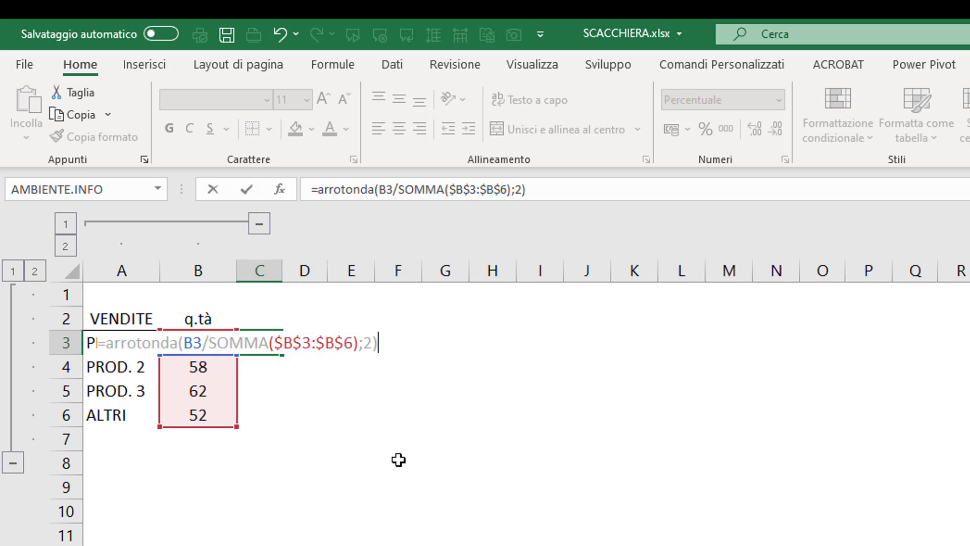
key("Return")
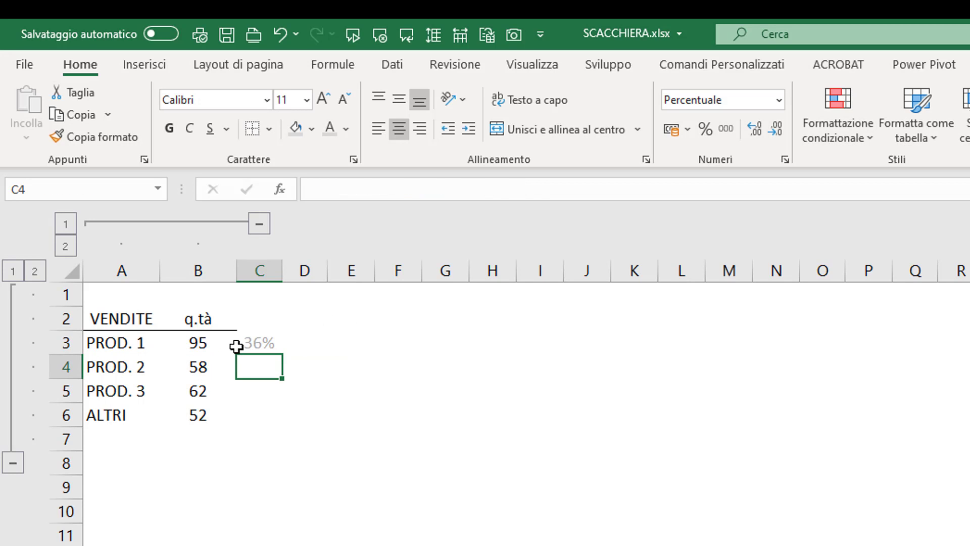
left_click(255, 343)
Step: Fill the C3 share formula down to C6, giving 22%, 23% and 19%
left_click_drag(282, 354, 282, 428)
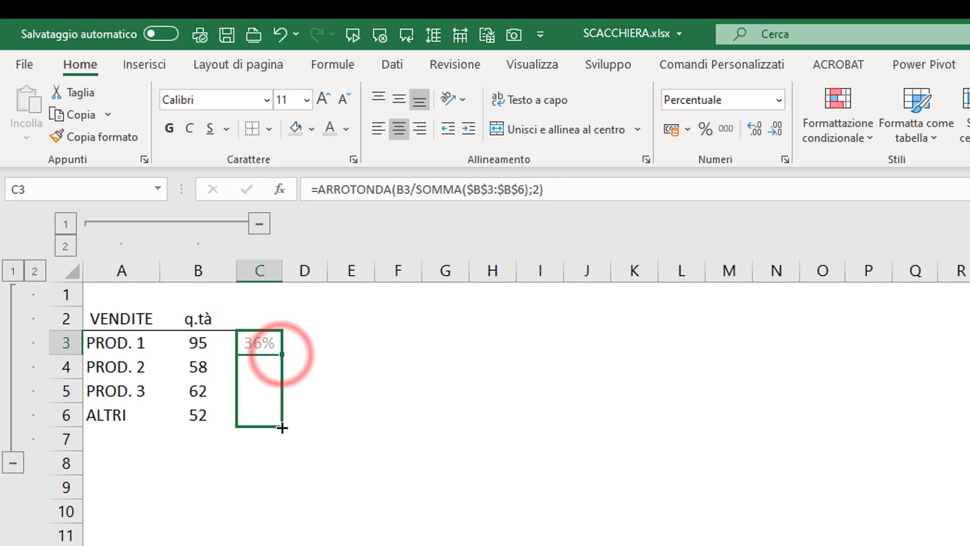
left_click(303, 341)
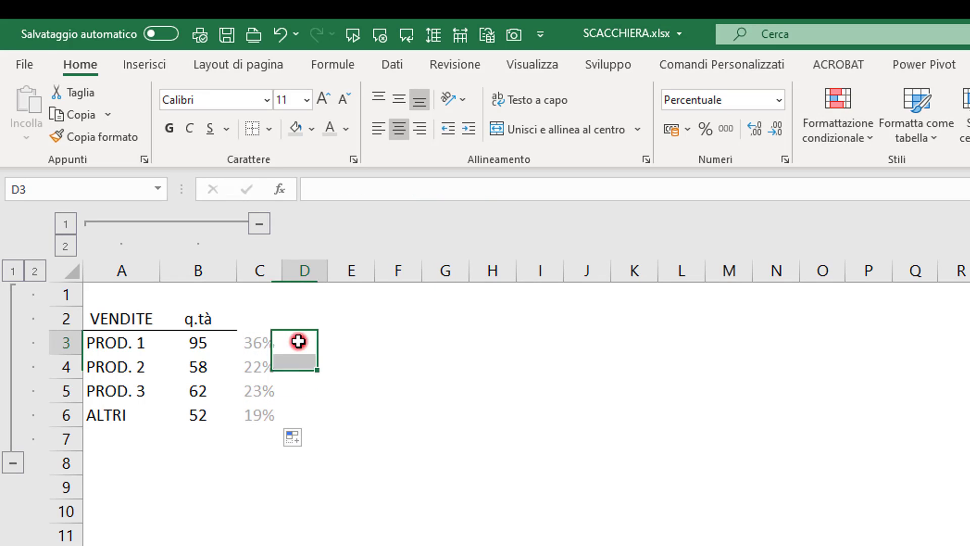
left_click(293, 372)
left_click(300, 390)
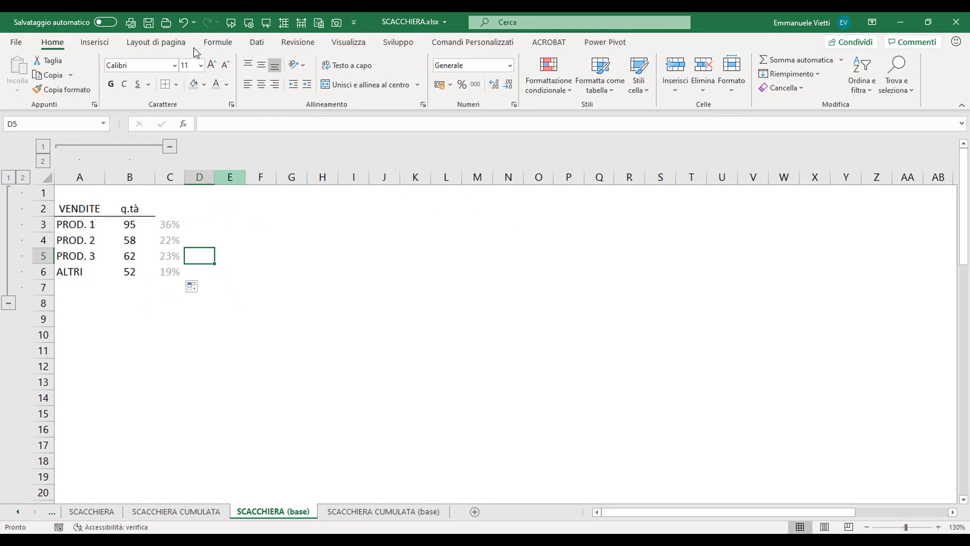
left_click(95, 44)
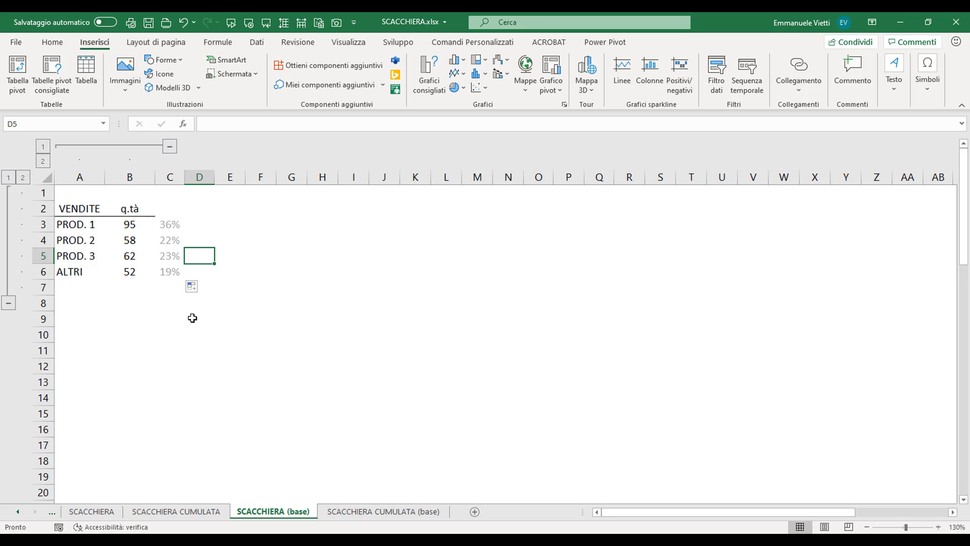
Step: Give the block D9:O20 a thick outer border
left_click_drag(193, 318, 530, 491)
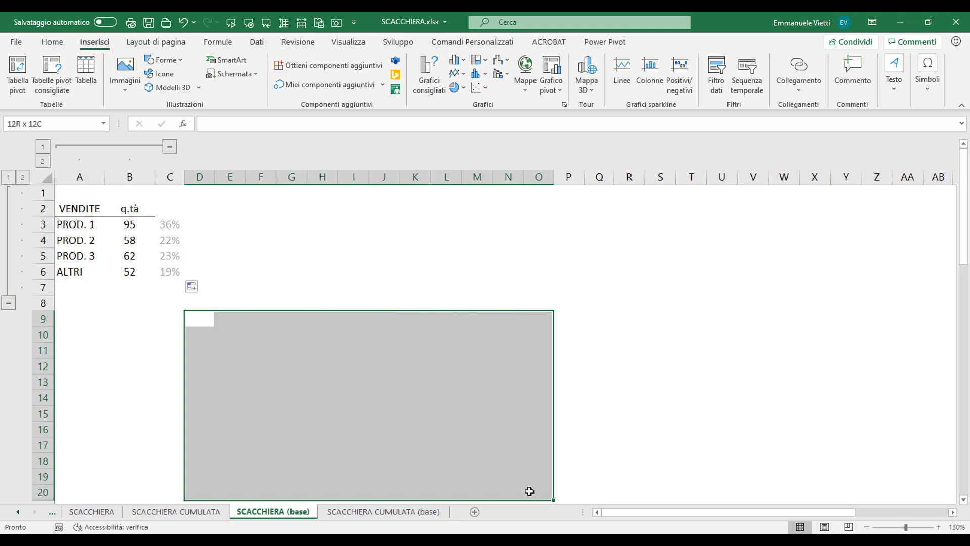
left_click(52, 42)
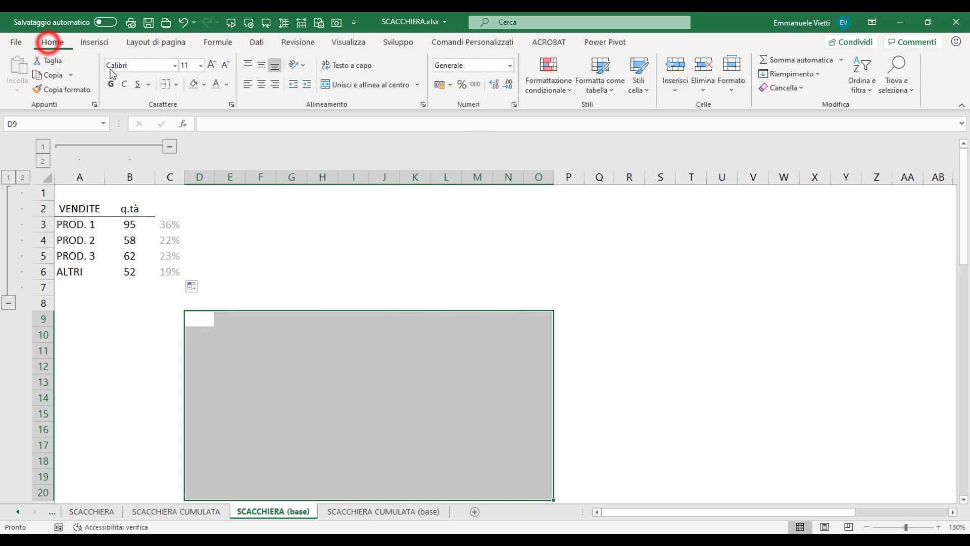
left_click(175, 84)
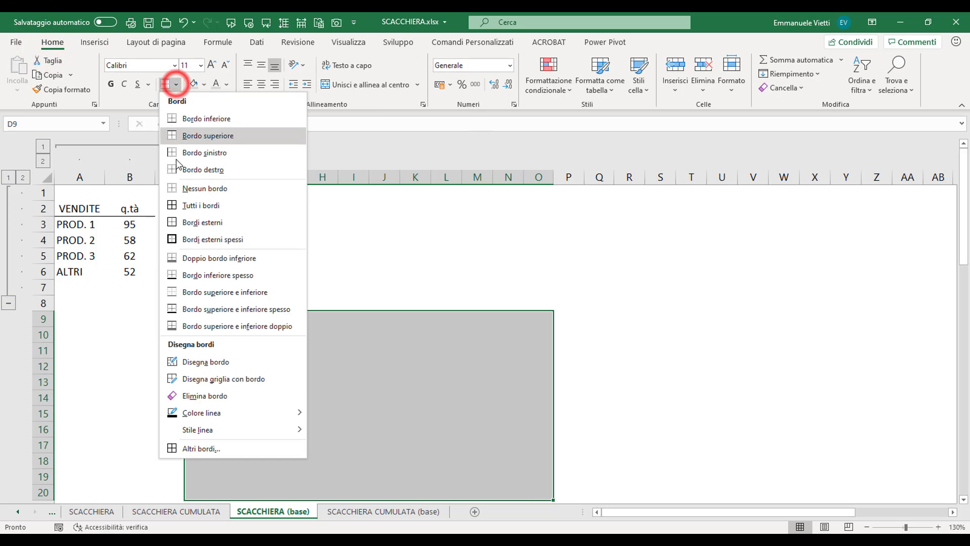
left_click(177, 242)
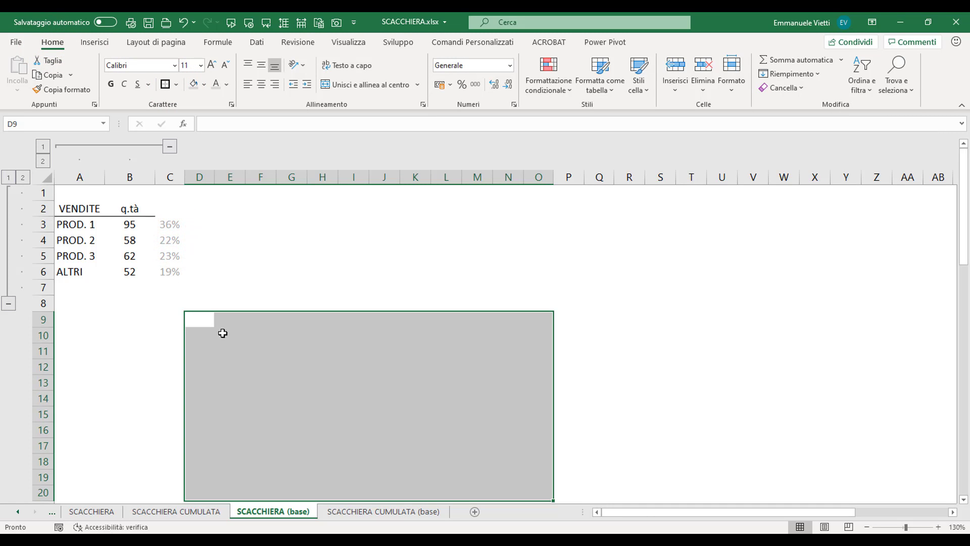
Step: Fill the inner block E10:N19 with grey
mouse_move(221, 332)
left_mouse_down()
mouse_move(503, 387)
mouse_move(514, 483)
left_mouse_up()
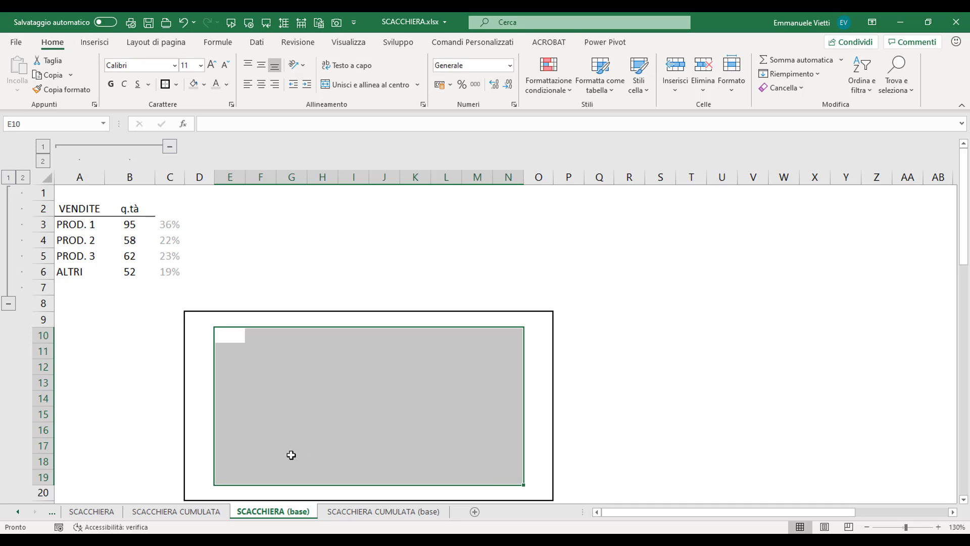
left_click(193, 85)
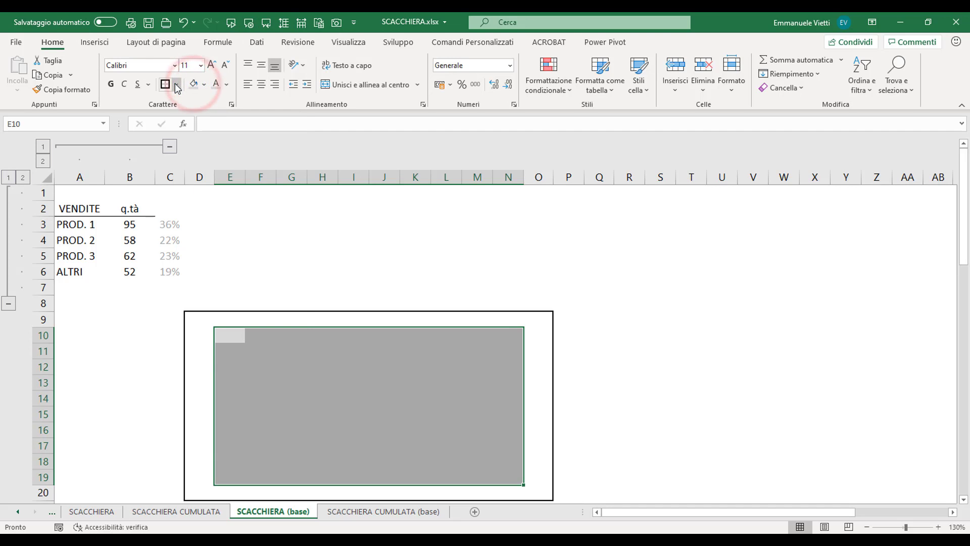
left_click(177, 86)
Step: Add thick white outline and inside borders to E10:N19, forming a 10×10 grid of tiles
left_click(196, 449)
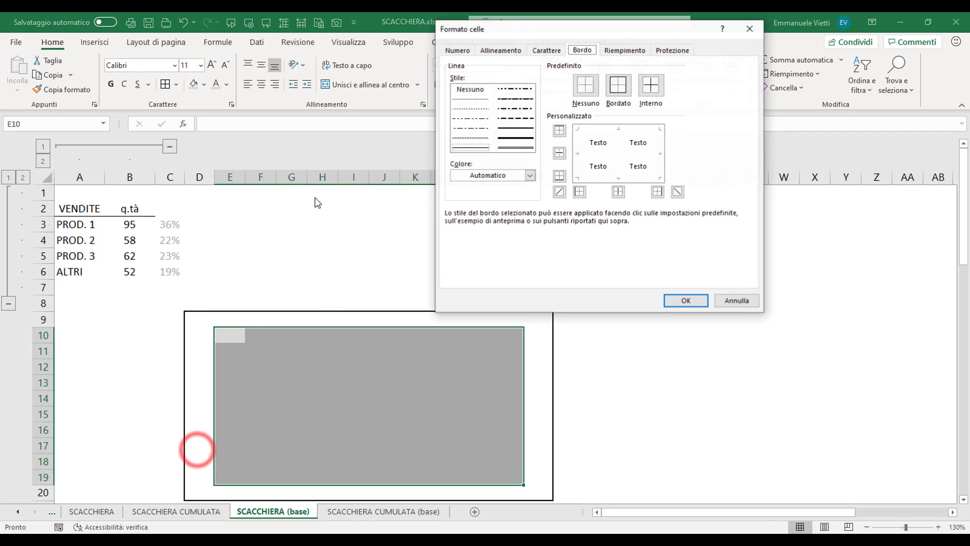
left_click(505, 137)
left_click(492, 176)
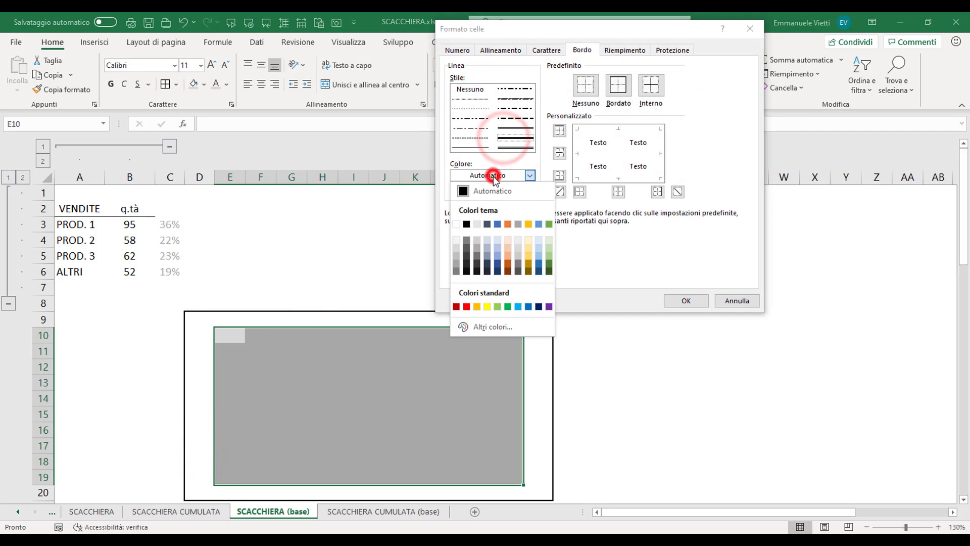
left_click(456, 224)
left_click(617, 84)
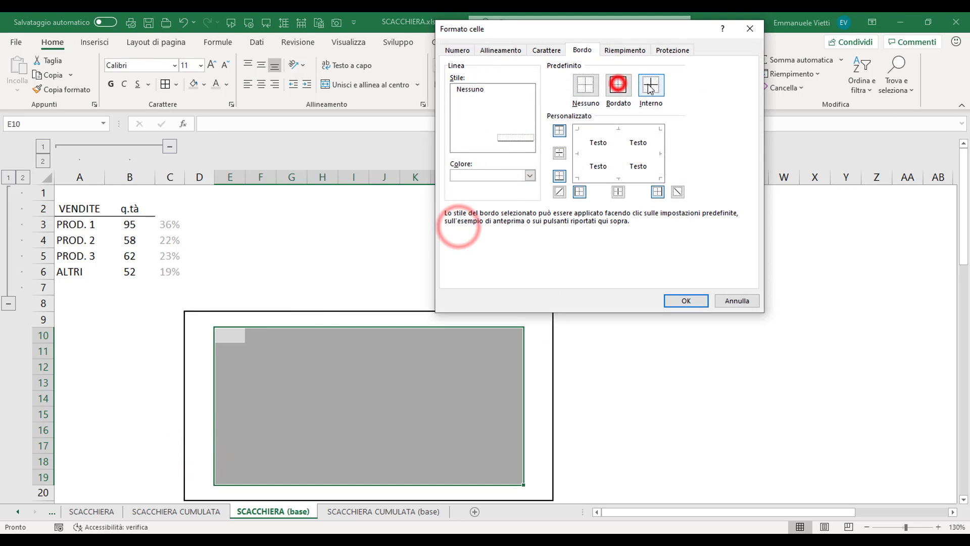
left_click(651, 84)
left_click(685, 300)
left_click(331, 380)
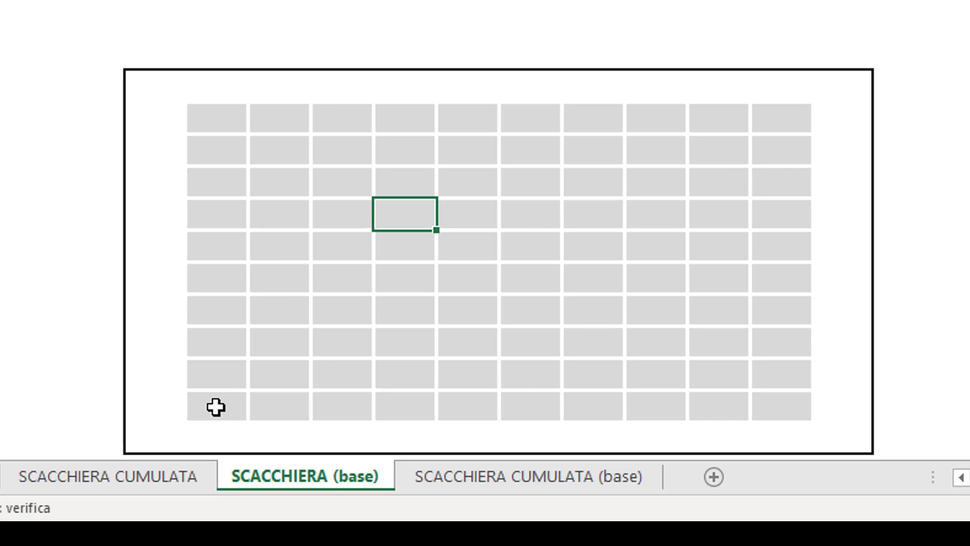
Step: Enter the starting value 0,01 in the grid's bottom-left cell E19
left_click(216, 406)
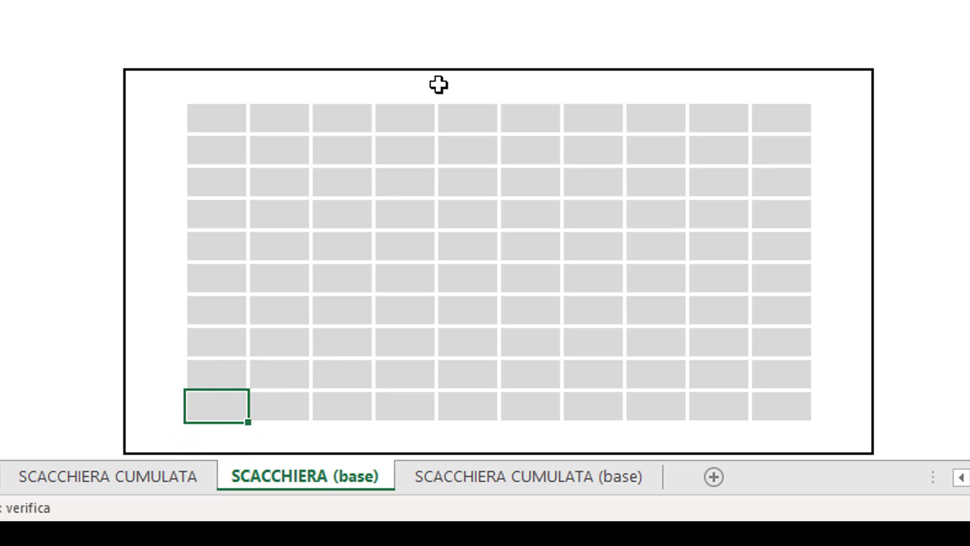
type("0,01")
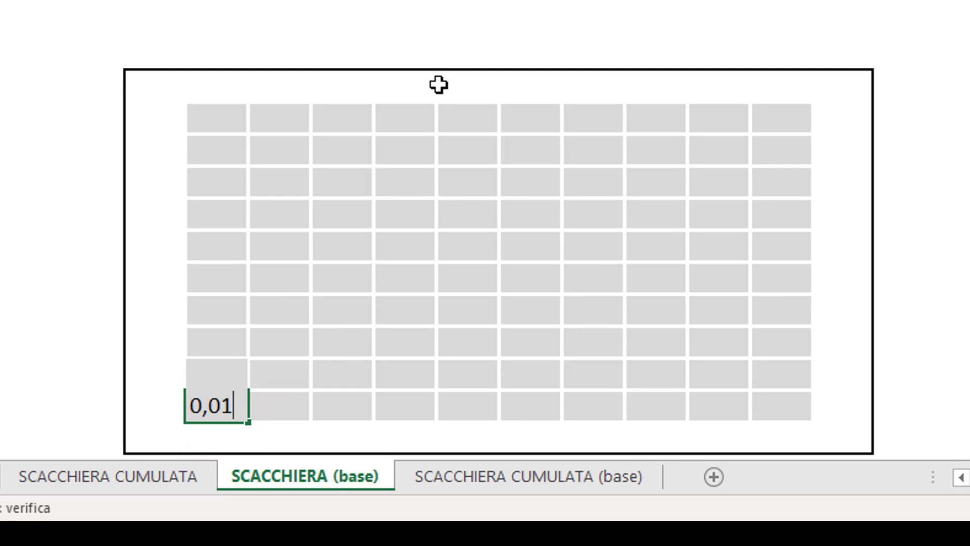
key("Return")
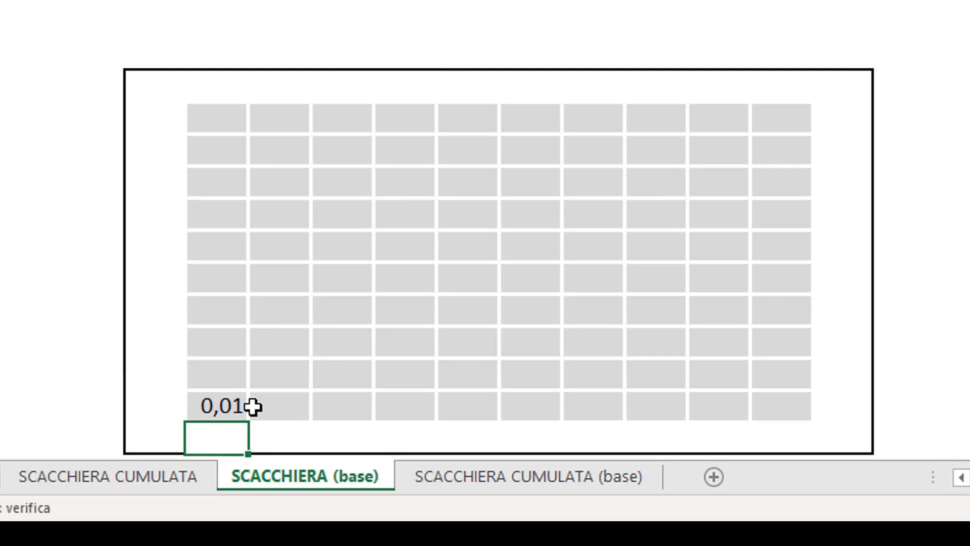
left_click_drag(262, 405, 773, 400)
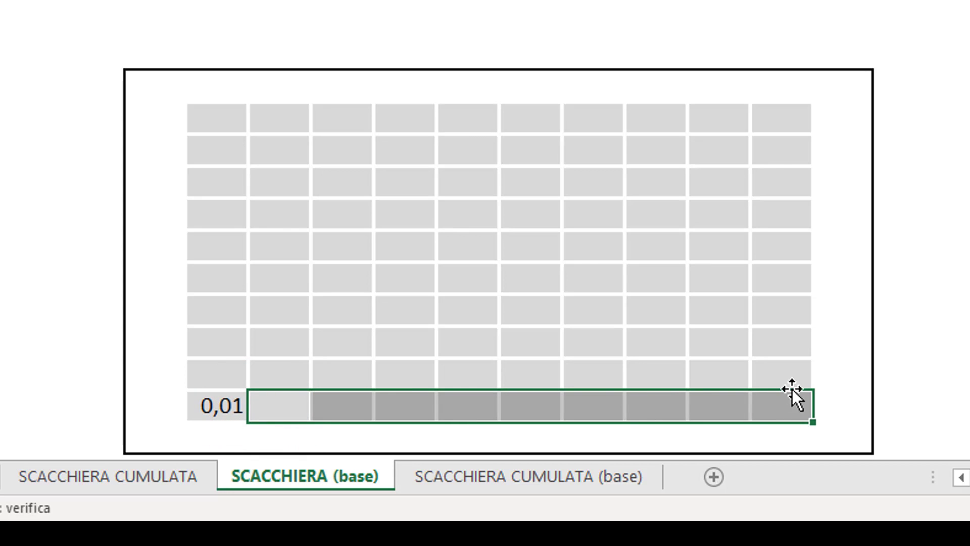
left_click_drag(192, 398, 790, 414)
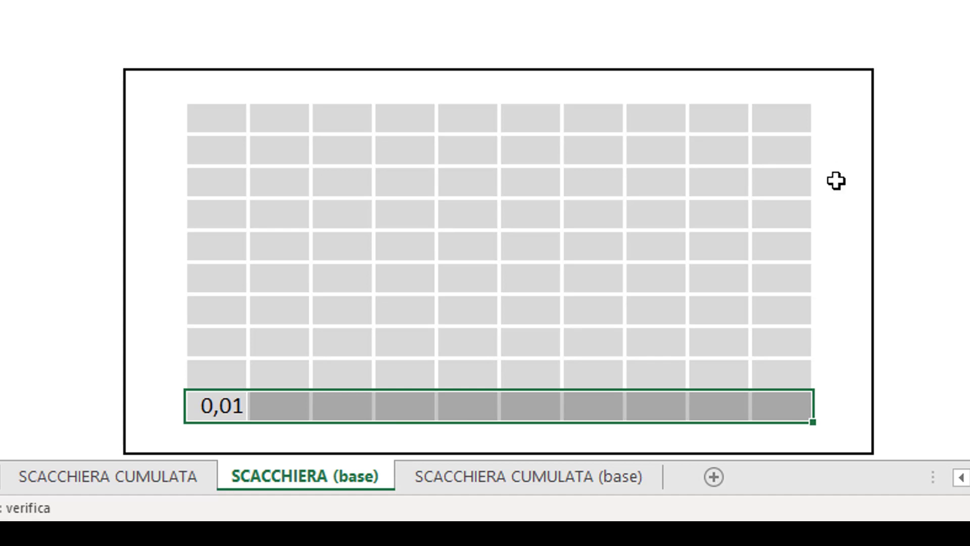
left_click(790, 119)
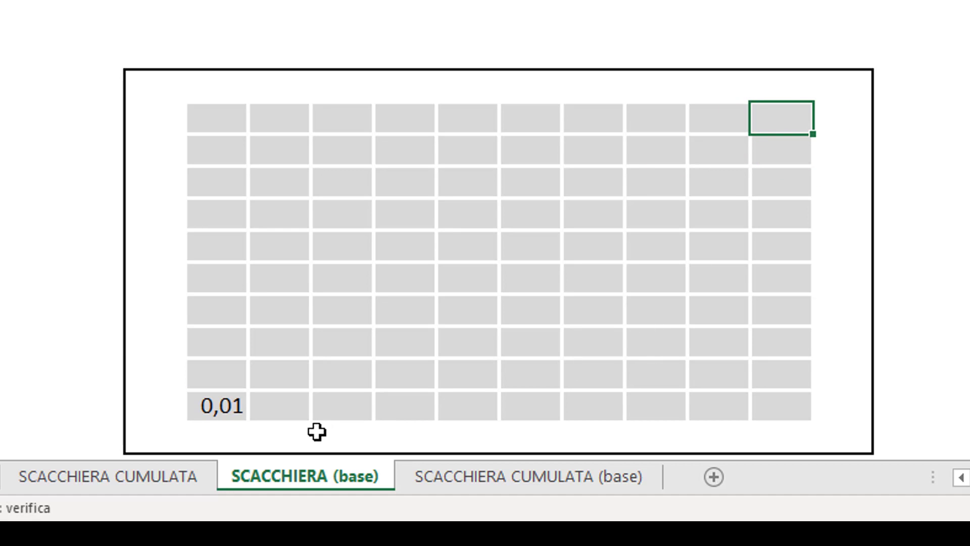
Step: Add =E19+0,01 beside it and =E19+0,1 above it, giving 0,02 and 0,11
left_click(285, 403)
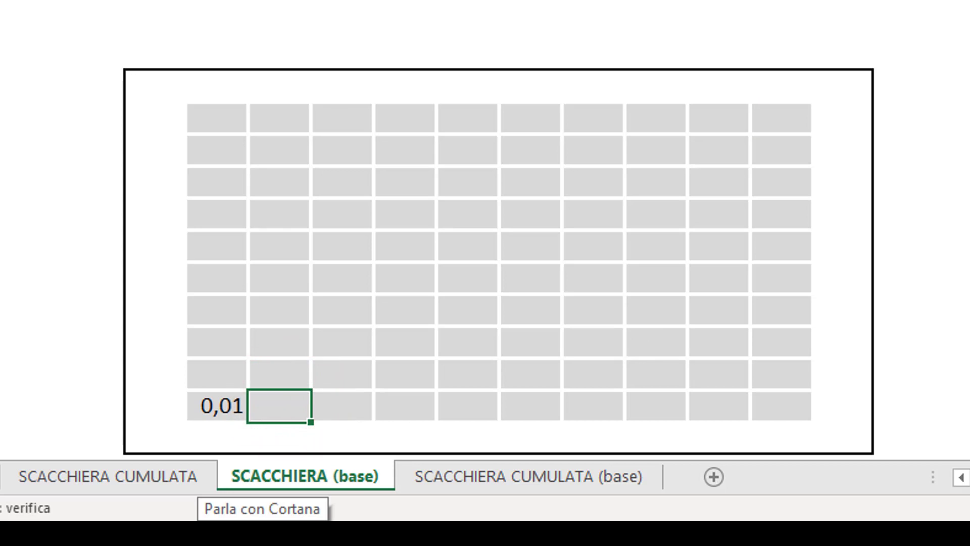
type("=")
key("Left")
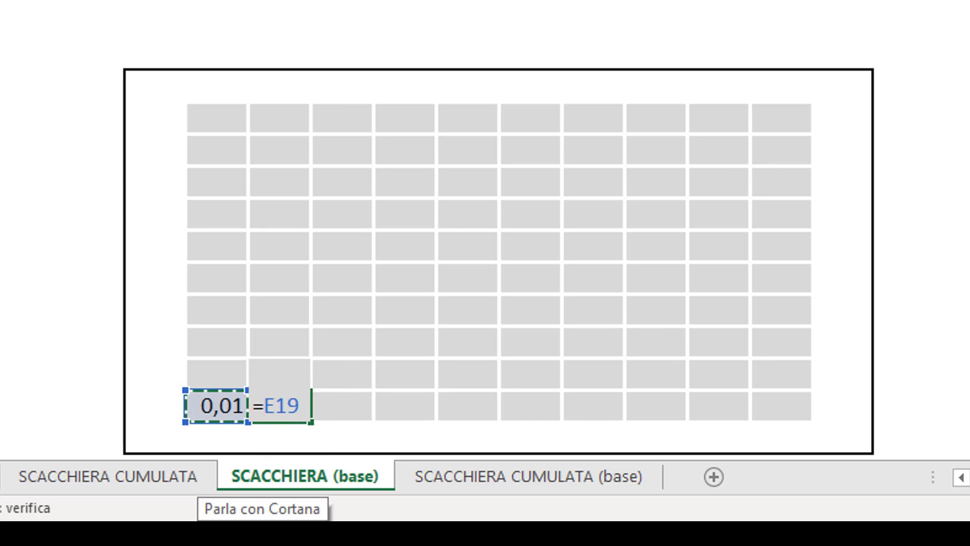
type("+0,01")
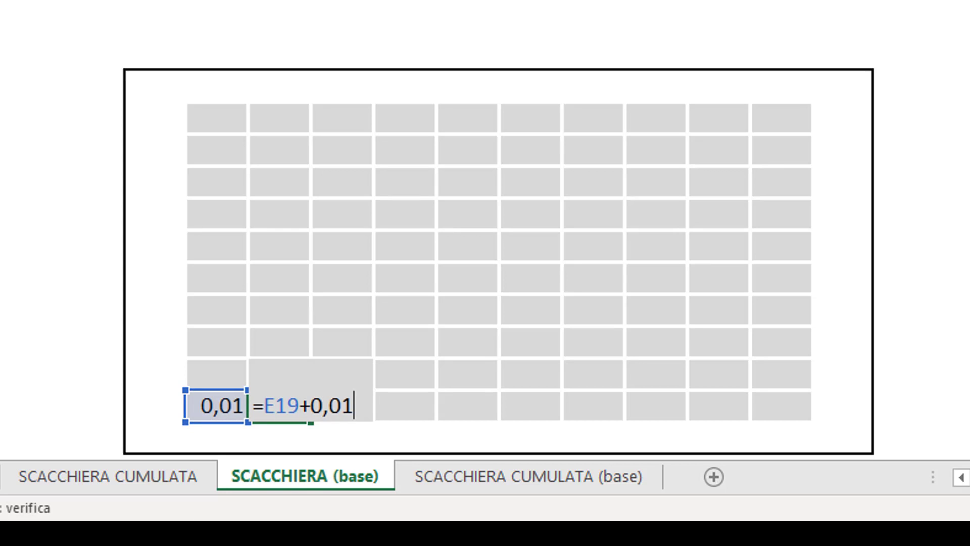
key("Return")
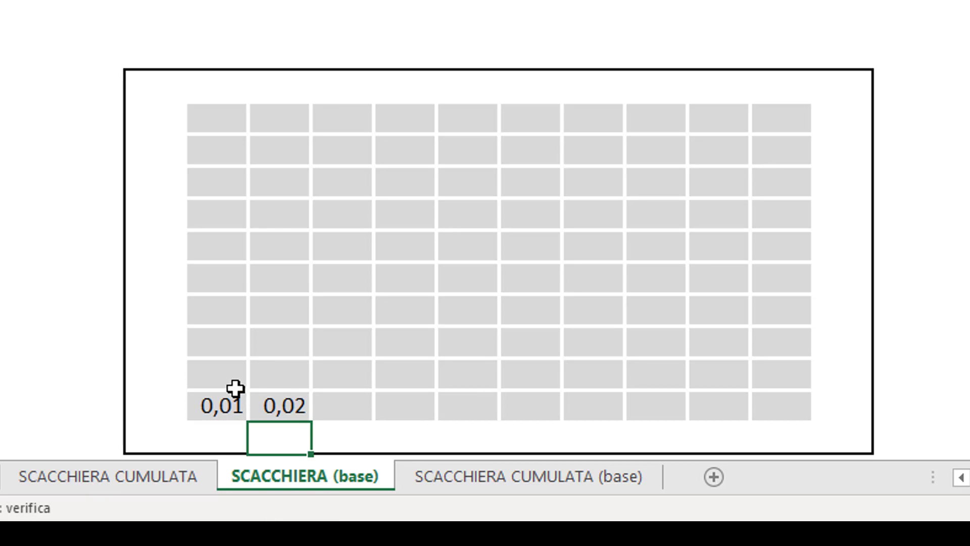
left_click(233, 394)
left_click(228, 374)
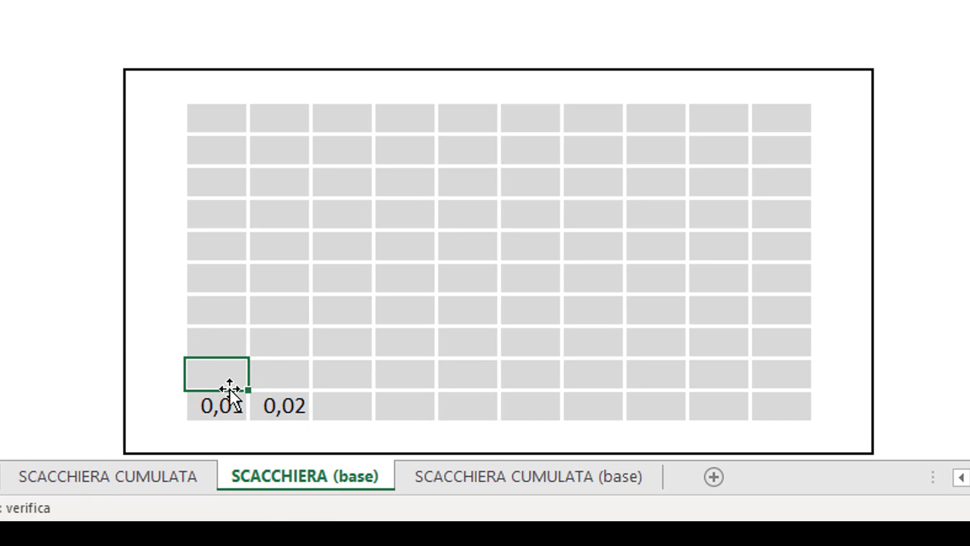
type("=")
left_click(230, 399)
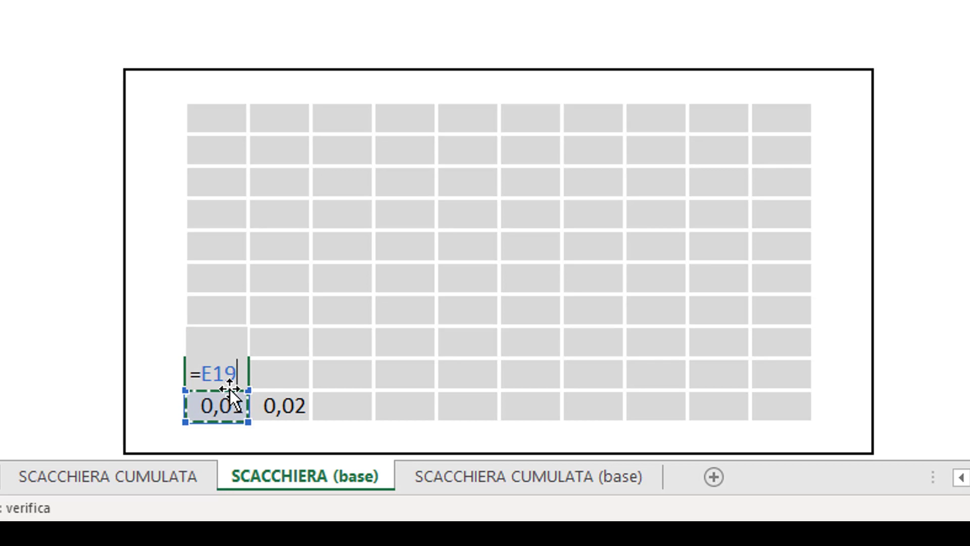
type("+0,1")
key("Return")
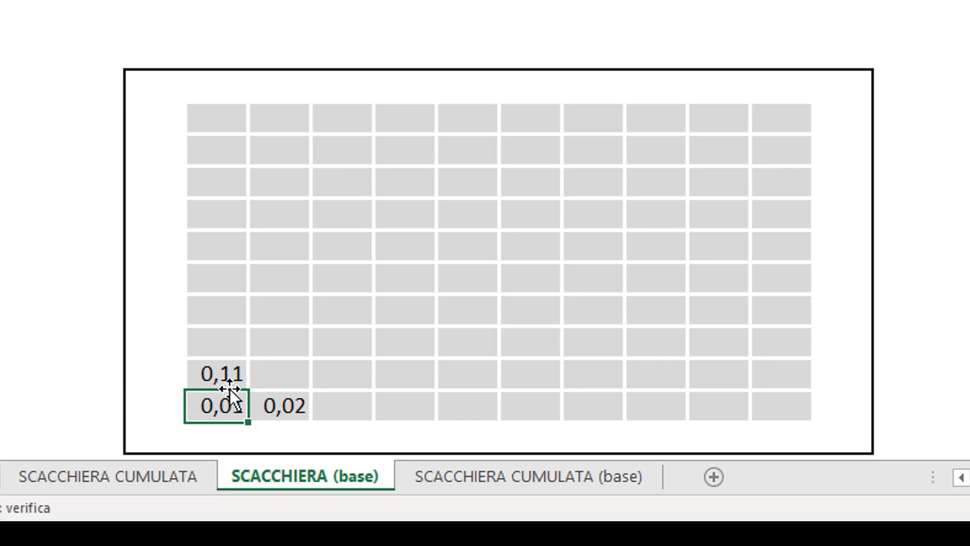
Step: Extend the series across the bottom row to 0,1 and up the grid to 1
left_click(274, 402)
left_click_drag(310, 420, 807, 403)
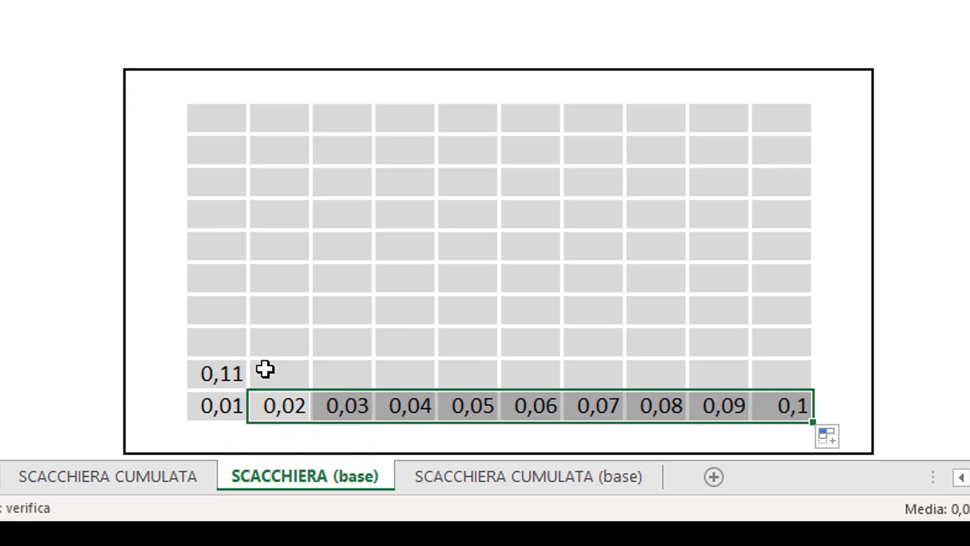
left_click(241, 374)
mouse_move(251, 388)
left_mouse_down()
mouse_move(810, 384)
mouse_move(781, 102)
left_mouse_up()
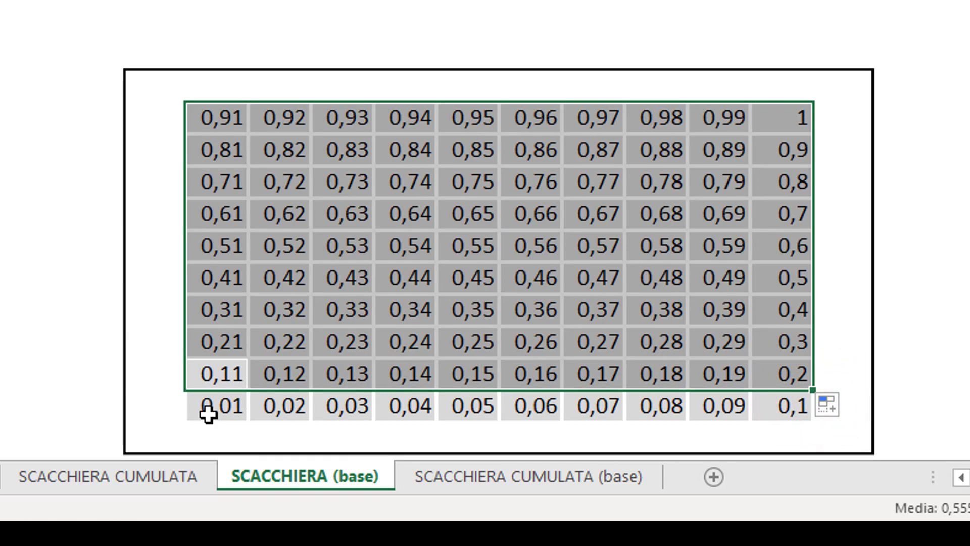
left_click(209, 408)
Step: Set the grid's font colour to 'Bianco, Sfondo 1, 15% più scuro' to hide the numbers
left_click(798, 120)
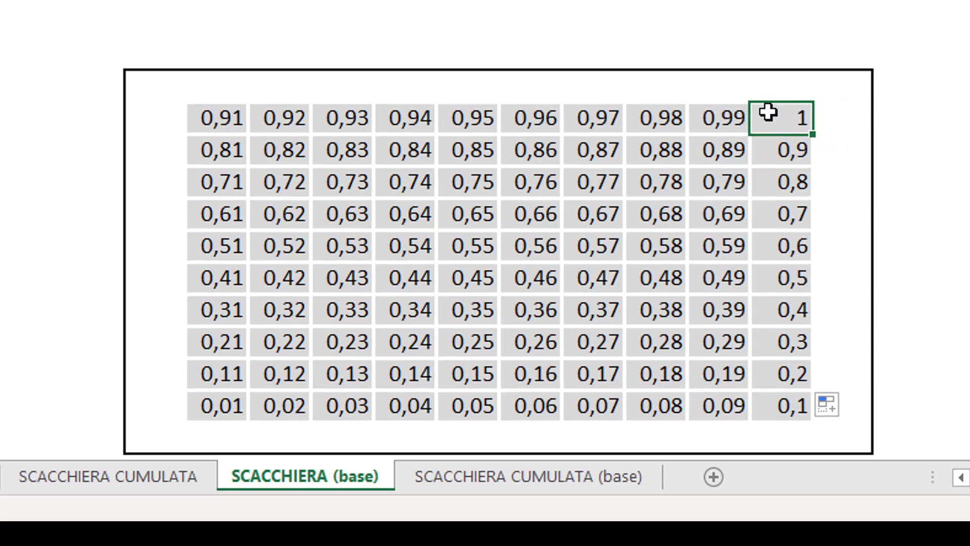
left_click_drag(231, 144, 738, 399)
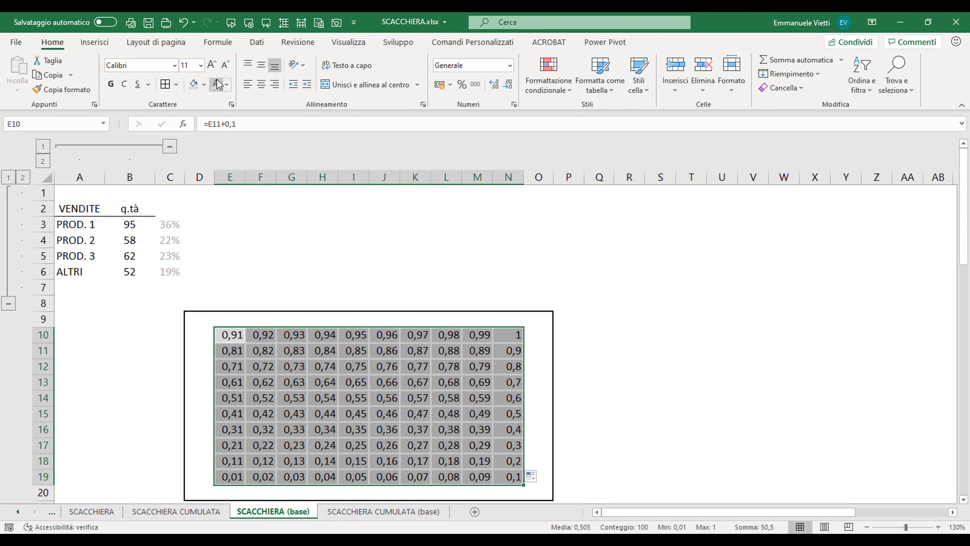
left_click(226, 84)
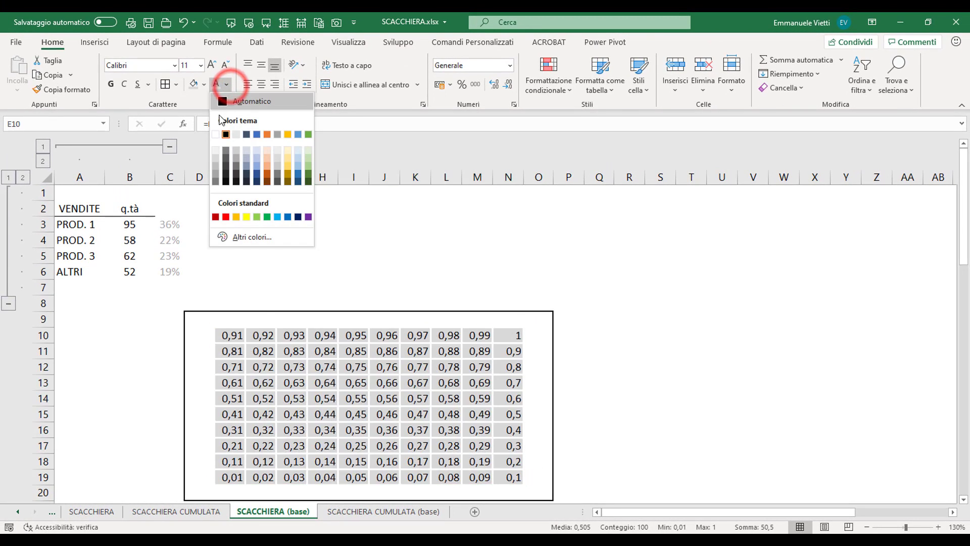
left_click(215, 158)
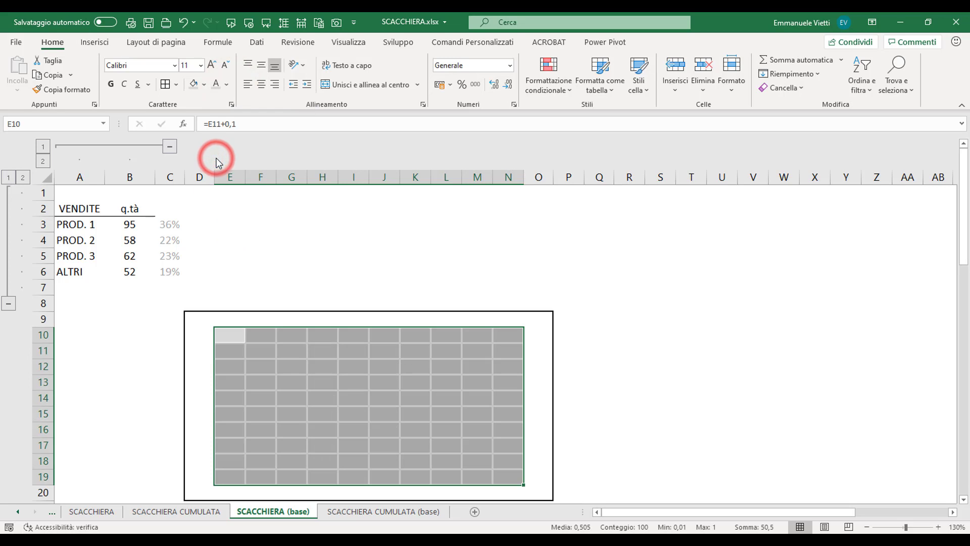
left_click(239, 401)
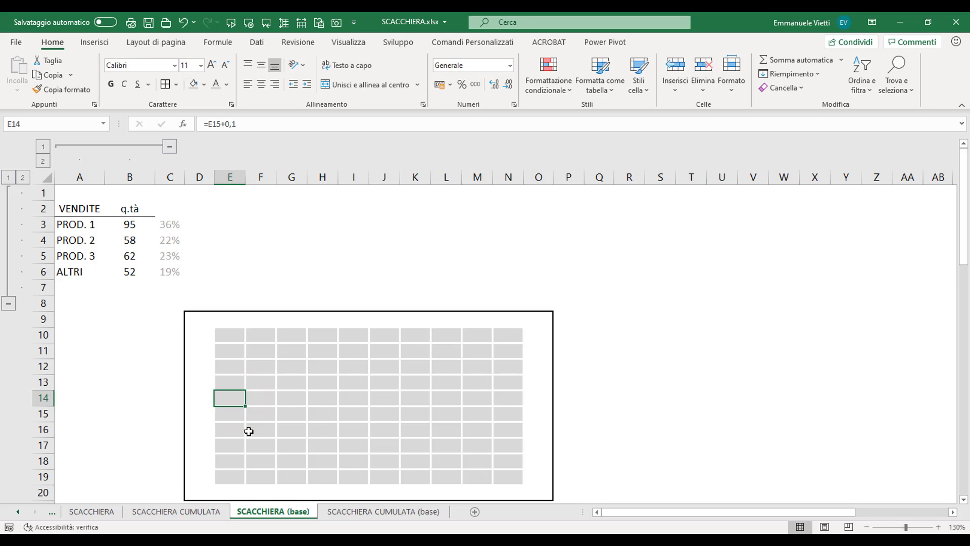
left_click(168, 226)
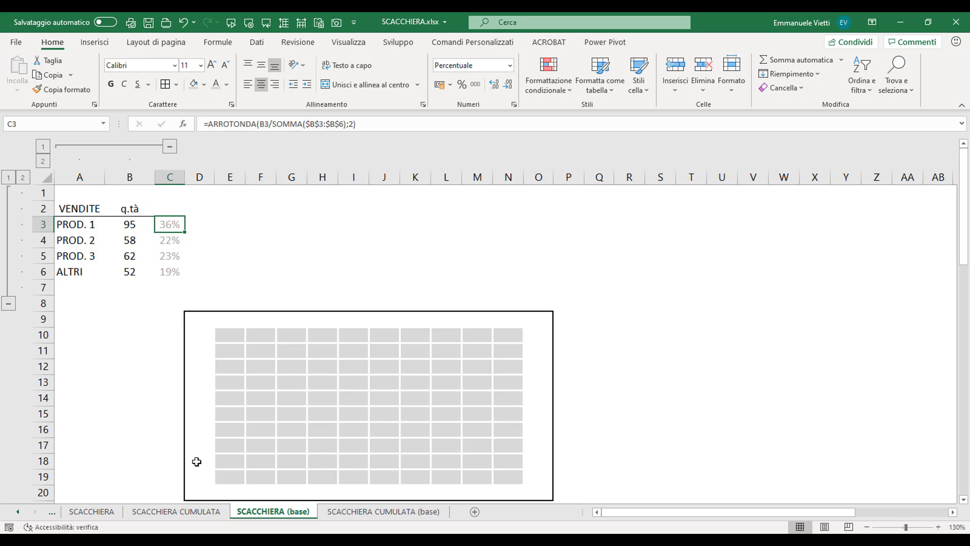
Step: Create a new conditional-format rule on the grid: cell value less than or equal to $C$3
left_click_drag(223, 442, 505, 475)
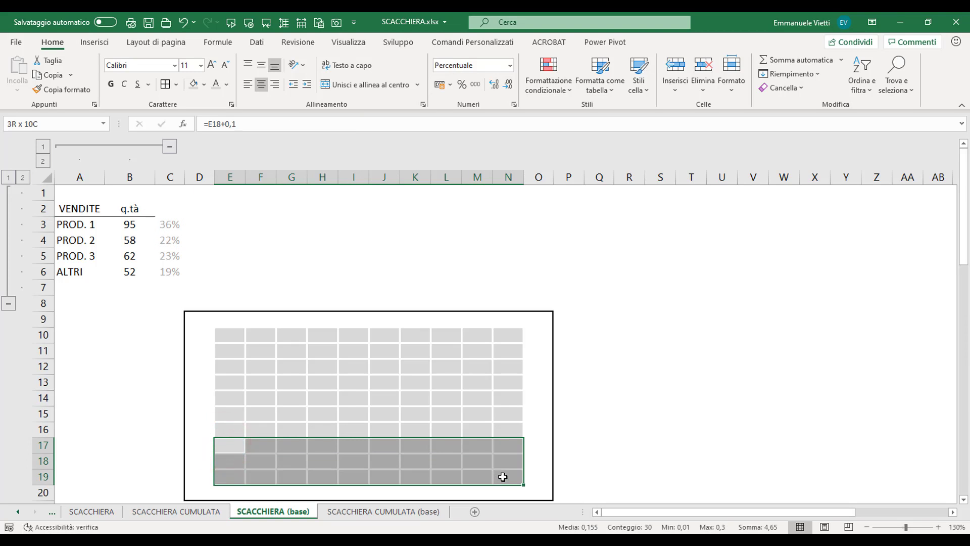
left_click_drag(237, 429, 378, 430)
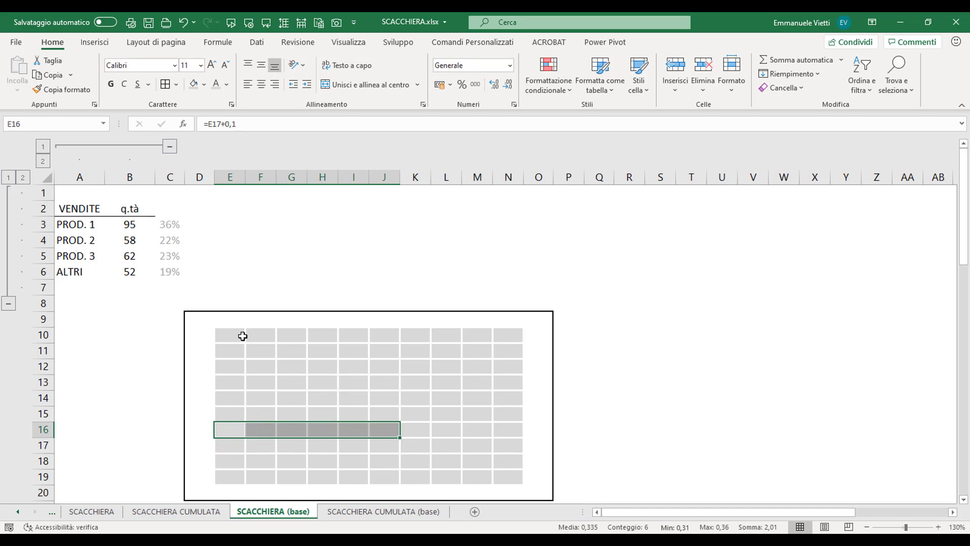
left_click_drag(225, 336, 502, 477)
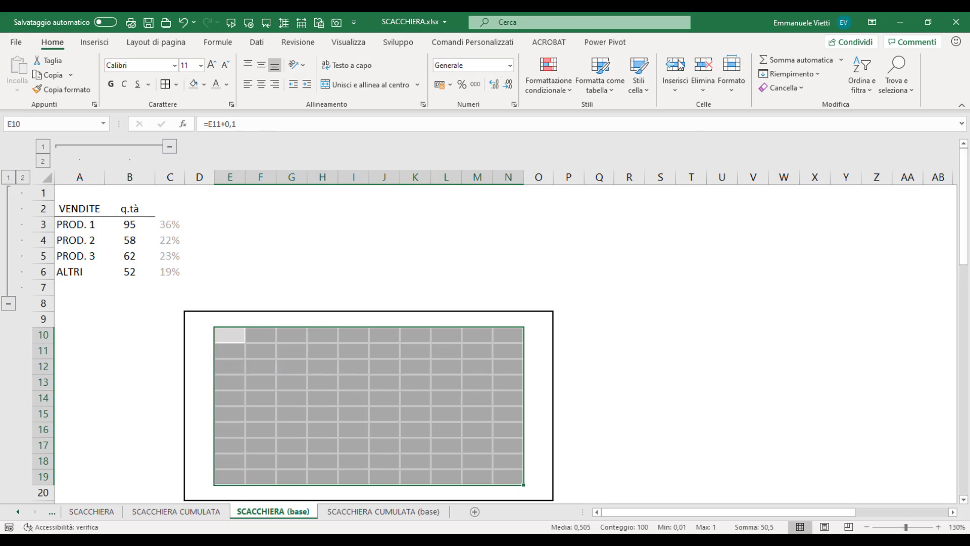
left_click(557, 90)
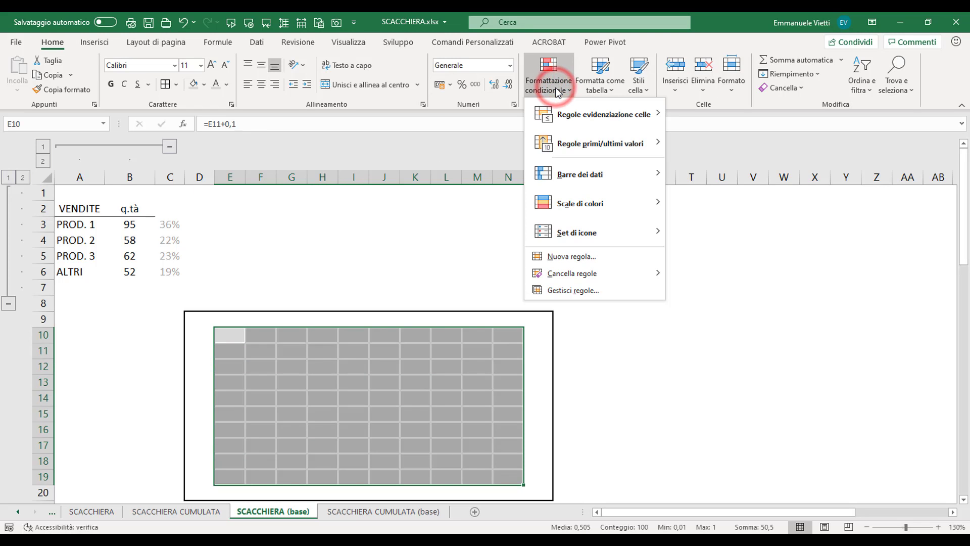
mouse_move(599, 114)
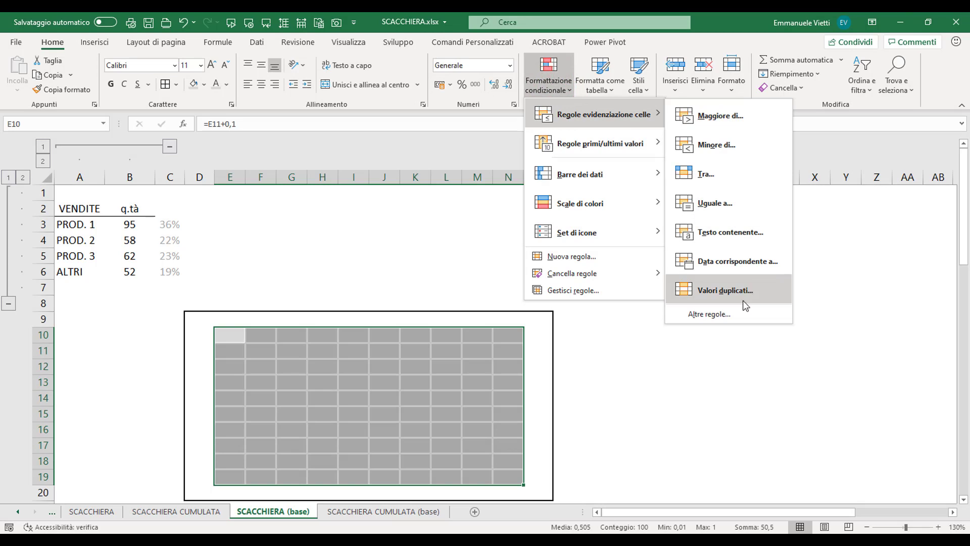
left_click(741, 315)
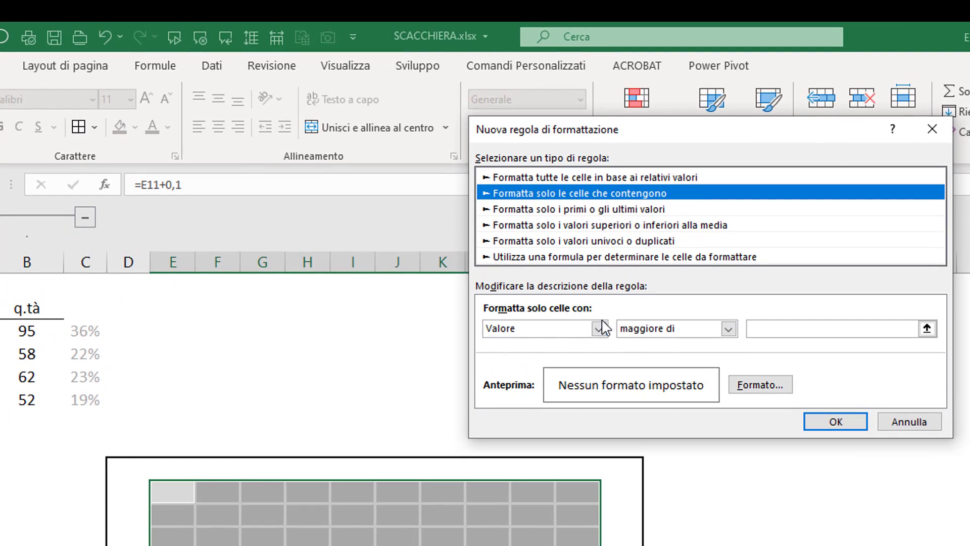
left_click(661, 330)
left_click(643, 424)
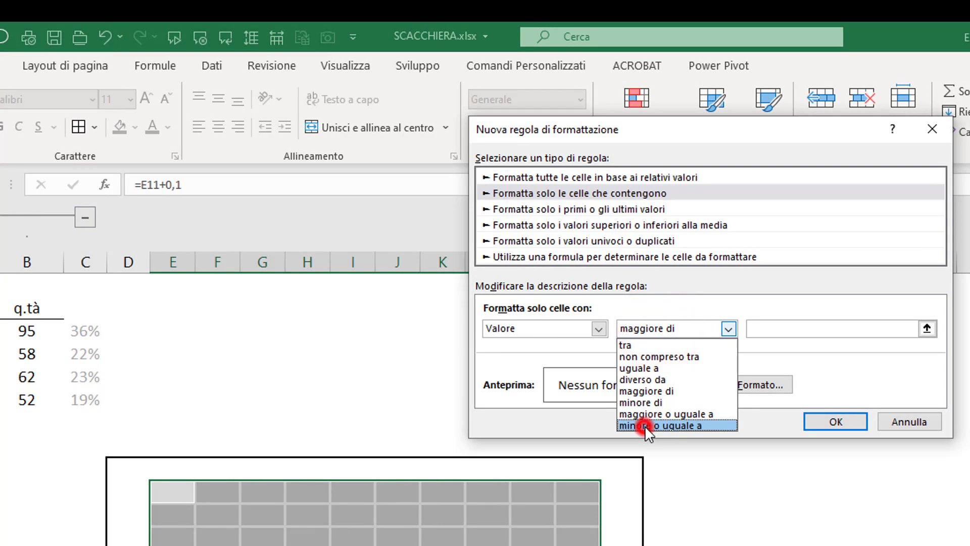
left_click(765, 329)
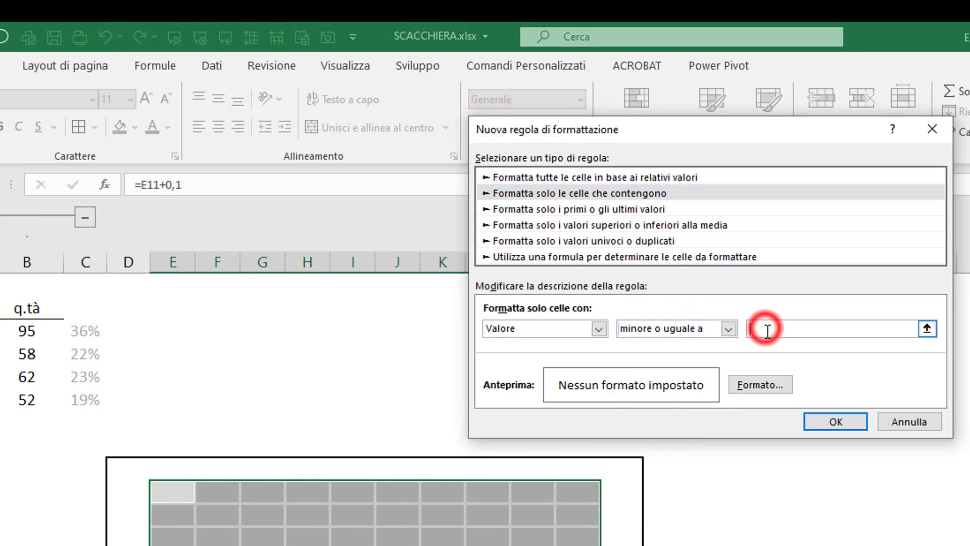
left_click(90, 333)
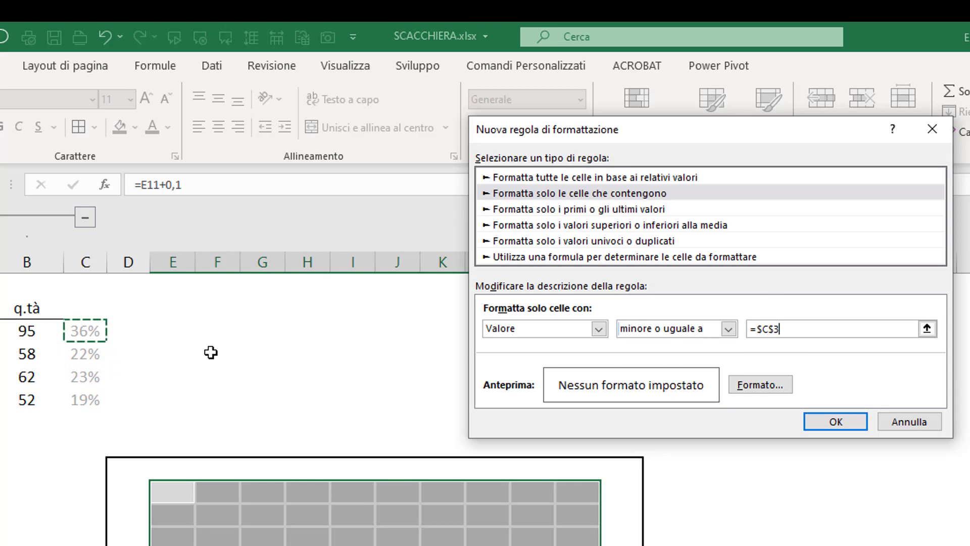
Step: Give the rule a red format and apply it, colouring 36 tiles red
left_click(748, 386)
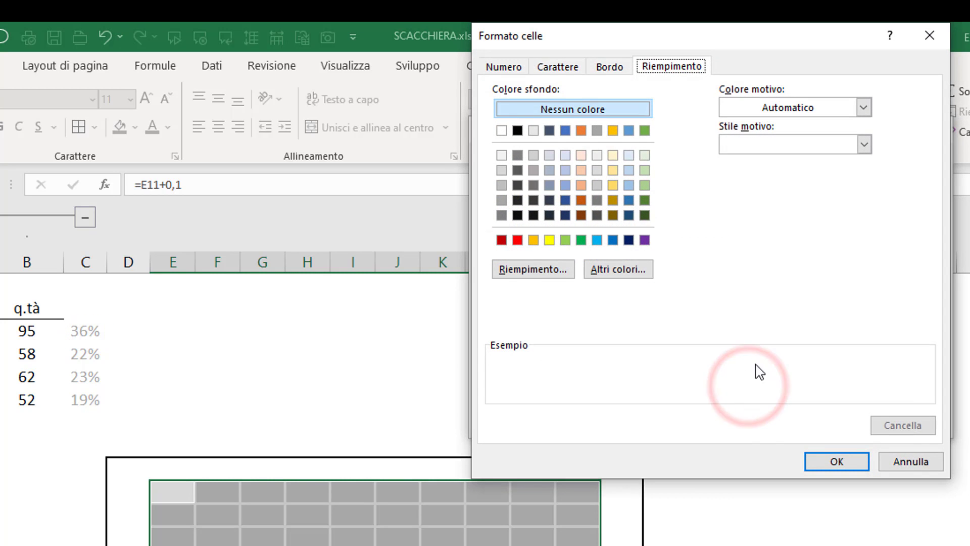
left_click(518, 239)
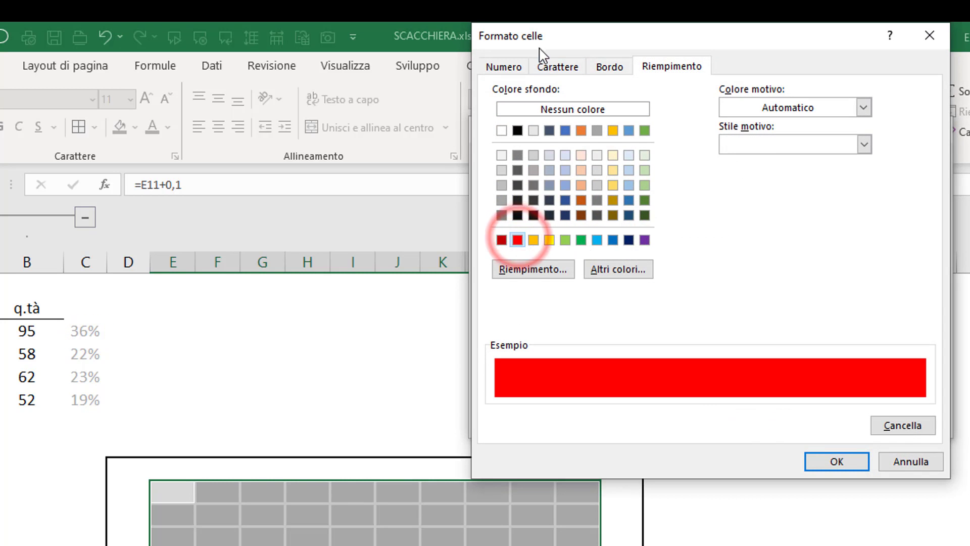
left_click(555, 66)
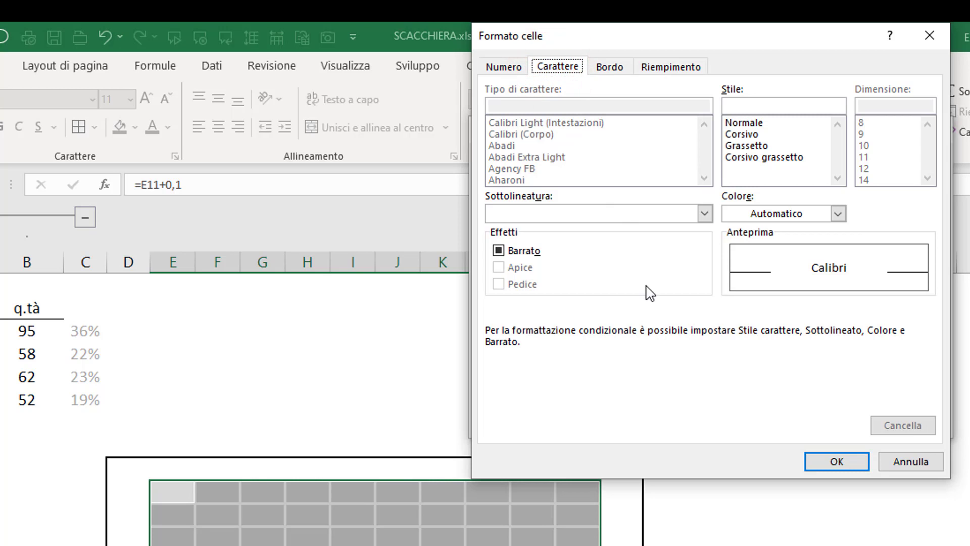
left_click(781, 217)
left_click(729, 388)
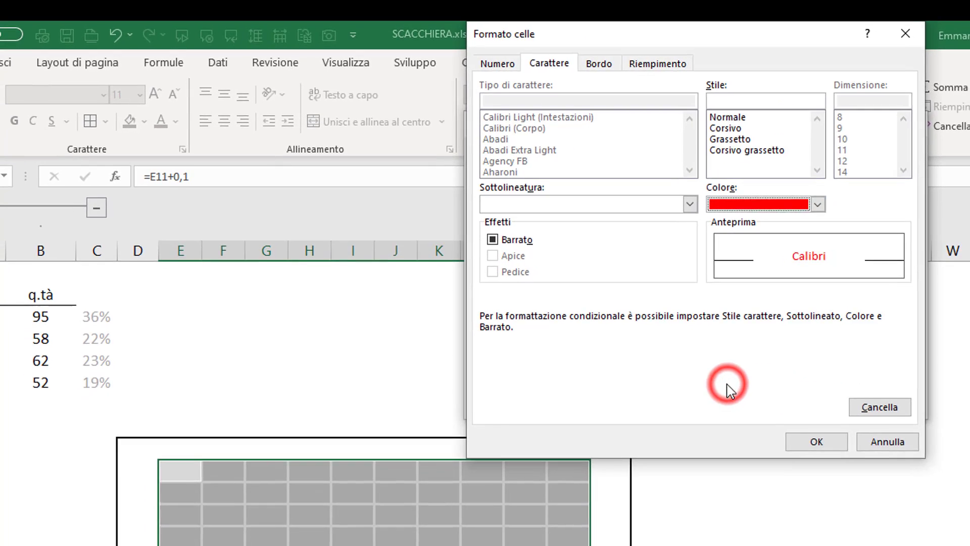
left_click(689, 326)
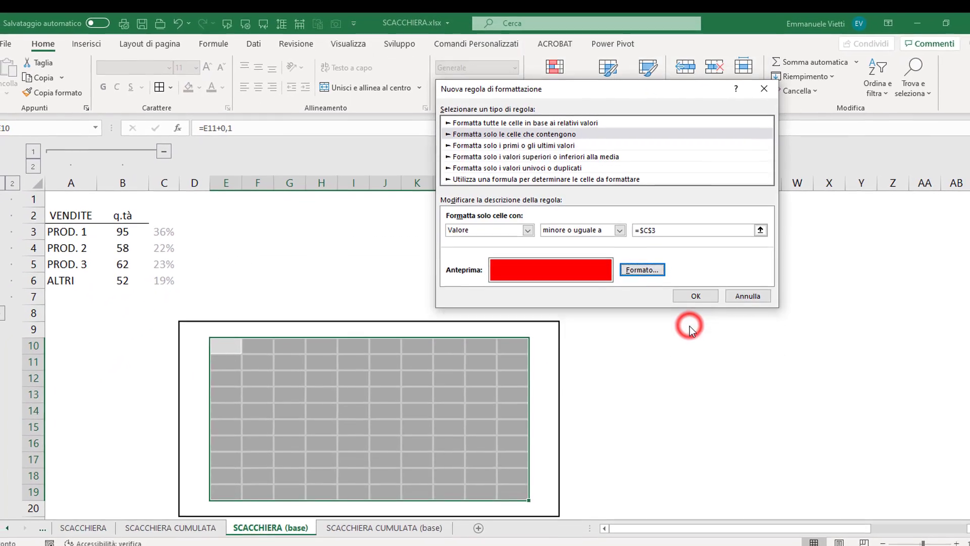
left_click(691, 296)
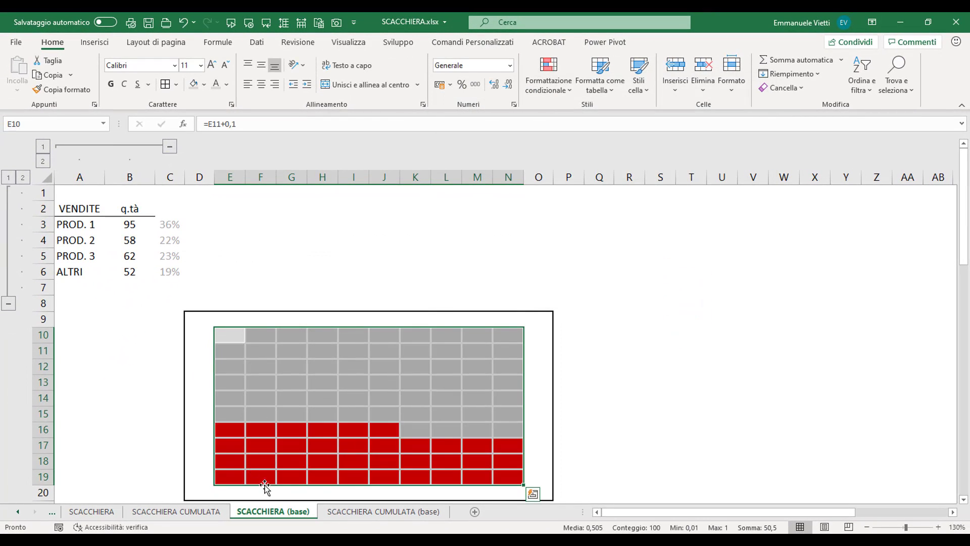
left_click(438, 414)
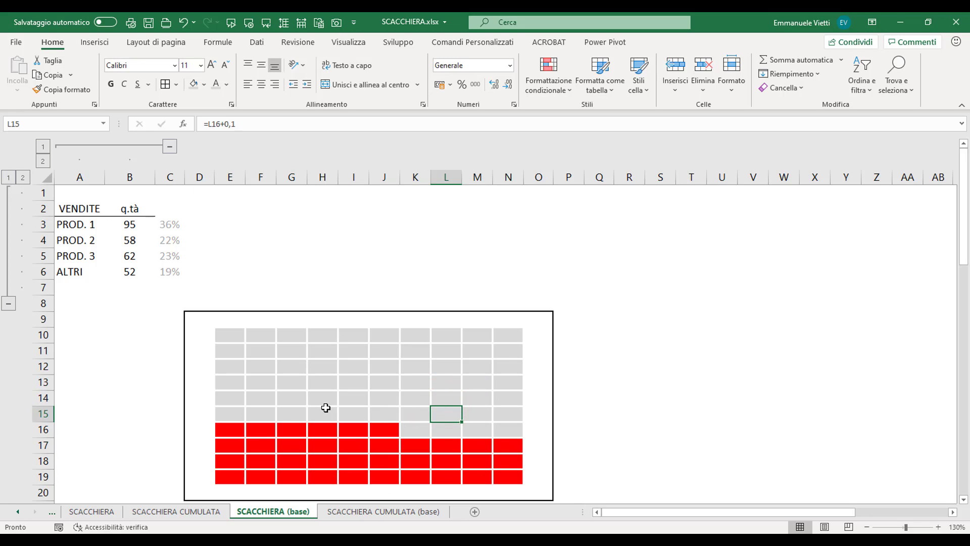
left_click(123, 226)
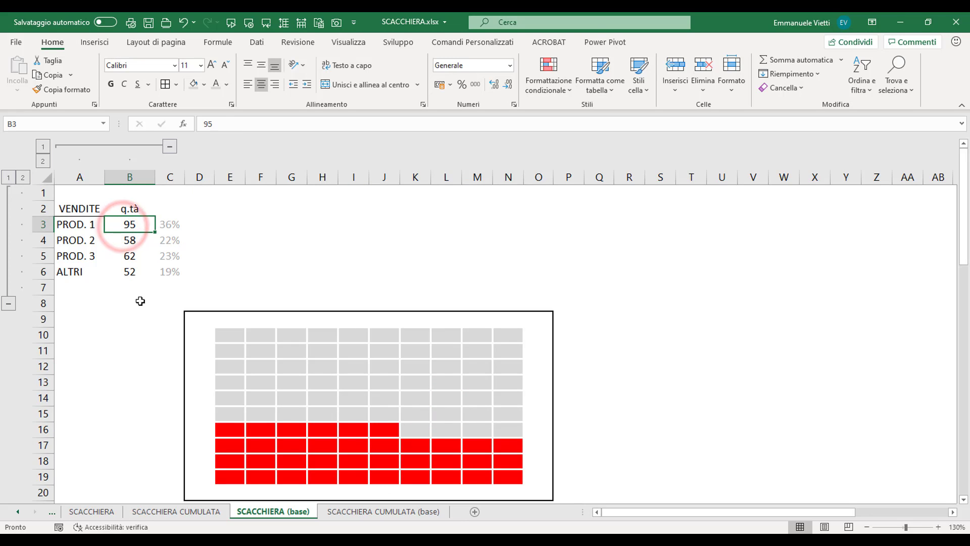
type("195")
key("Tab")
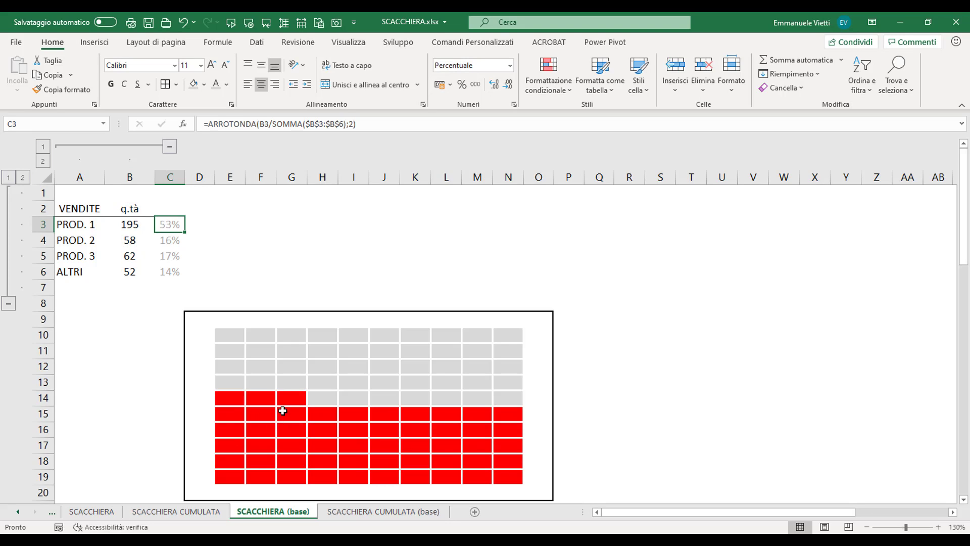
left_click(132, 223)
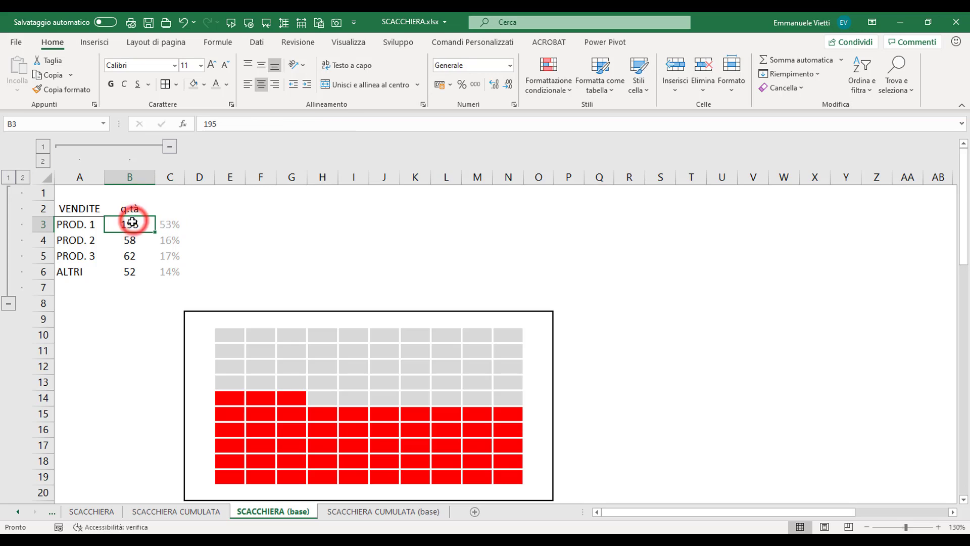
type("99")
key("Return")
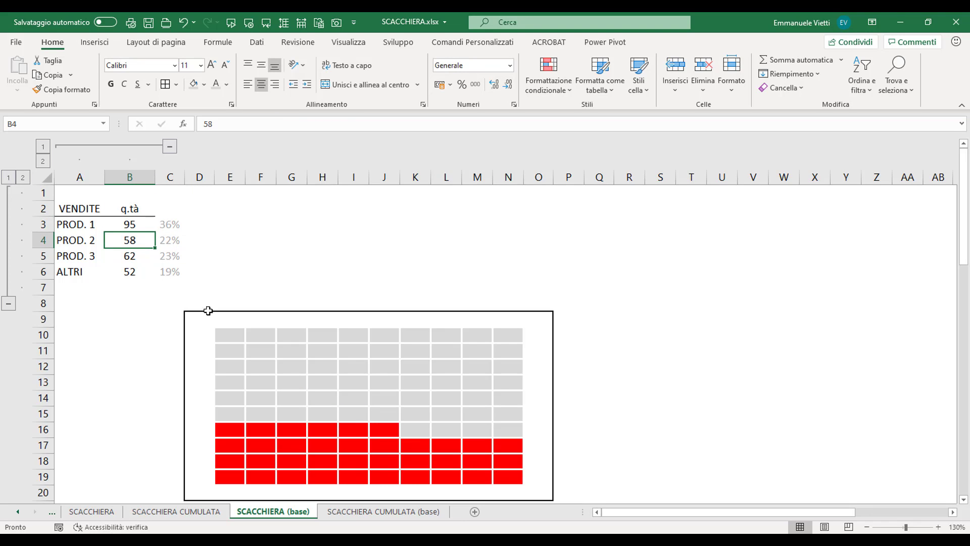
left_click(207, 310)
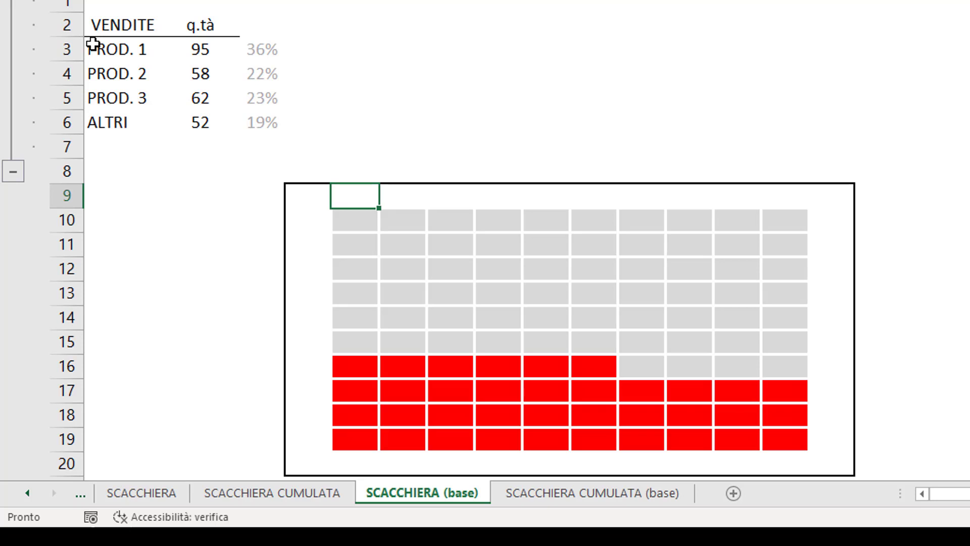
Step: Enter =$A$2&" - "&$A$3 in E9 to title the chart VENDITE - PROD. 1
type("=")
left_click(107, 24)
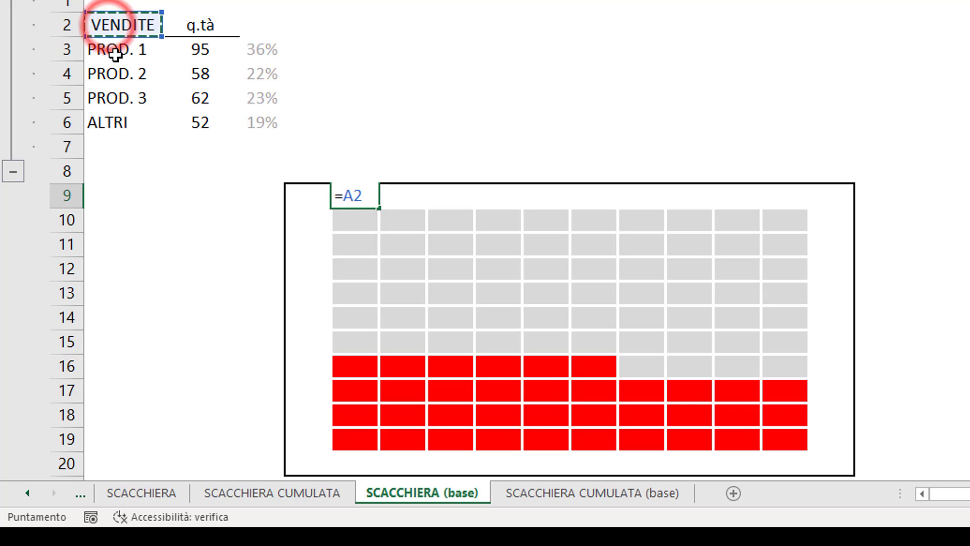
key("F4")
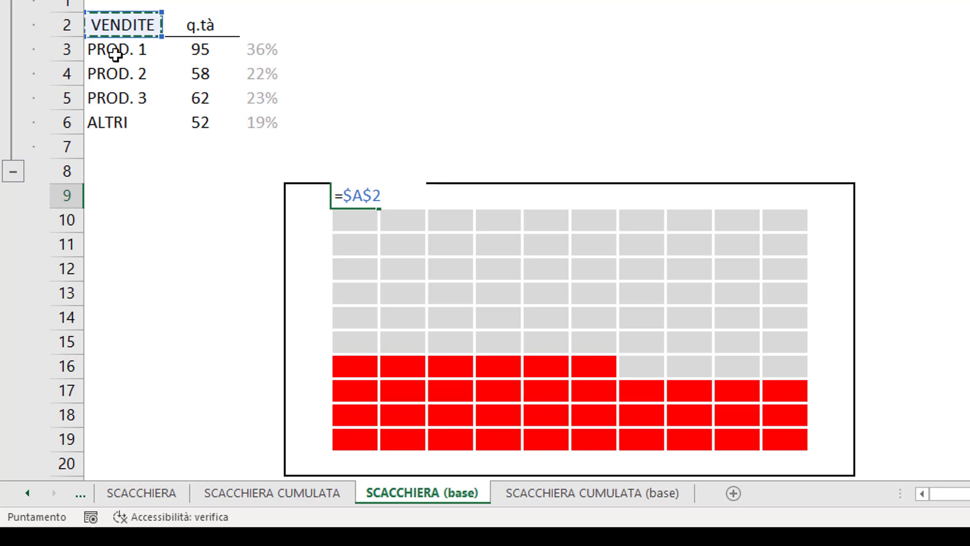
type("&\" - \"&")
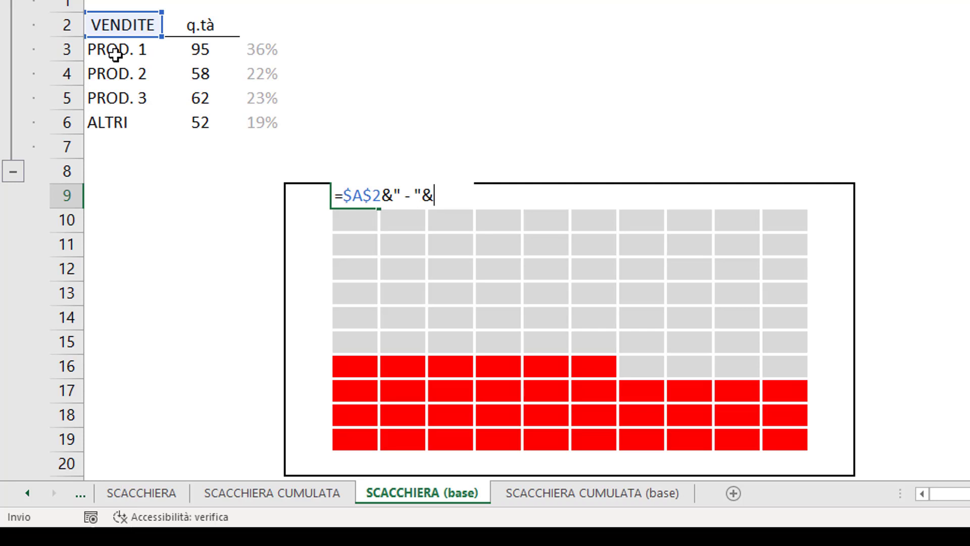
left_click(118, 50)
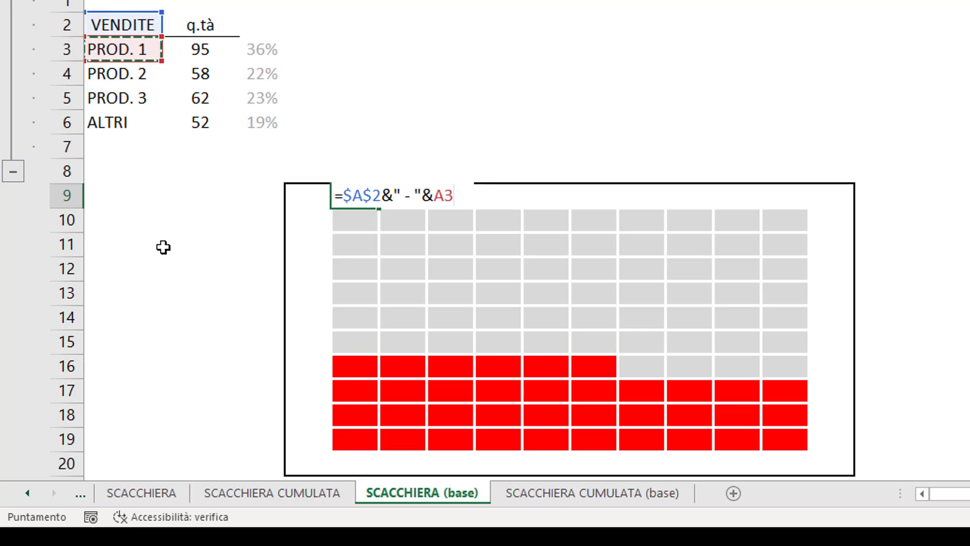
key("F4")
key("Return")
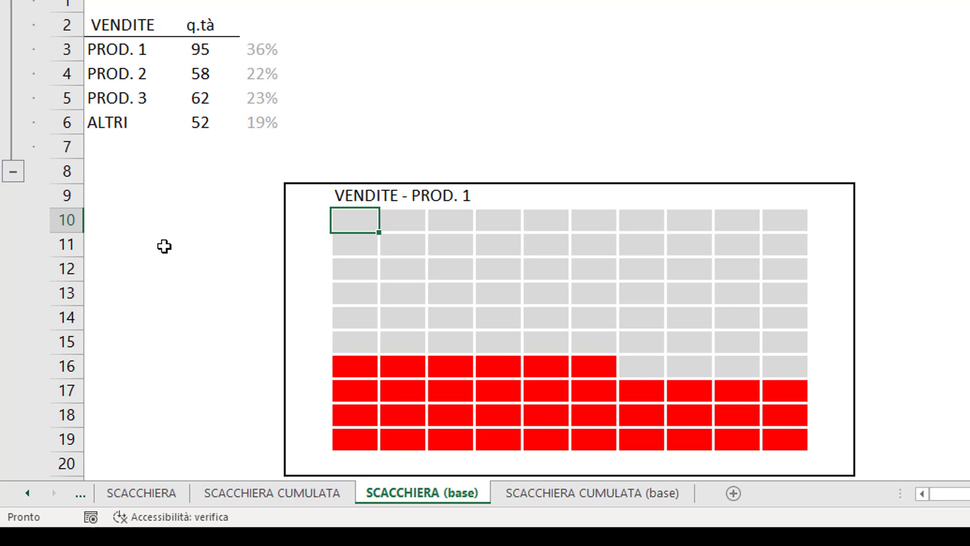
Step: Test the title by renaming PROD. 1 to MELE, then undo the change
left_click(117, 26)
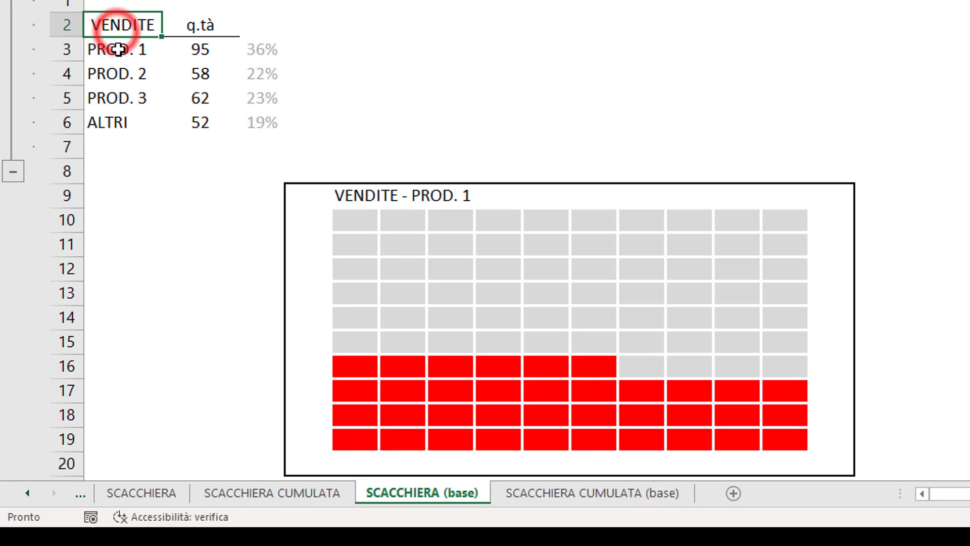
left_click(120, 51)
type("ME")
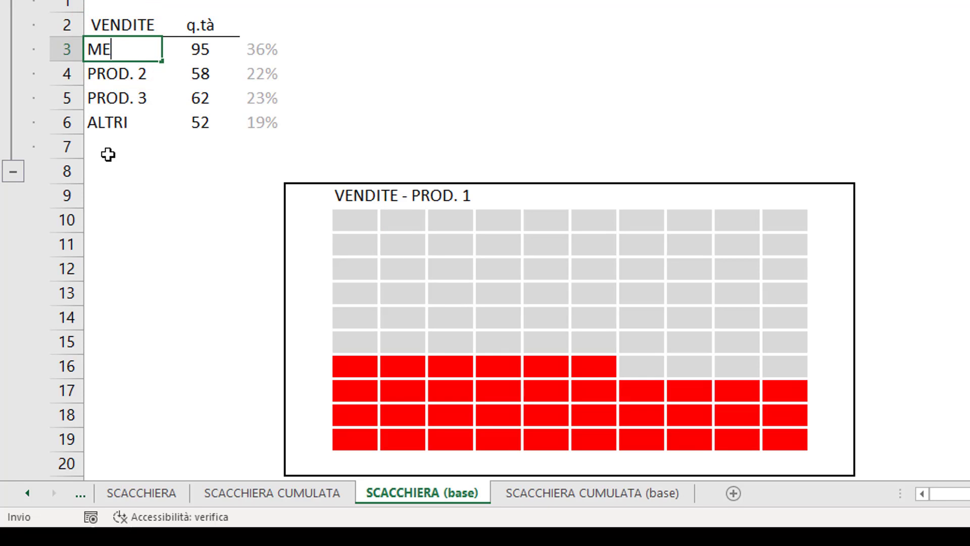
type("LE")
key("Return")
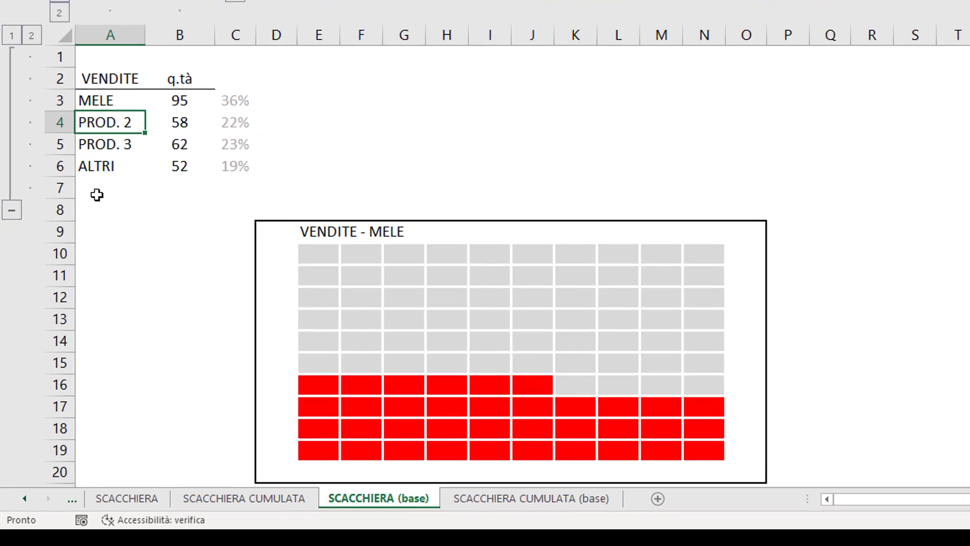
key("ctrl+z")
left_click(230, 311)
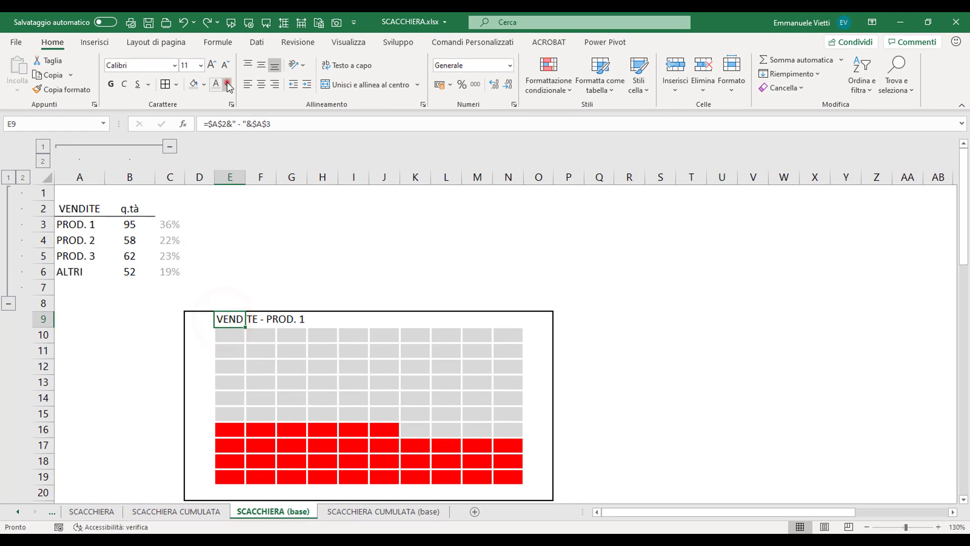
Step: Make the E9 title text red and bold
left_click(226, 84)
left_click(226, 216)
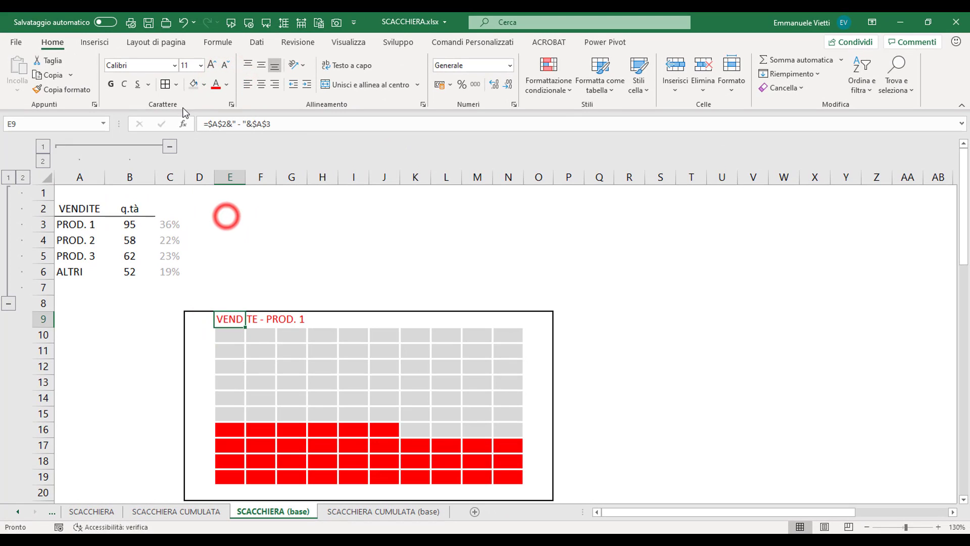
left_click(111, 84)
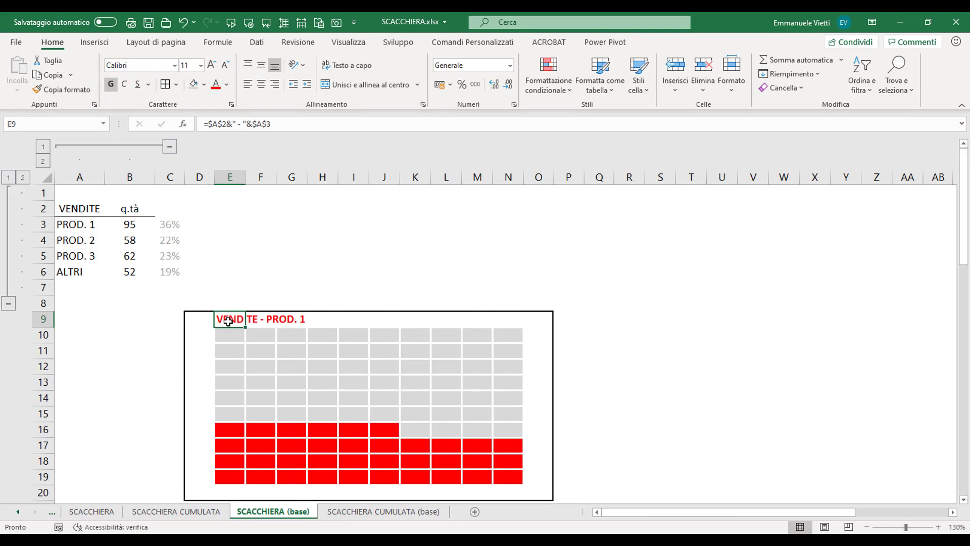
Step: Centre the title across E9:N9 using 'Allinea al centro nelle colonne'
left_click_drag(227, 319, 516, 318)
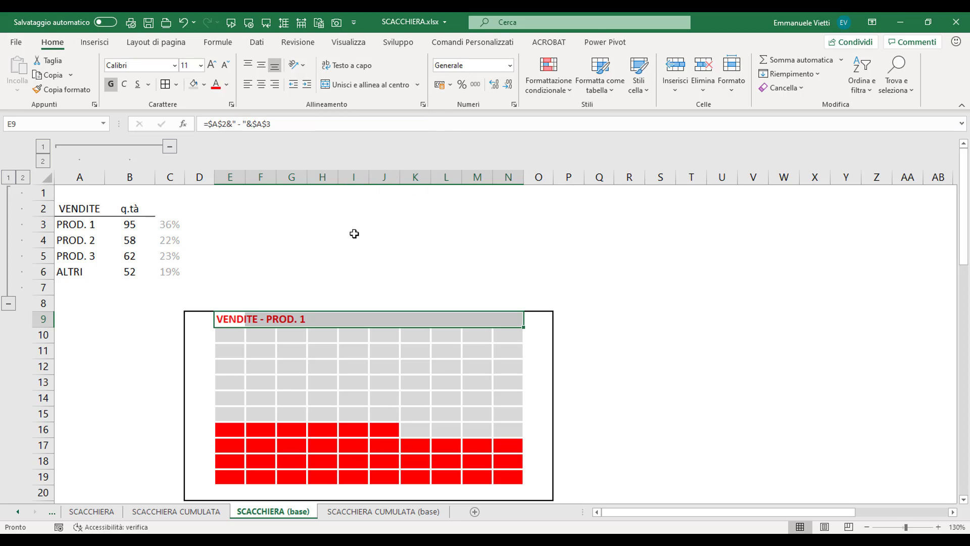
left_click_drag(354, 237, 349, 381)
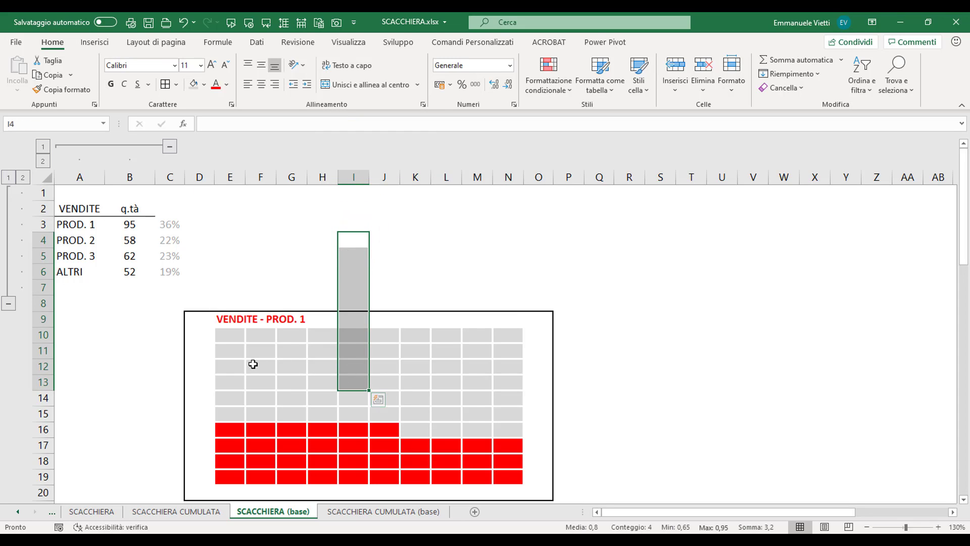
left_click_drag(229, 320, 502, 318)
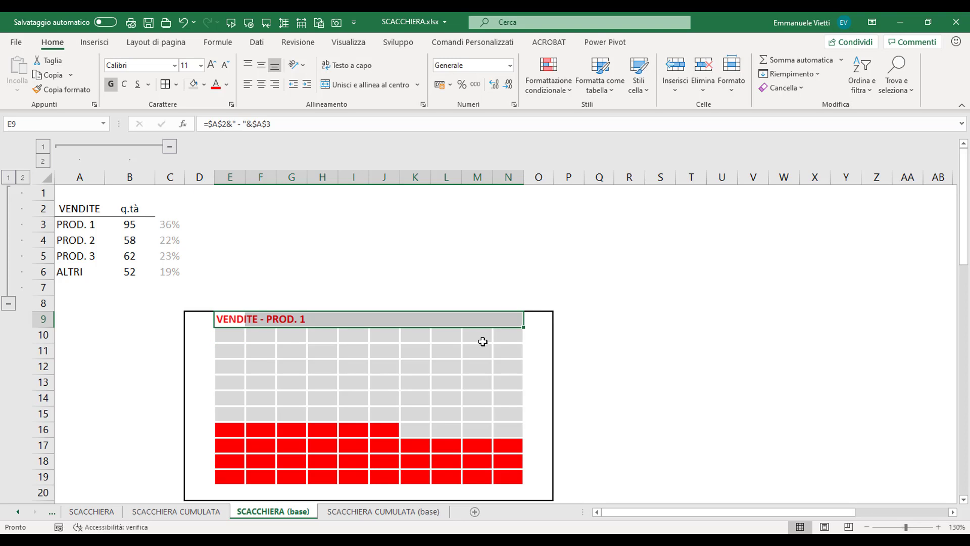
left_click(423, 105)
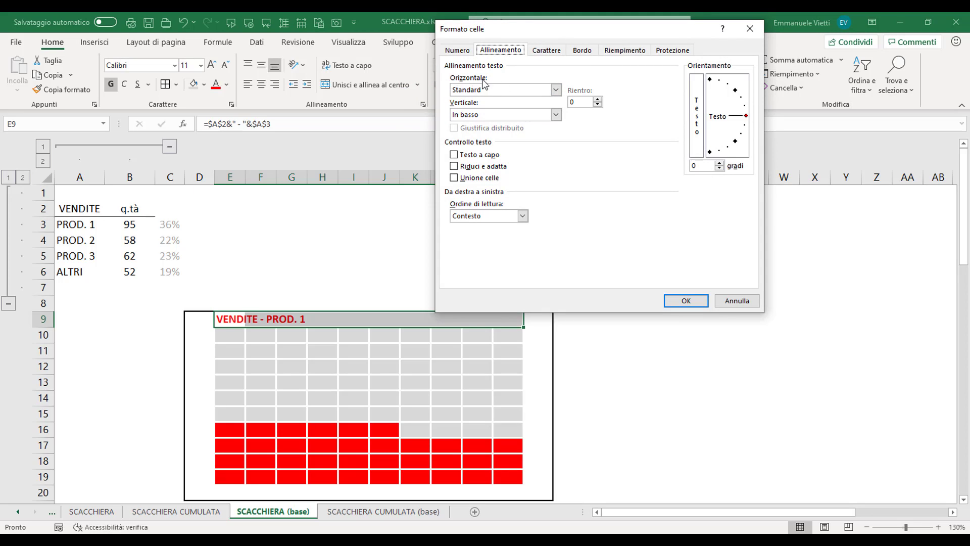
left_click(476, 95)
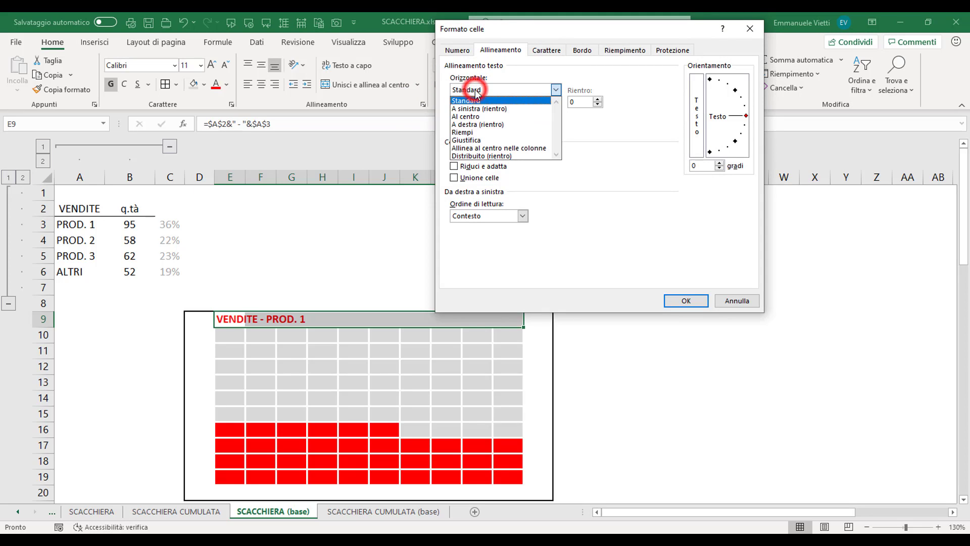
left_click(478, 151)
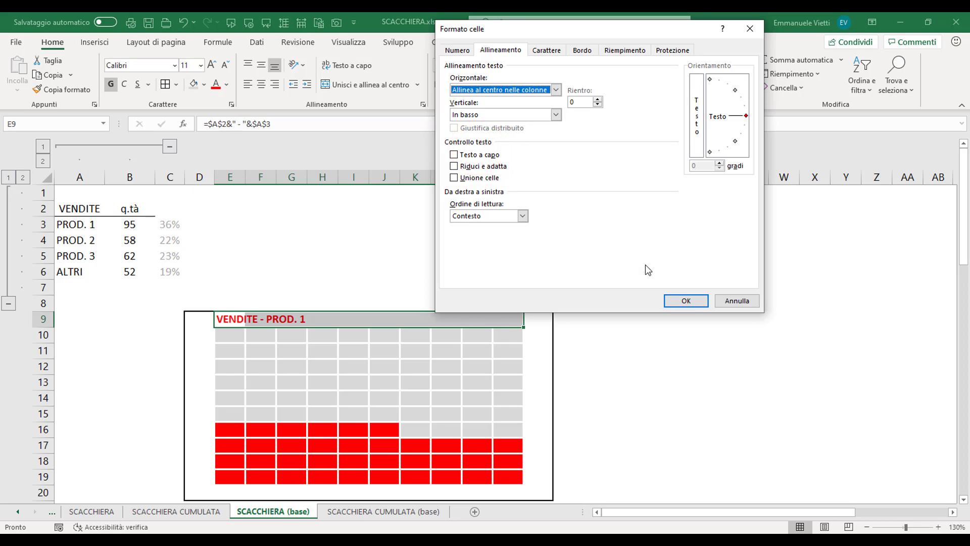
left_click(686, 301)
left_click(411, 395)
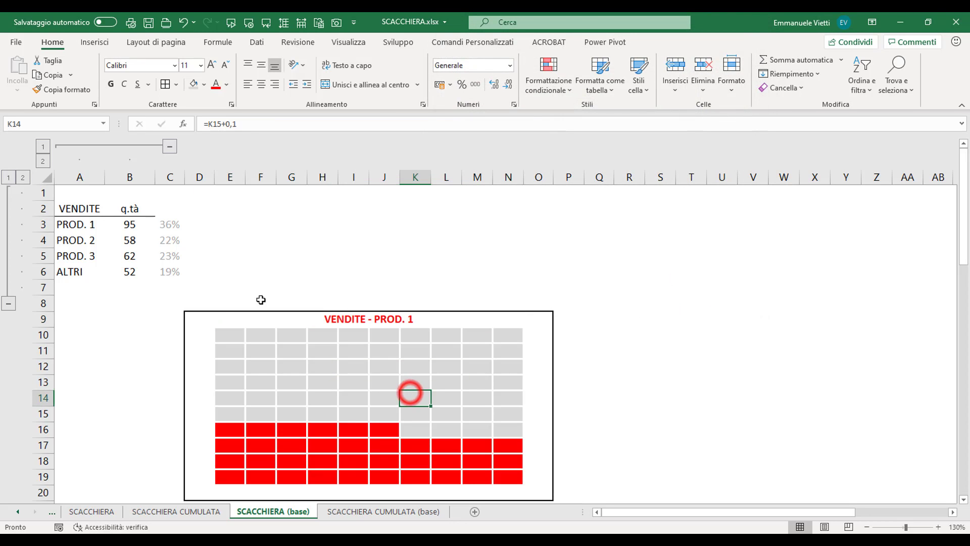
left_click(228, 318)
left_click(467, 318)
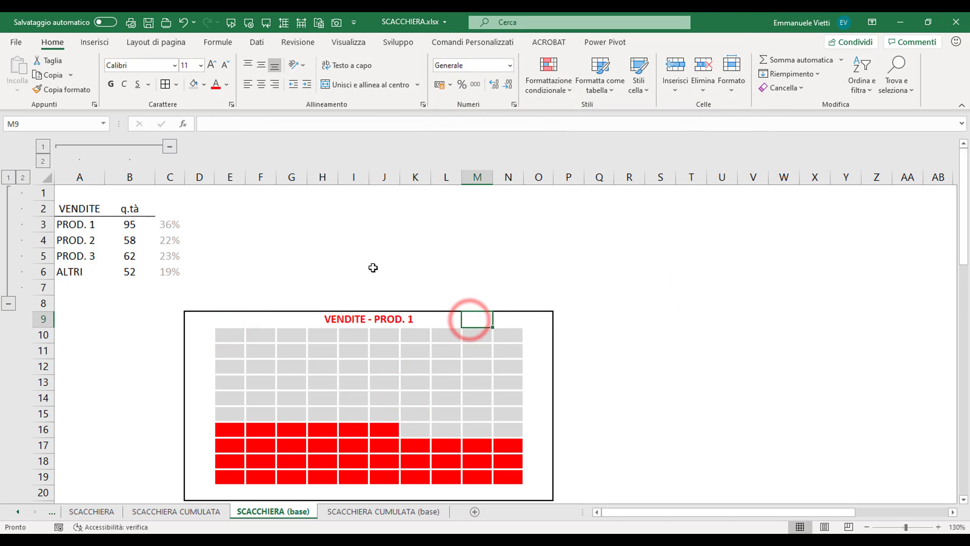
left_click_drag(372, 268, 374, 368)
left_click(230, 320)
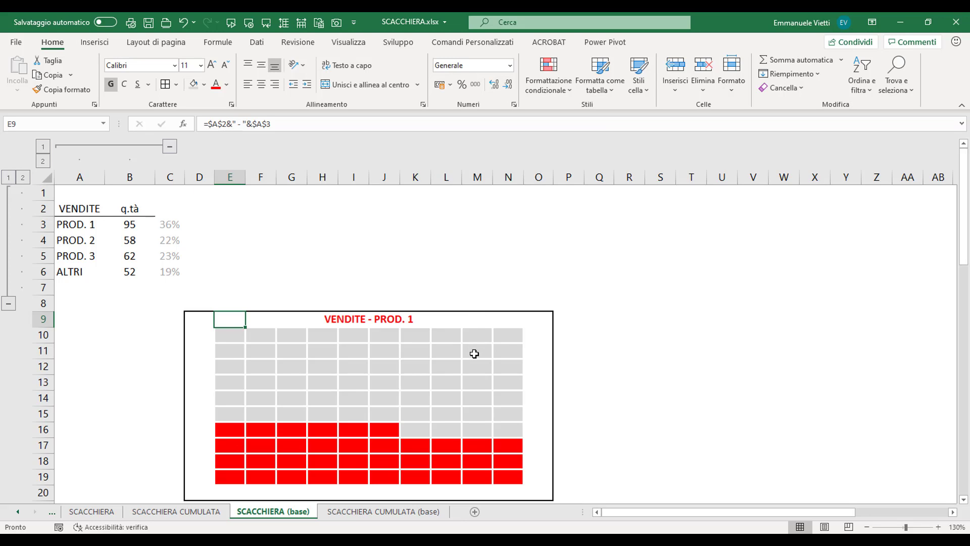
left_click(95, 42)
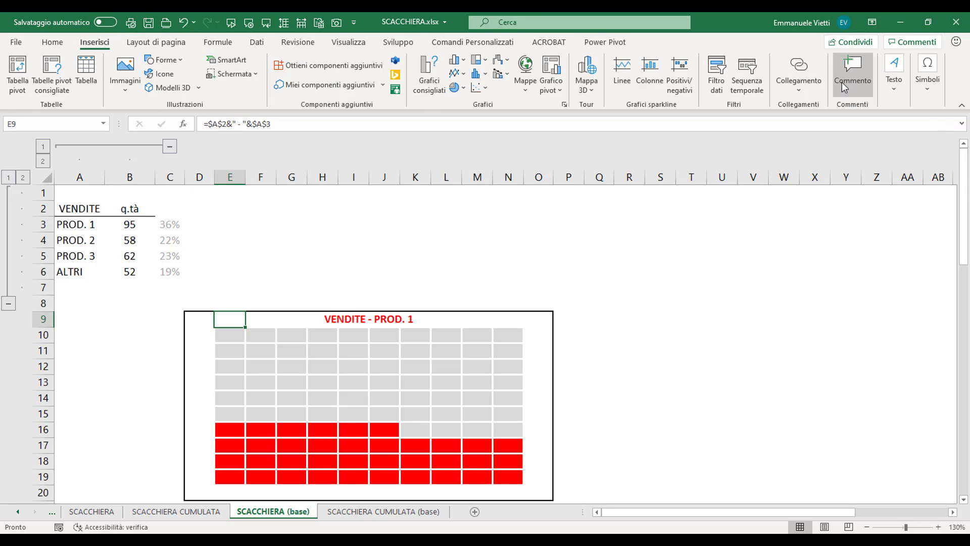
Step: Draw a text box over the top-right cells of the PROD. 1 waffle grid
left_click(893, 85)
left_click(799, 137)
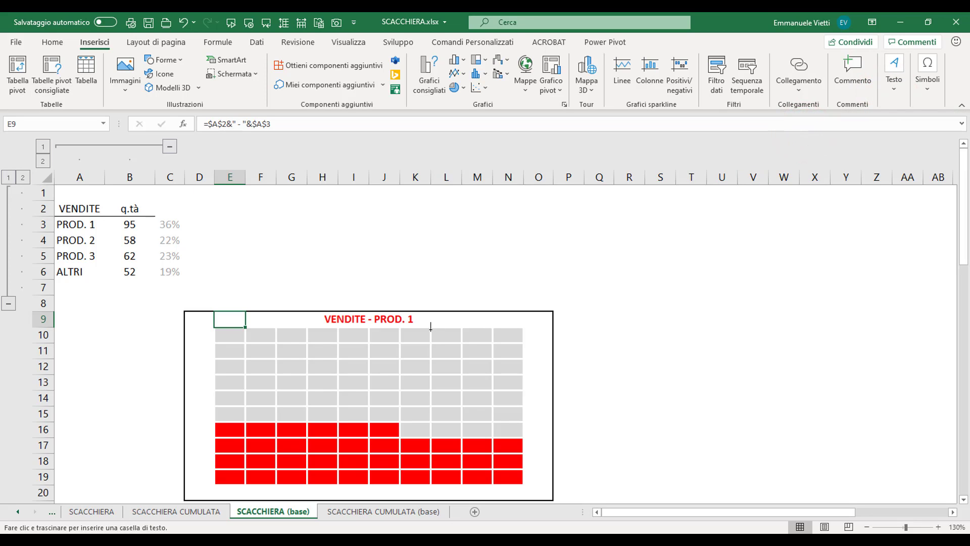
left_click_drag(430, 328, 521, 357)
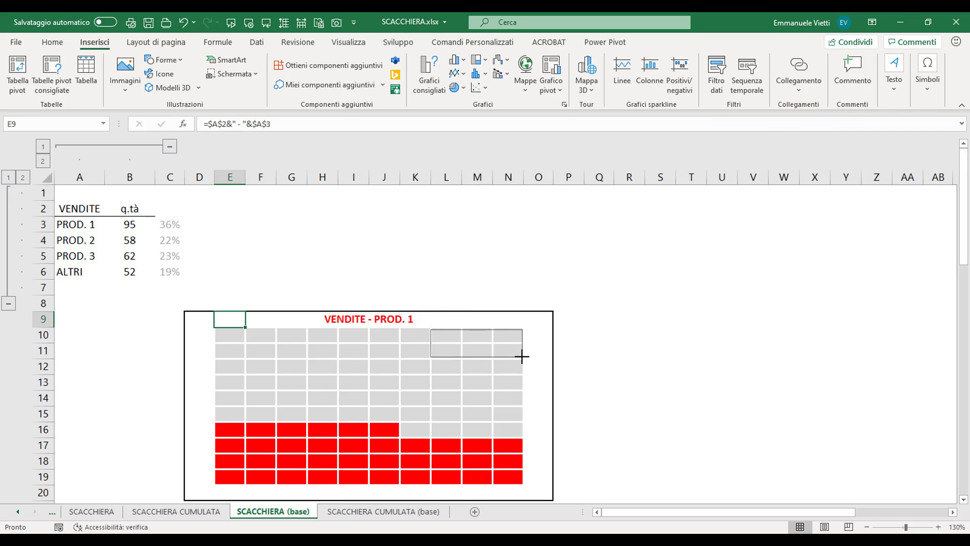
left_click_drag(522, 358, 522, 357)
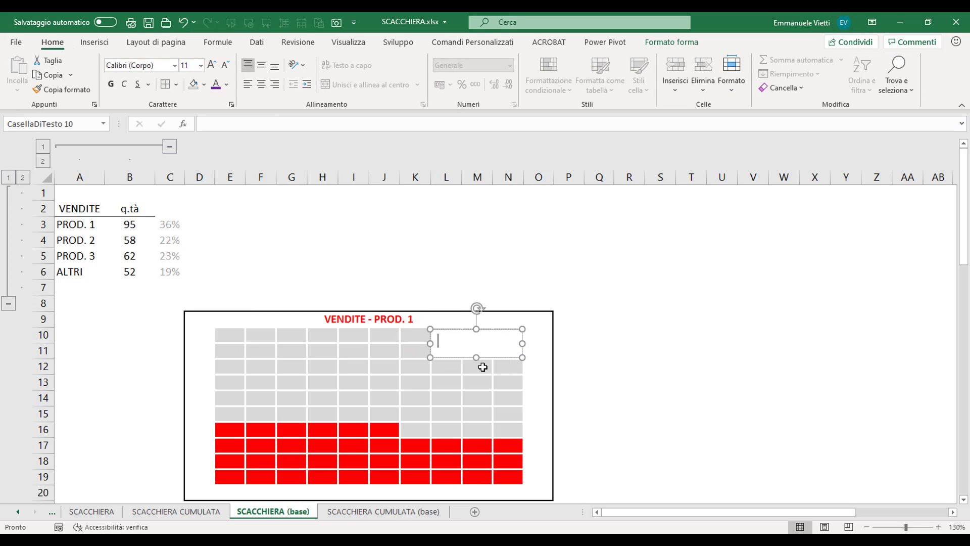
Step: Link the text box to =$C$3 so it displays 36%
left_click(443, 330)
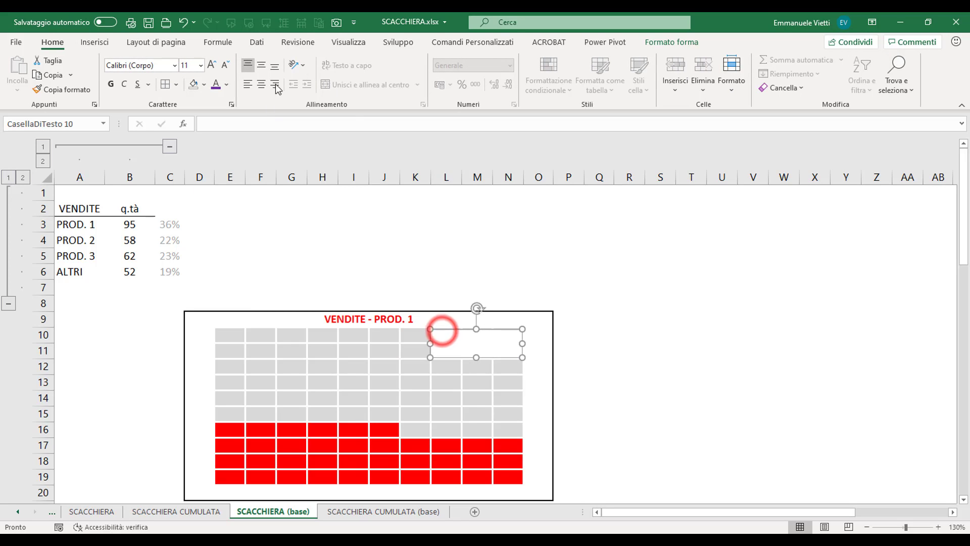
left_click(263, 125)
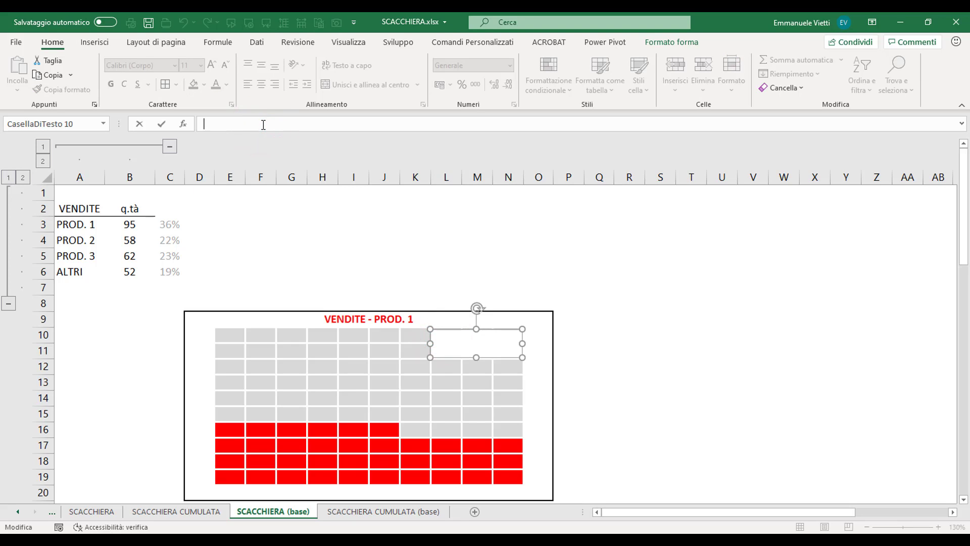
type("=")
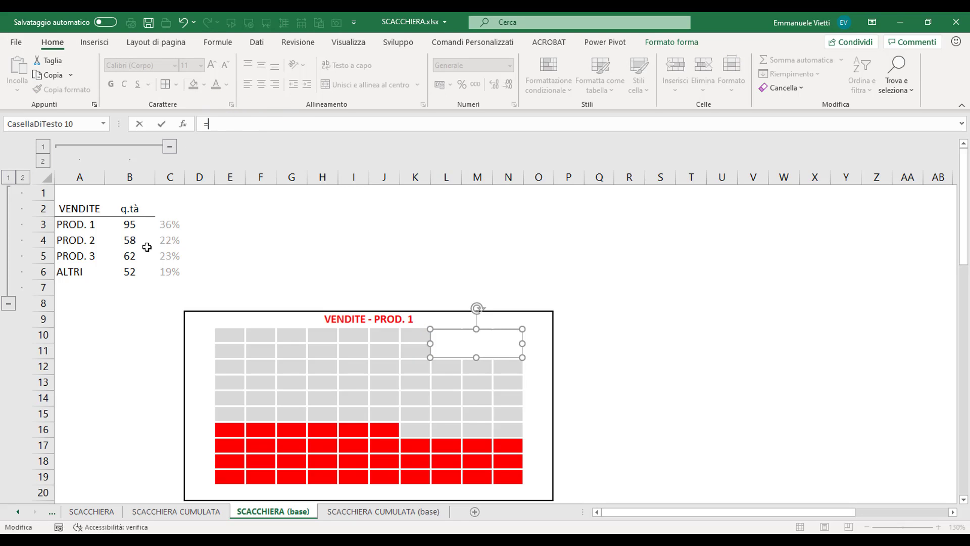
left_click(161, 224)
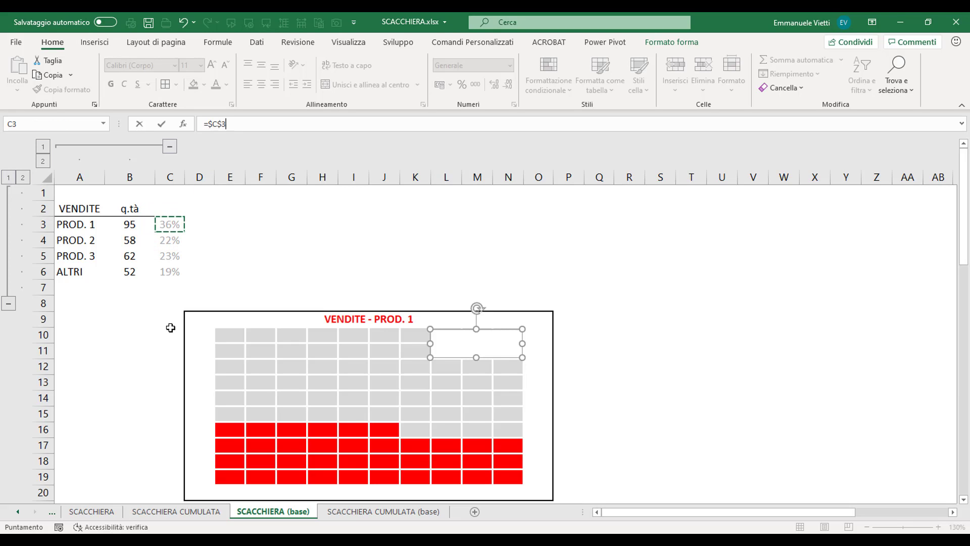
key("Return")
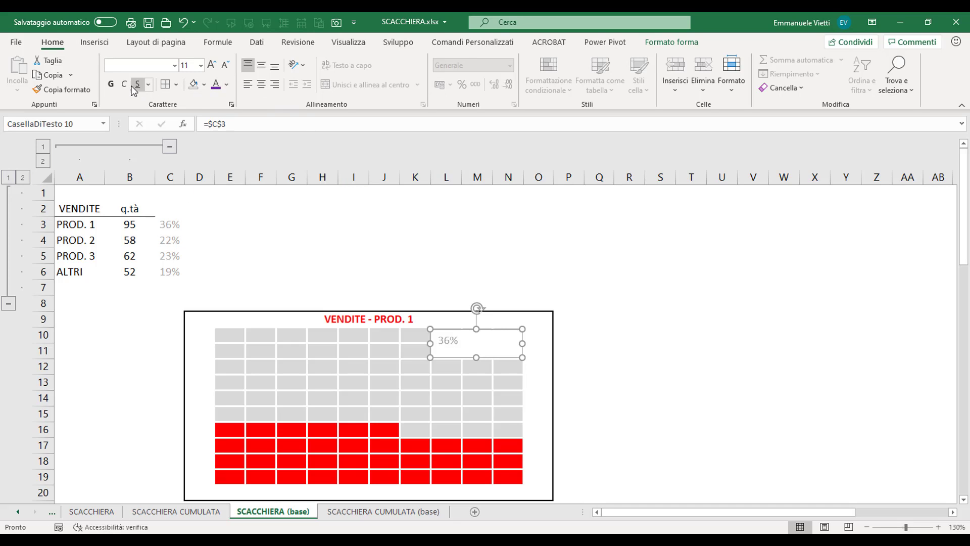
Step: Make the 36% label bold, red, size 20, centred horizontally and vertically
left_click(111, 84)
left_click(227, 84)
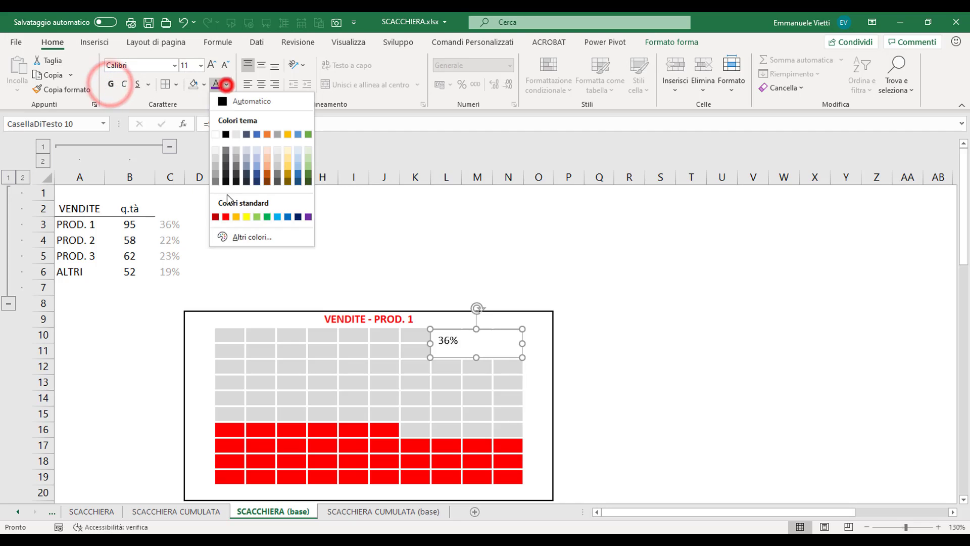
left_click(227, 217)
left_click(201, 65)
left_click(190, 216)
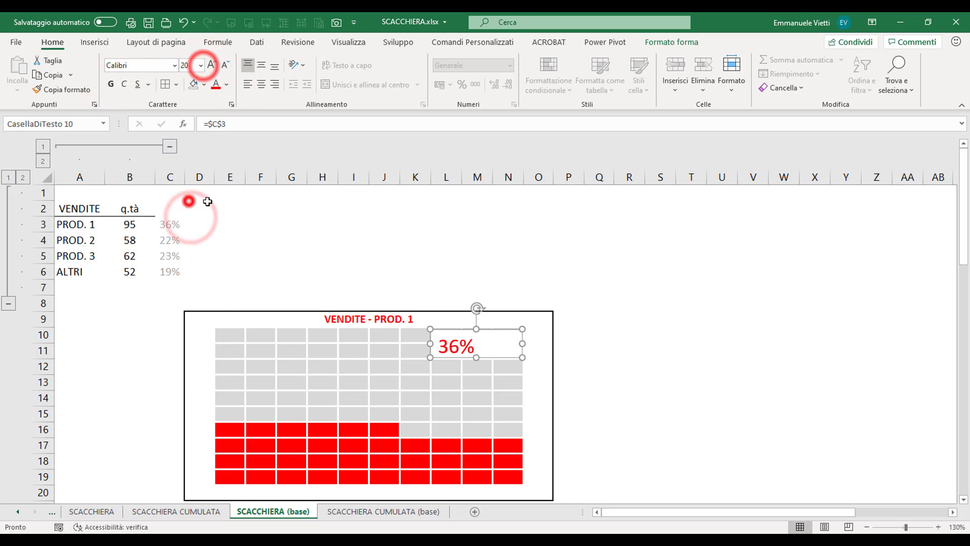
left_click(109, 85)
left_click(261, 84)
left_click(261, 64)
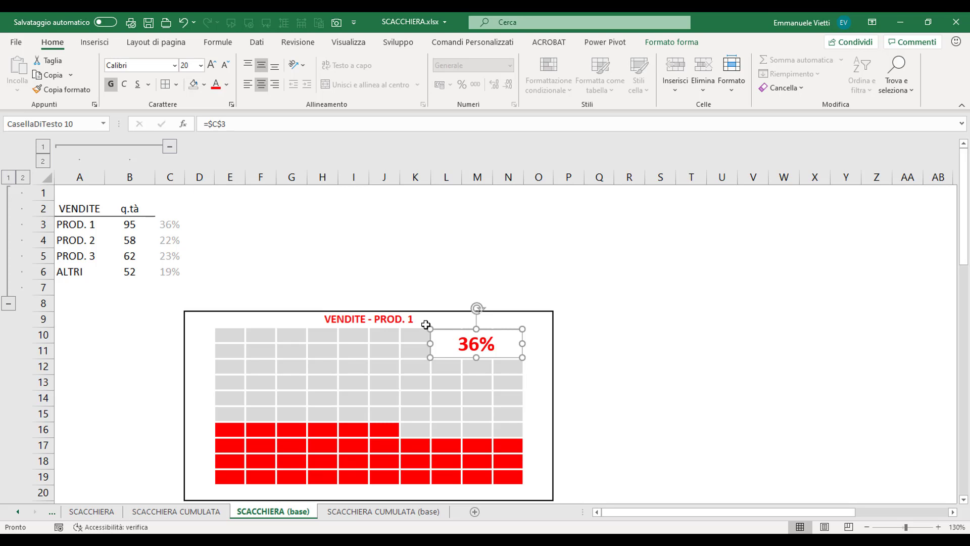
Step: Give the text box no fill or outline, narrow it to 2,08 cm, and select D9:O20
left_click(675, 43)
left_click(310, 59)
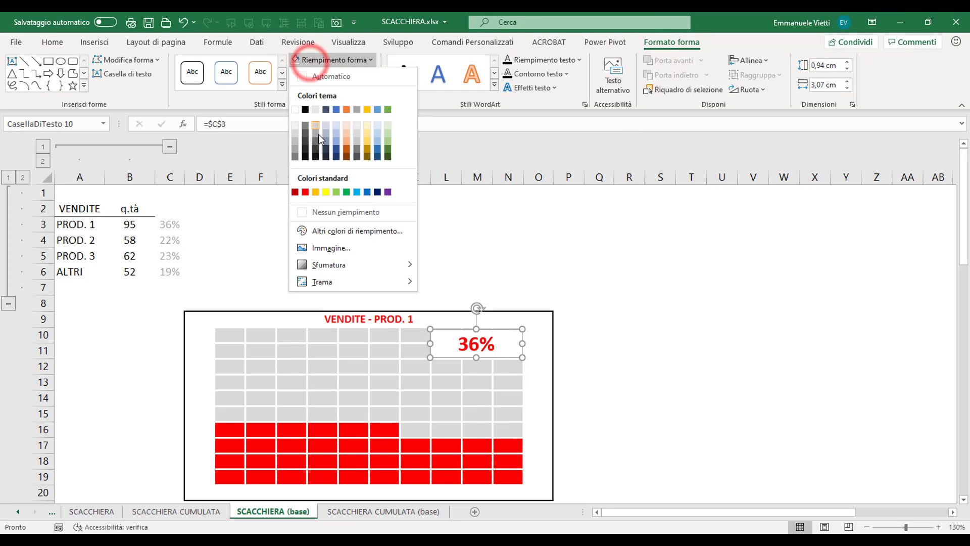
left_click(318, 213)
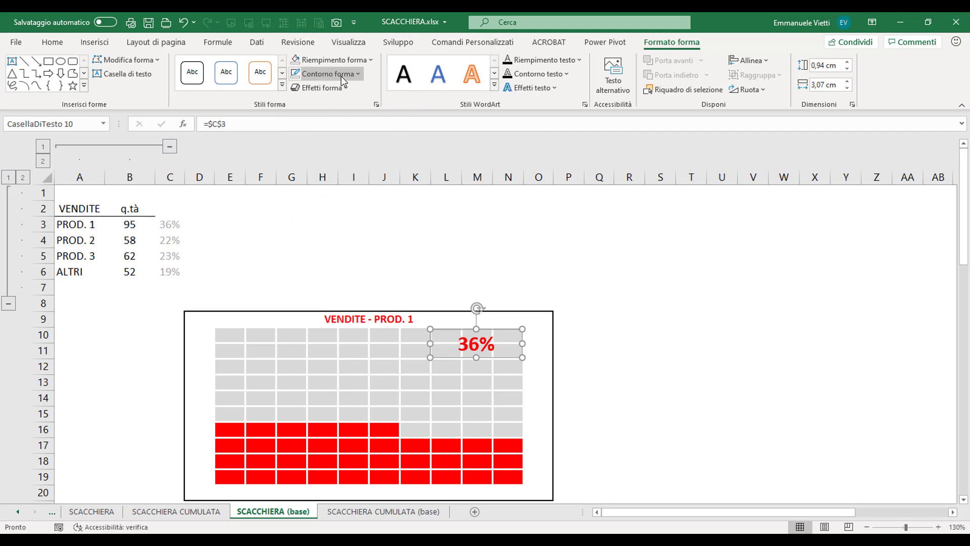
left_click(342, 78)
left_click(328, 227)
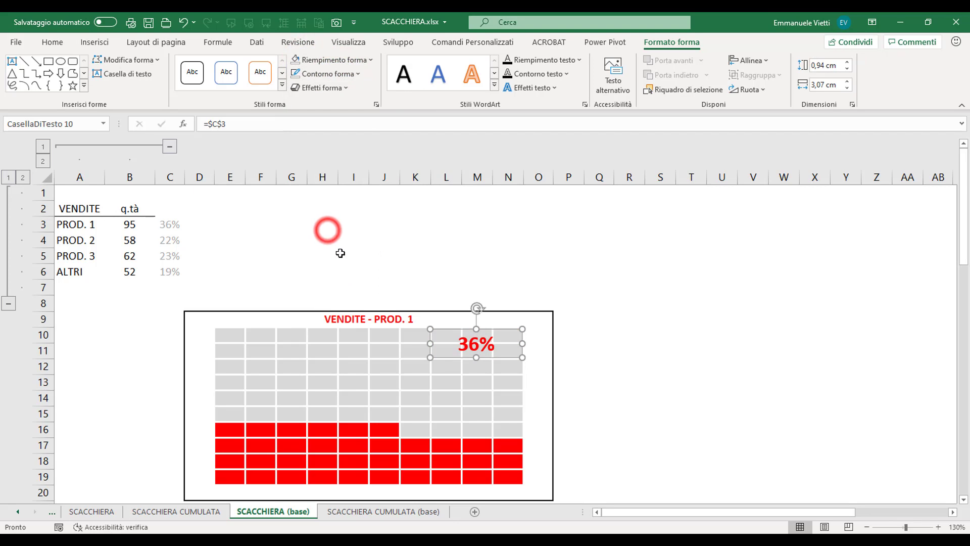
left_click_drag(430, 344, 460, 344)
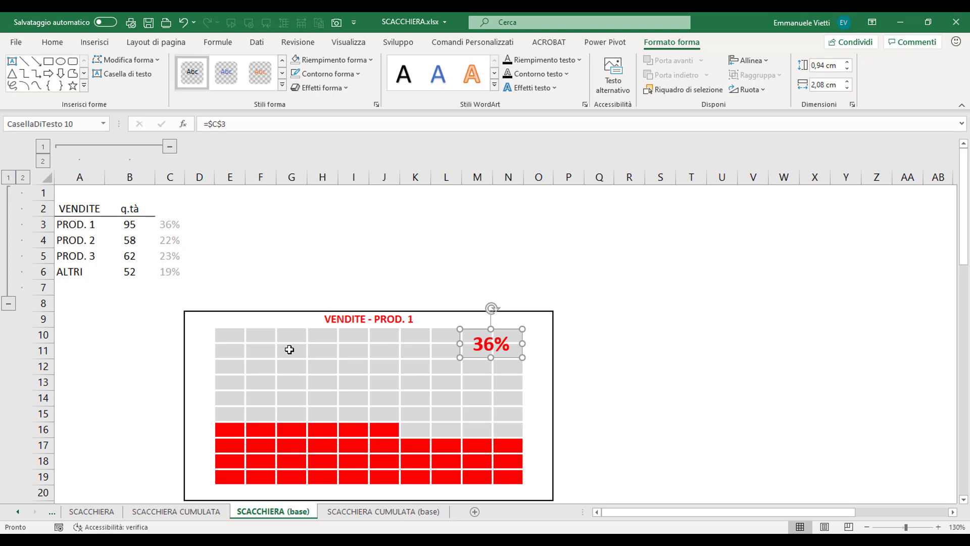
left_click_drag(194, 321, 538, 492)
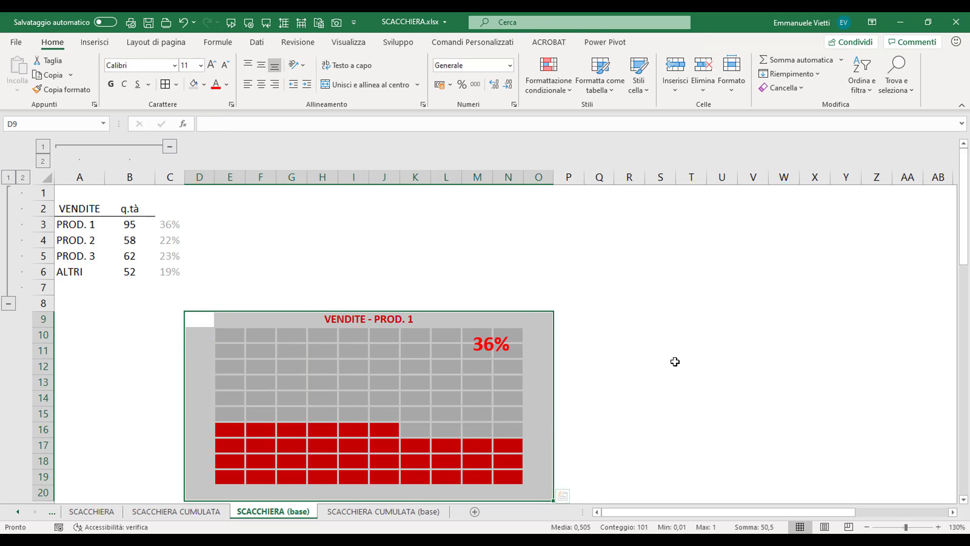
Step: Copy the D9:O20 chart block and paste copies at Q9, D22 and Q22
key("ctrl+c")
left_click(591, 317)
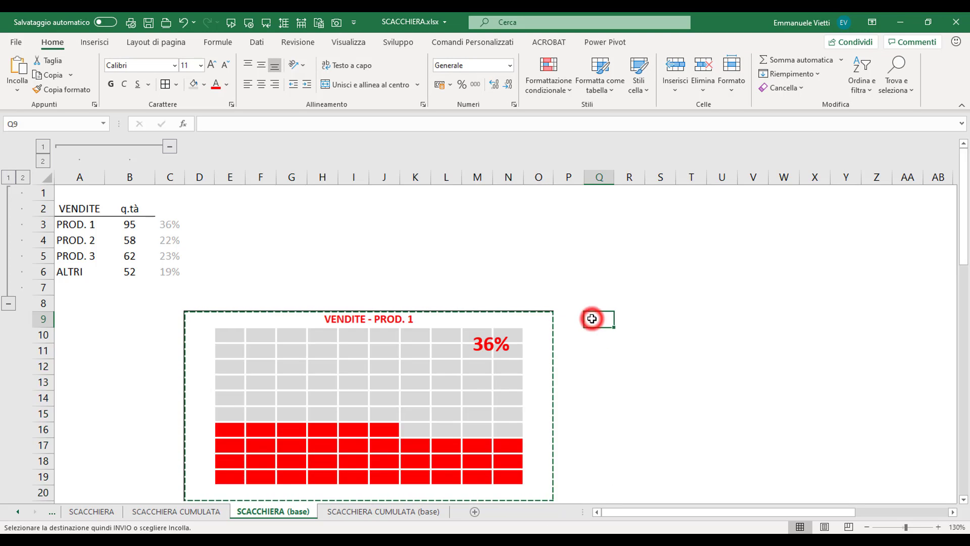
key("ctrl+v")
scroll(385, 319, "down", 3)
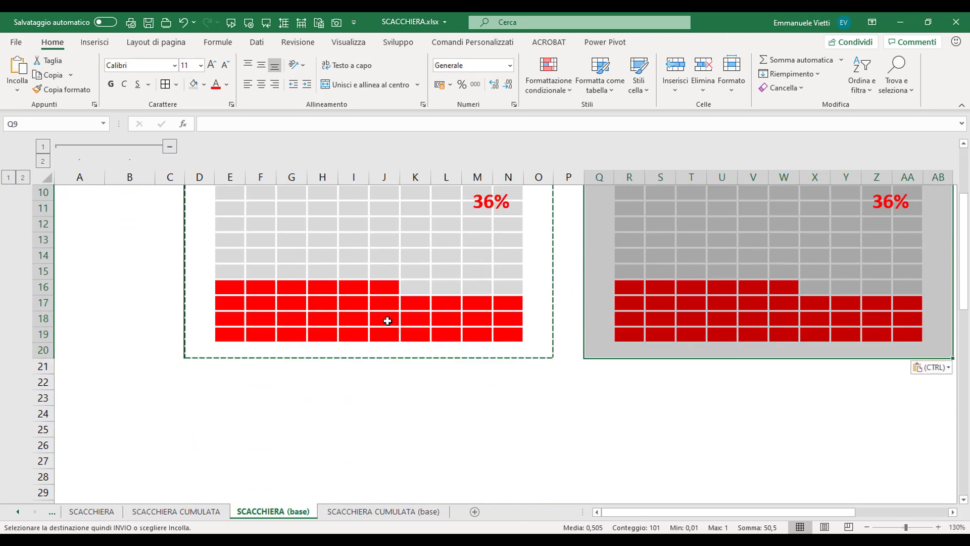
scroll(167, 340, "down", 1)
left_click(193, 334)
key("ctrl+v")
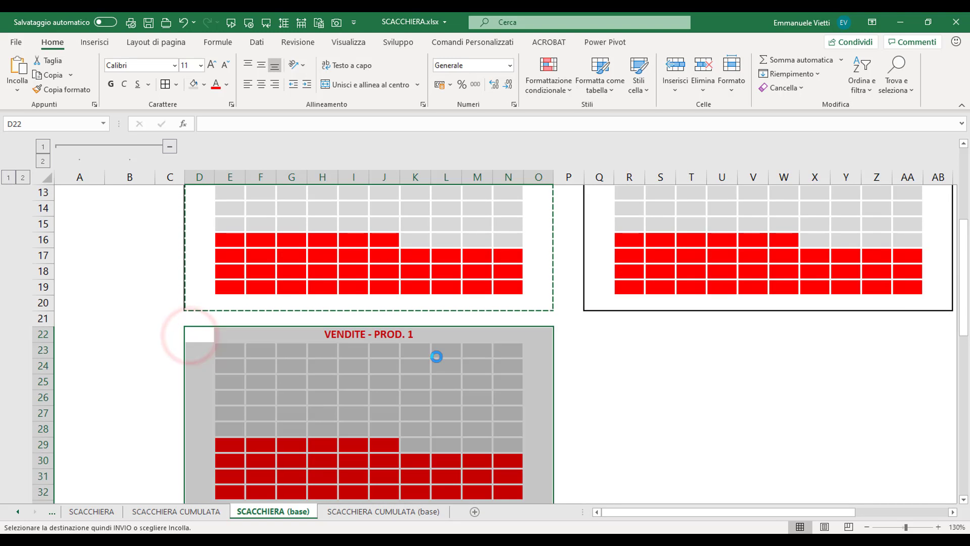
left_click(601, 333)
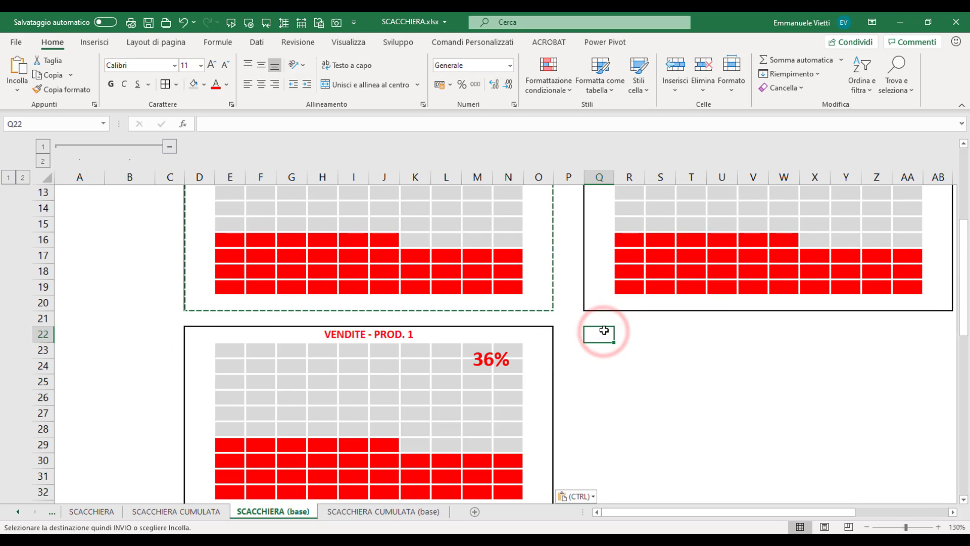
key("ctrl+v")
scroll(531, 369, "up", 4)
scroll(532, 365, "down", 2)
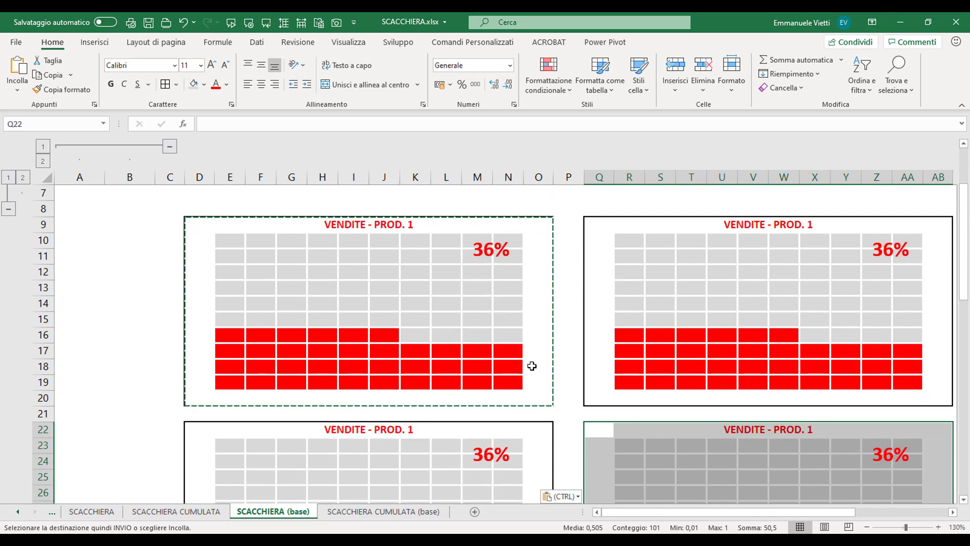
scroll(532, 364, "down", 2, "ctrl")
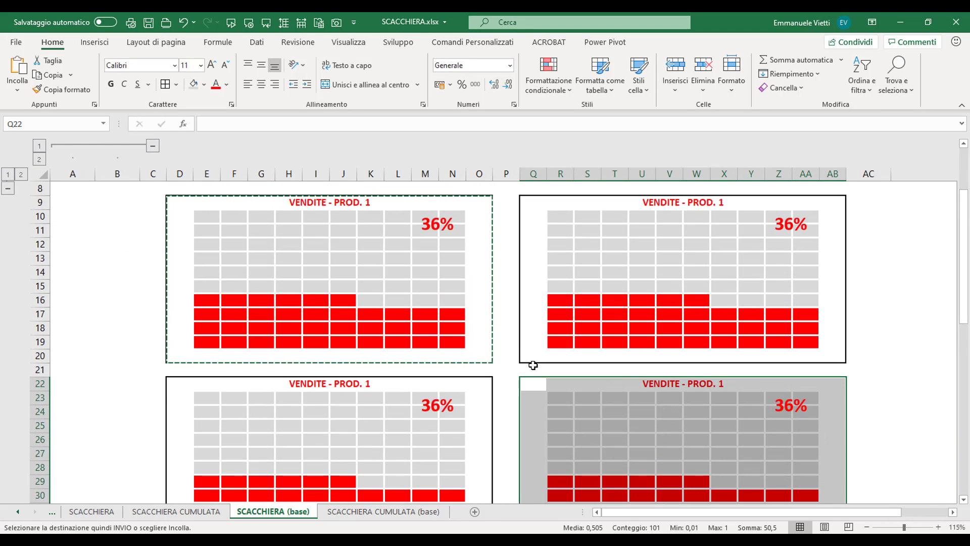
scroll(517, 320, "up", 2)
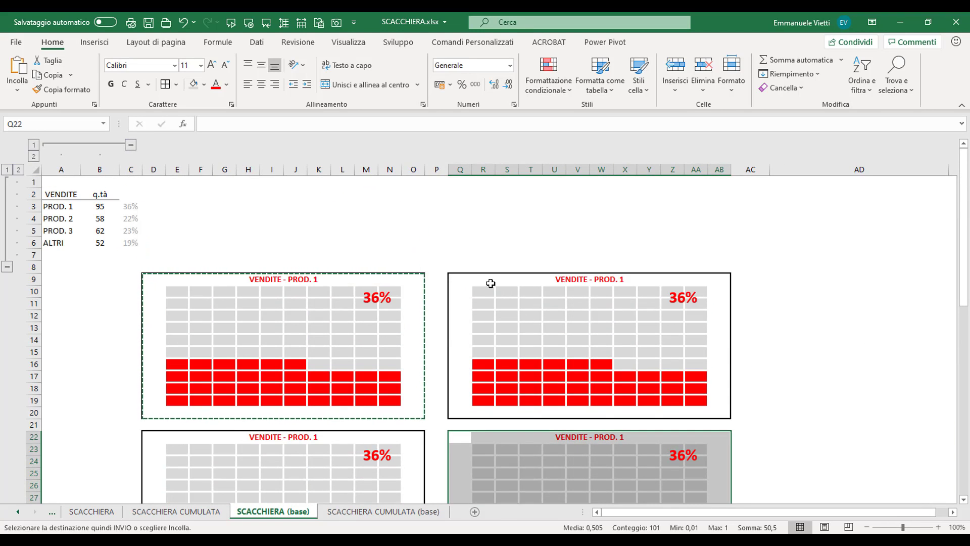
left_click(486, 281)
Step: Point the copied titles at A4, A5 and A6: VENDITE - PROD. 2, PROD. 3, ALTRI
double_click(486, 282)
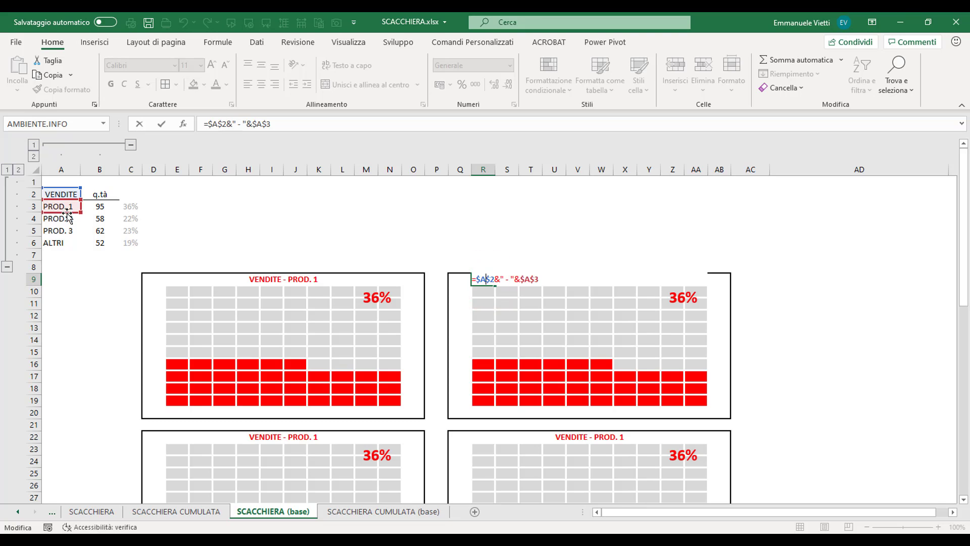
left_click_drag(67, 212, 67, 223)
key("Return")
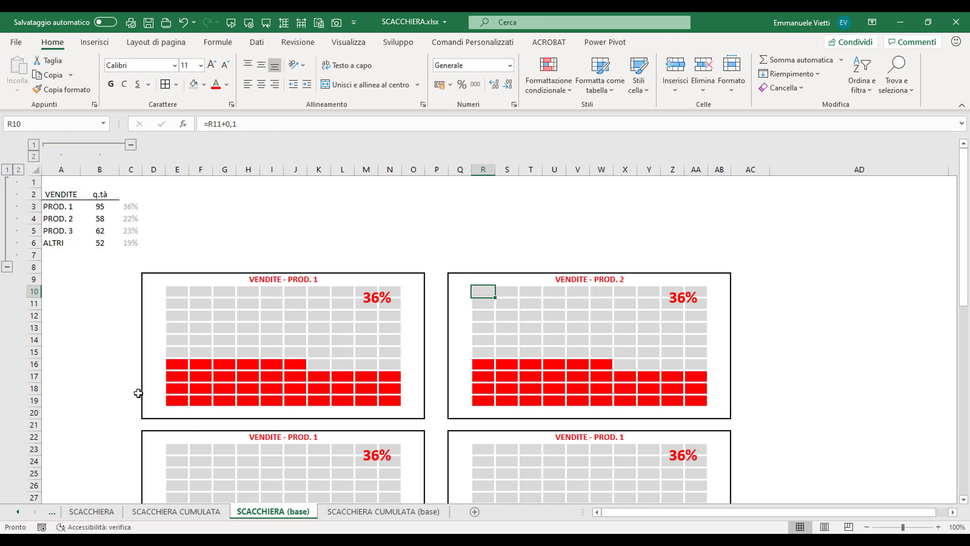
double_click(177, 437)
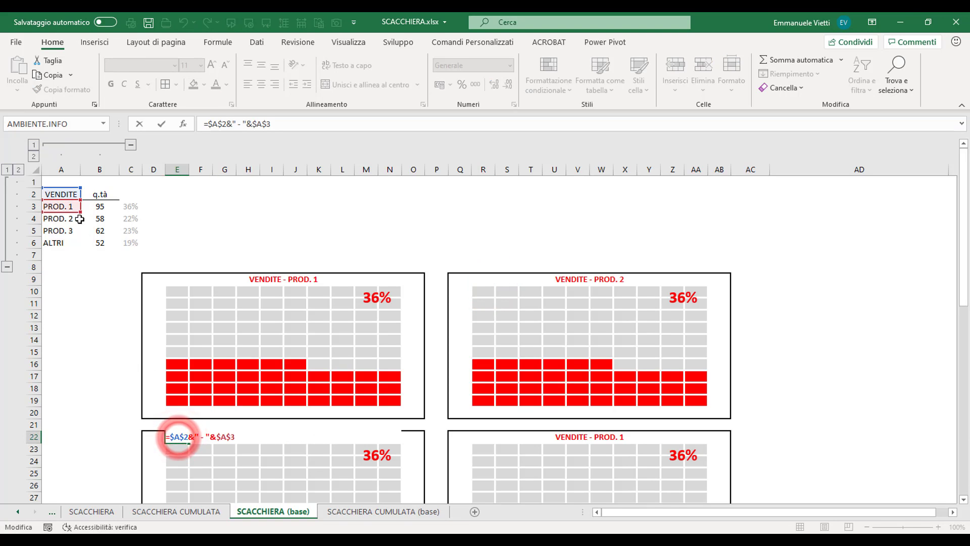
left_click_drag(73, 213, 69, 245)
key("Return")
double_click(485, 436)
key("Return")
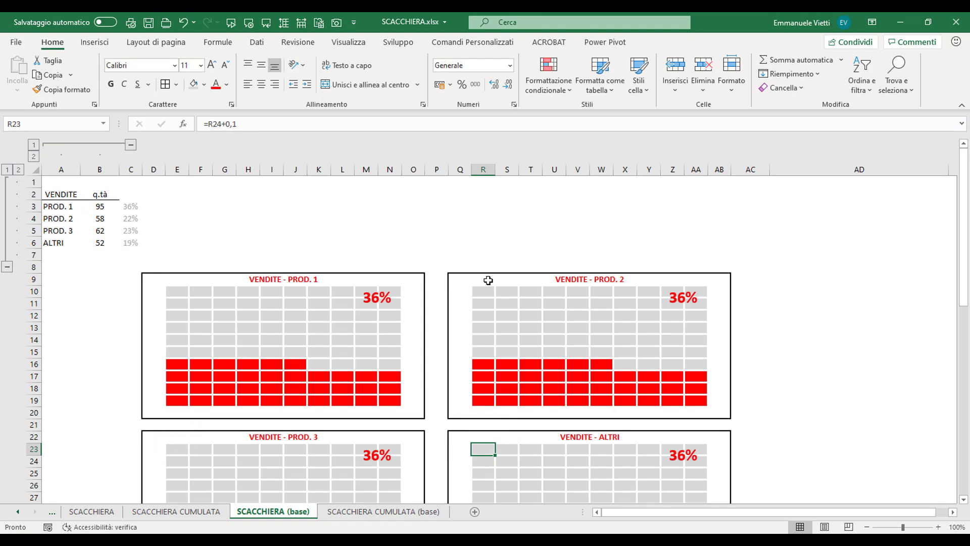
Step: Colour the PROD. 2, PROD. 3 and ALTRI titles green, yellow and purple
left_click(488, 280)
left_click(226, 84)
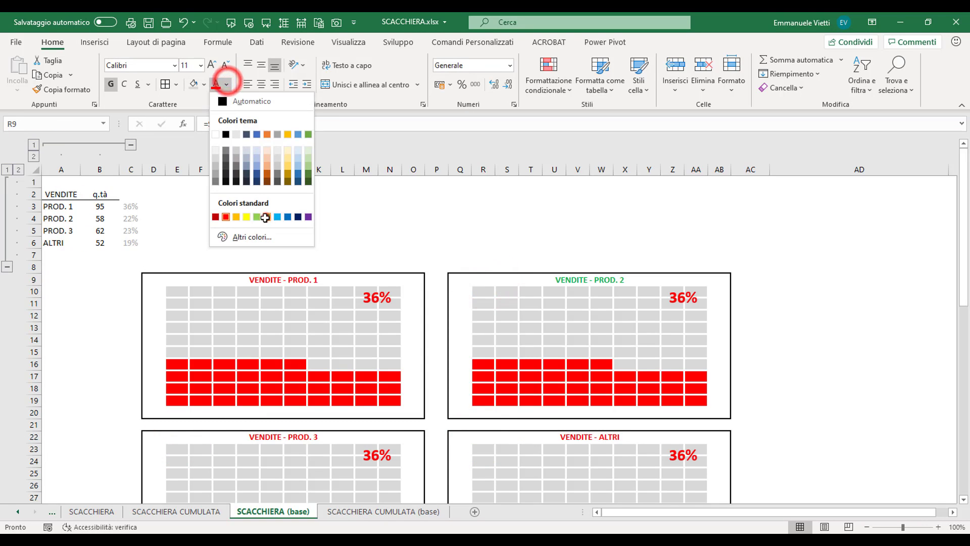
left_click(265, 217)
left_click(180, 438)
left_click(226, 85)
left_click(235, 218)
left_click(480, 437)
left_click(226, 84)
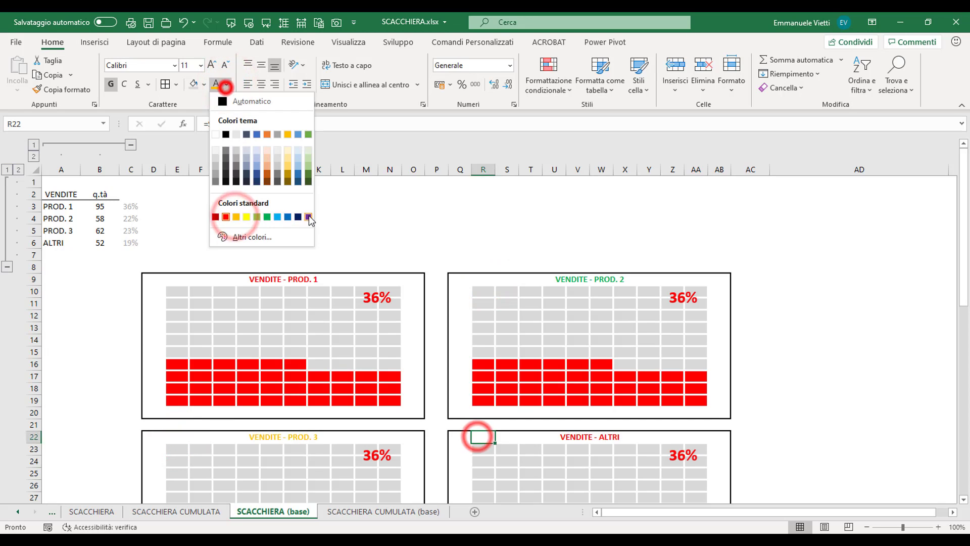
left_click(308, 217)
left_click(676, 303)
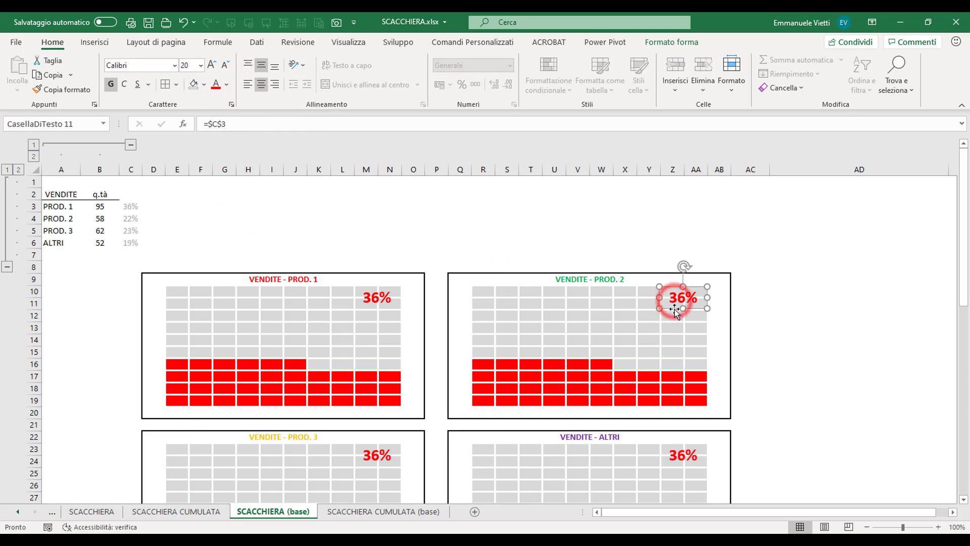
Step: Relink the three copied percentage labels to C4, C5 and C6
left_click(237, 123)
key("BackSpace")
type("4")
key("Return")
left_click(377, 455)
left_click(248, 124)
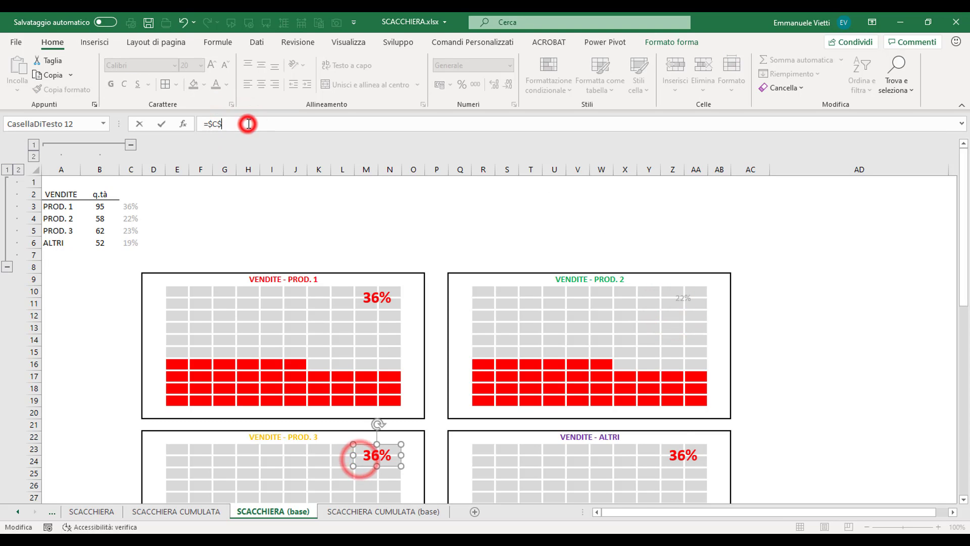
type("5")
key("Return")
left_click(684, 455)
left_click(243, 123)
key("BackSpace")
type("6")
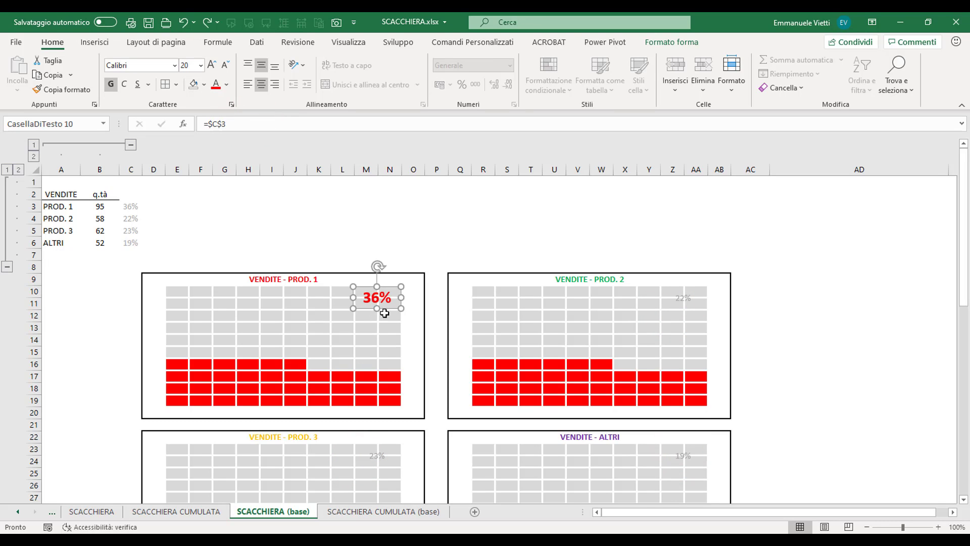
left_click(488, 331)
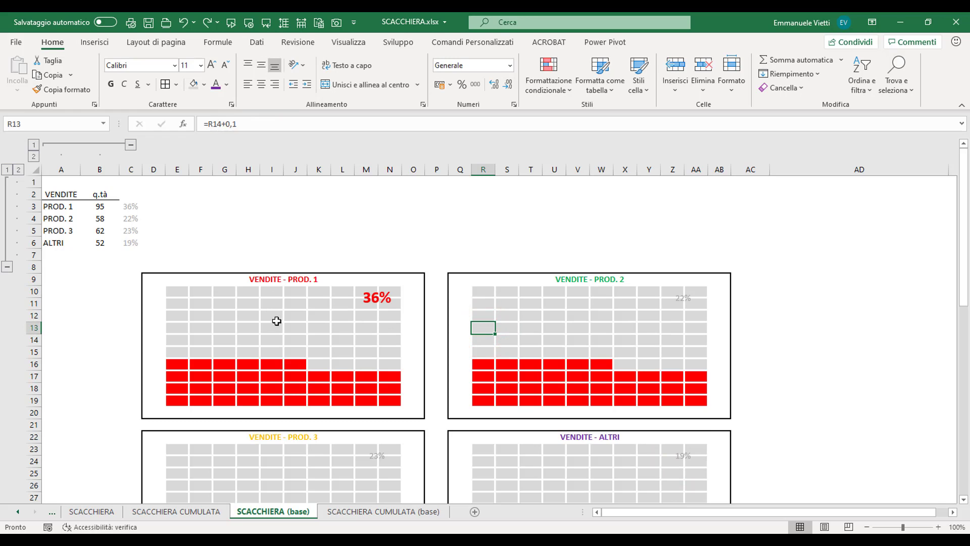
Step: Copy the 36% label's large bold formatting onto the 22%, 23% and 19% labels
left_click(382, 303)
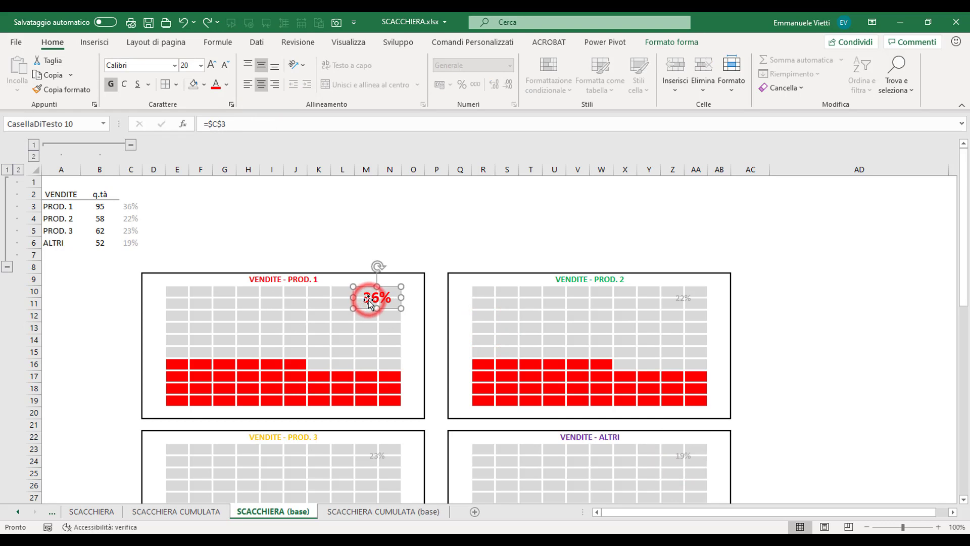
left_click(52, 89)
left_click(683, 298)
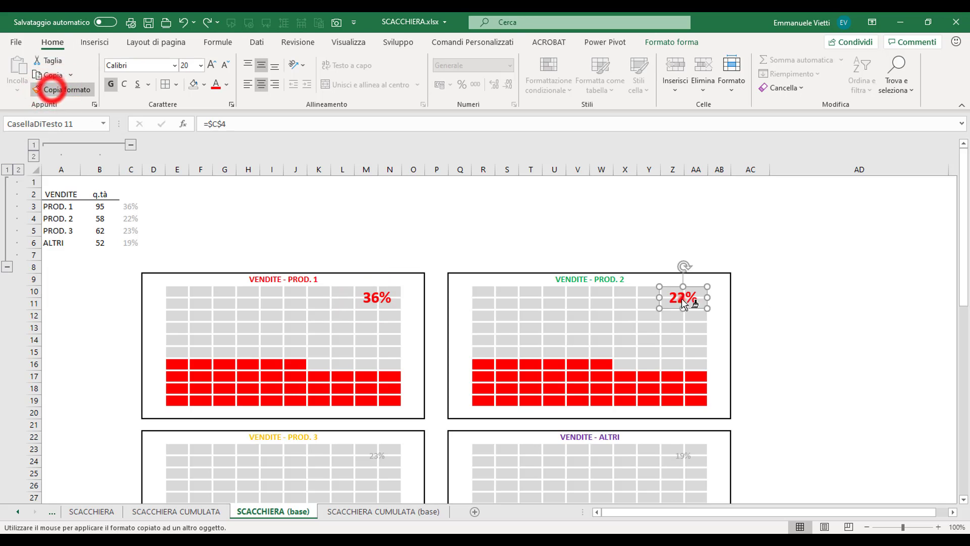
left_click(683, 455)
left_click(376, 455)
key("Escape")
Step: Colour the 22%, 23% and 19% labels green, yellow and purple
left_click(681, 296)
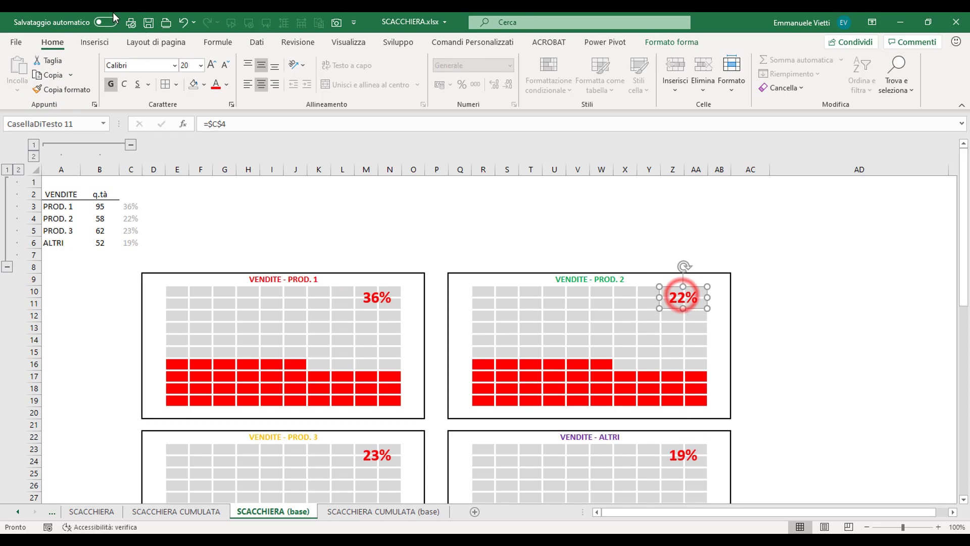
left_click(227, 85)
left_click(267, 216)
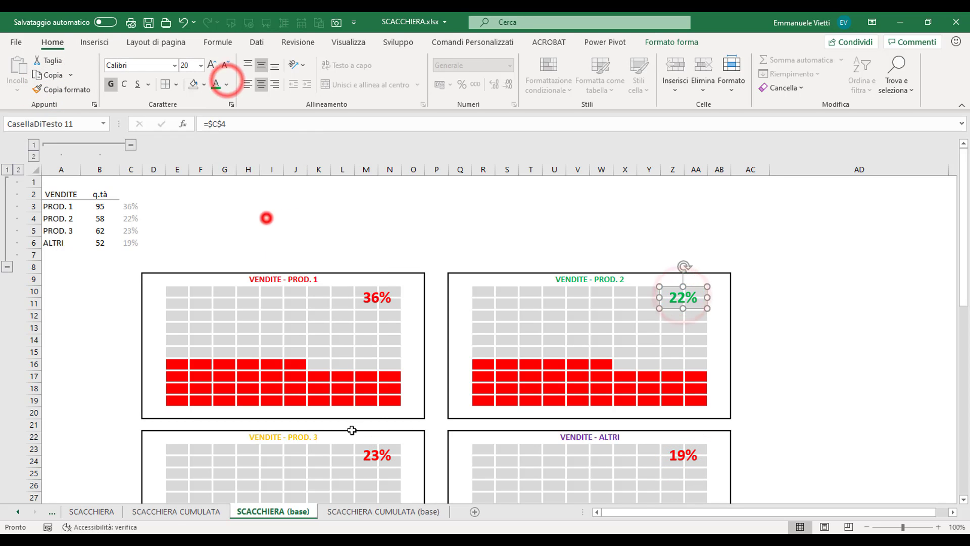
left_click(378, 455)
left_click(227, 85)
left_click(236, 217)
left_click(688, 456)
left_click(227, 84)
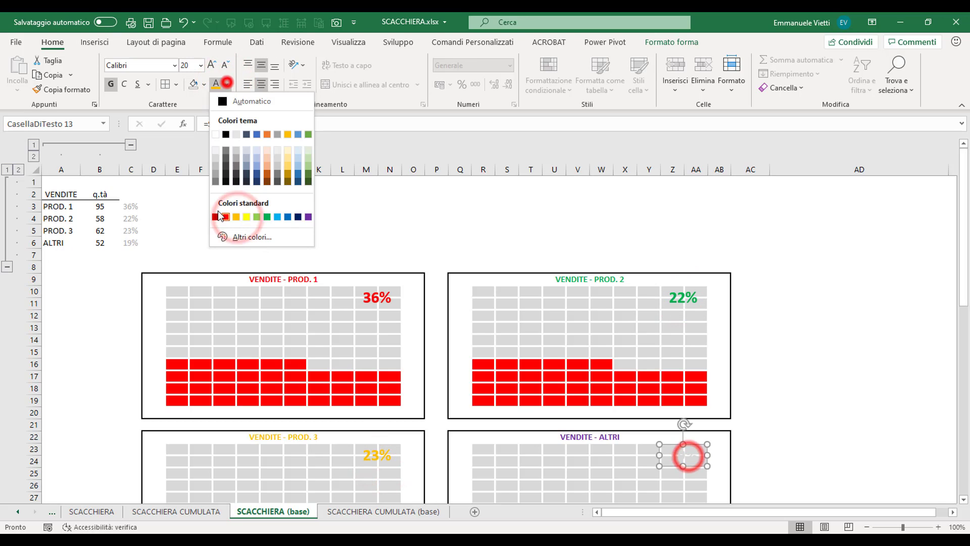
left_click(306, 217)
scroll(533, 214, "down", 1)
scroll(537, 213, "down", 1)
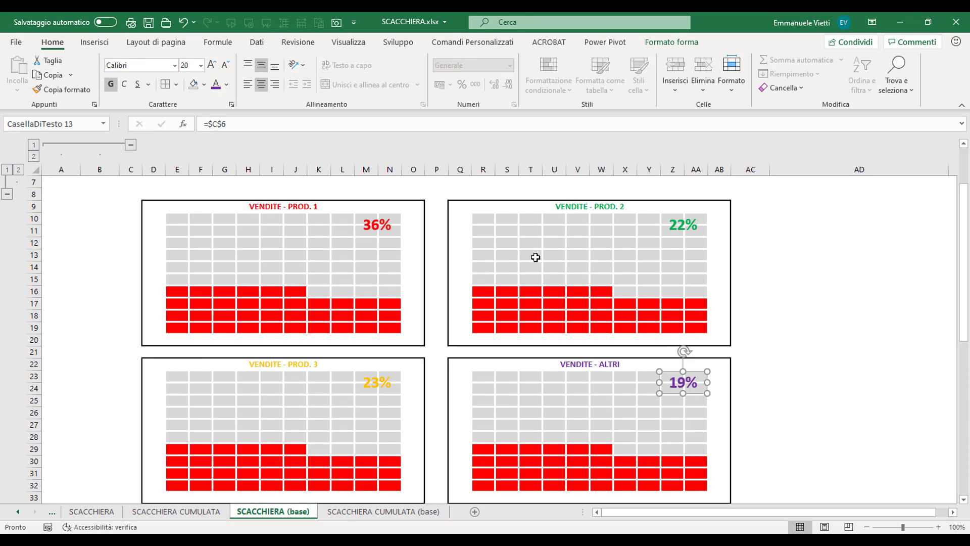
Step: Edit the conditional rule on R10:AA19 to compare against $C$4 instead of $C$3
left_click_drag(479, 219, 687, 327)
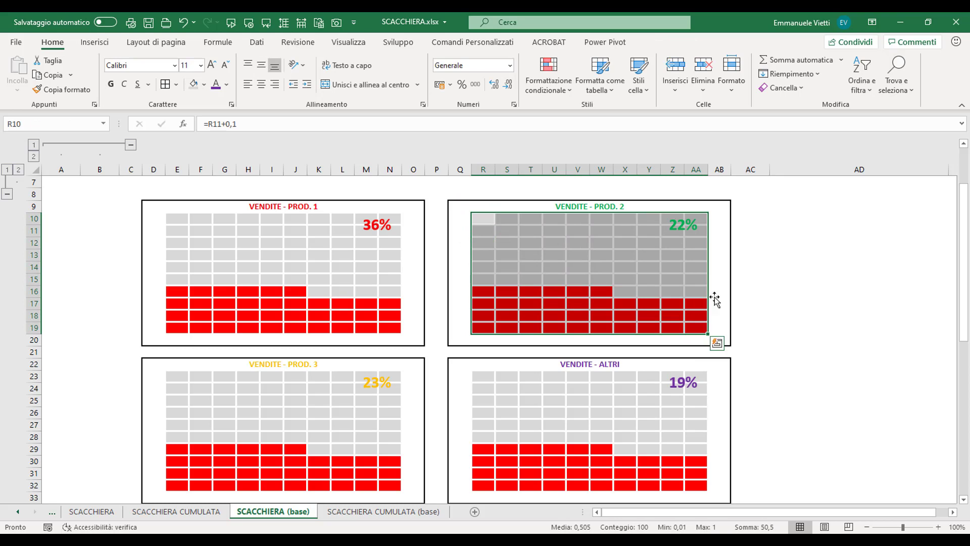
left_click(548, 86)
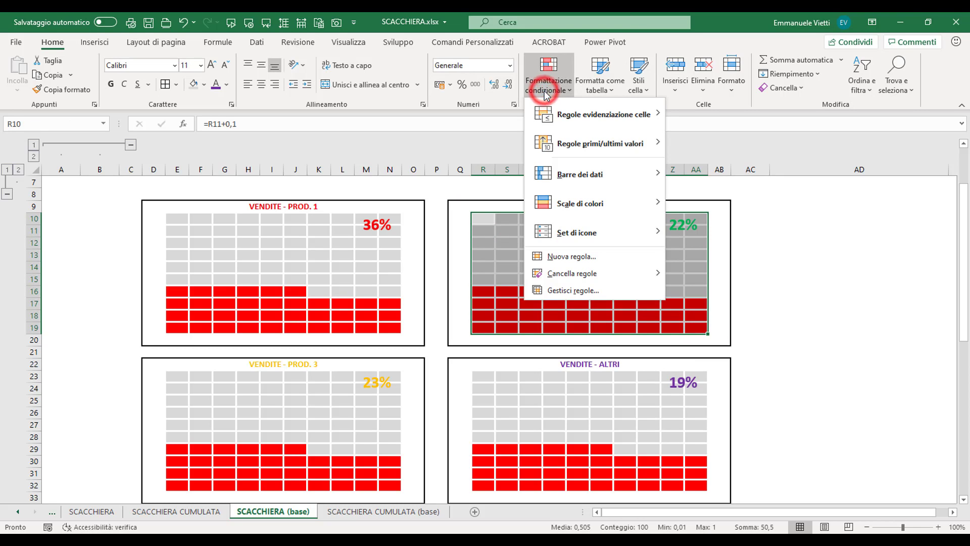
left_click(566, 291)
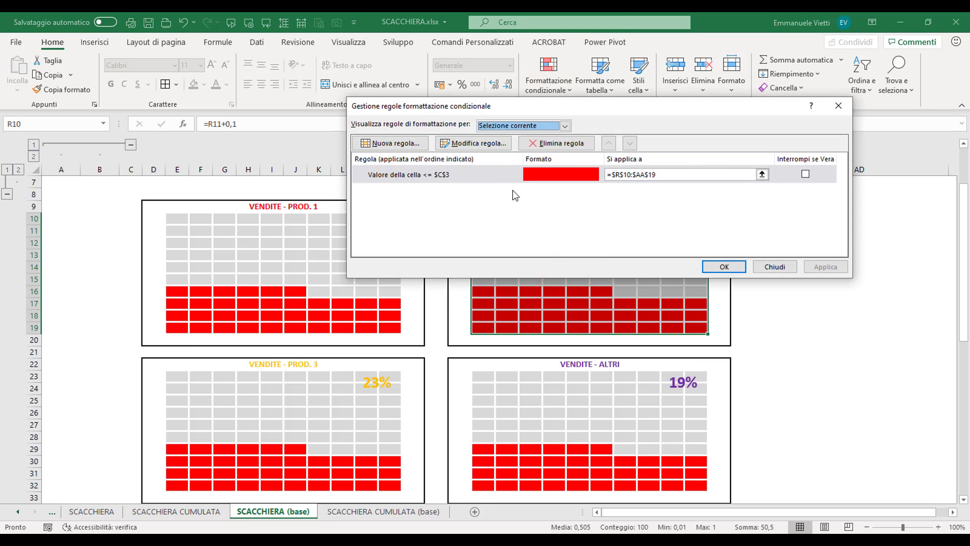
left_click(422, 176)
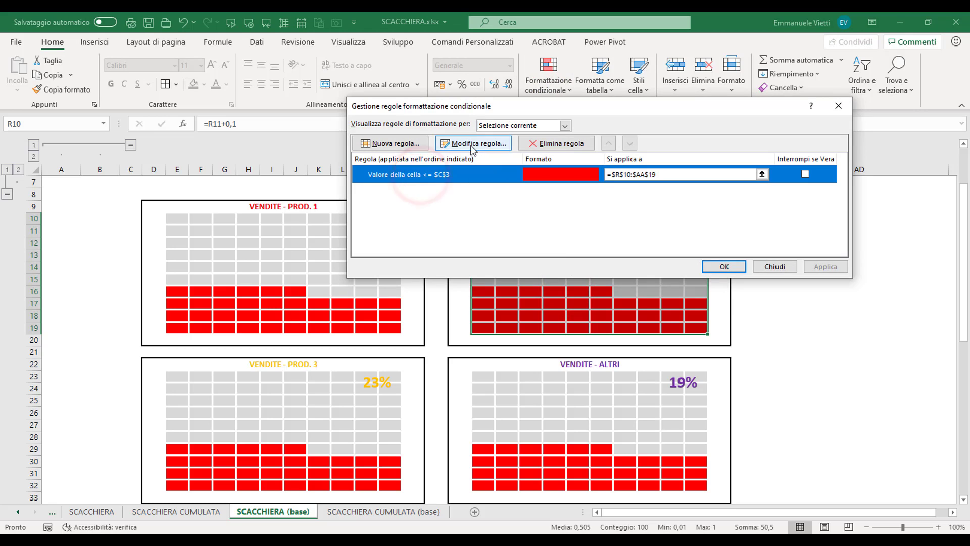
left_click(473, 143)
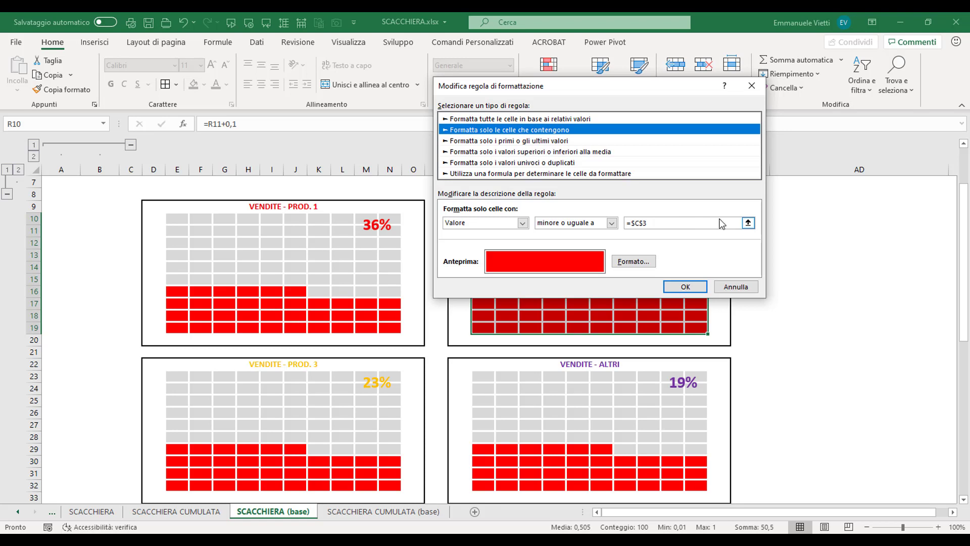
left_click(747, 223)
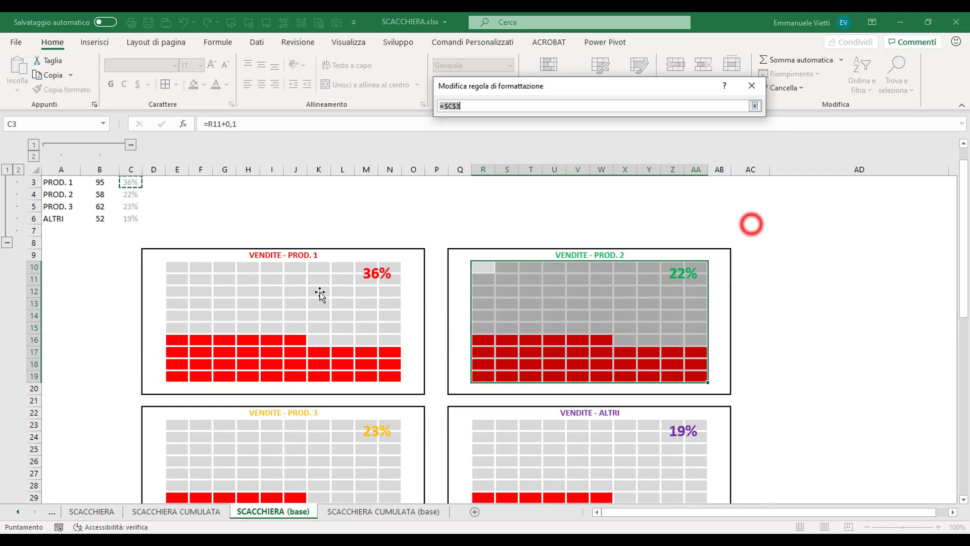
left_click(124, 194)
left_click(755, 106)
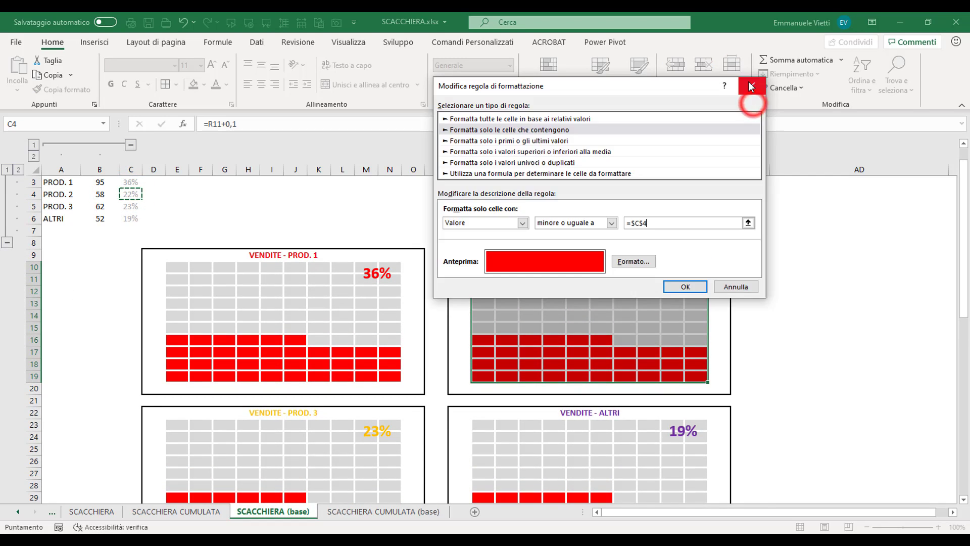
Step: Set the rule's font and fill to green and apply it
left_click(637, 260)
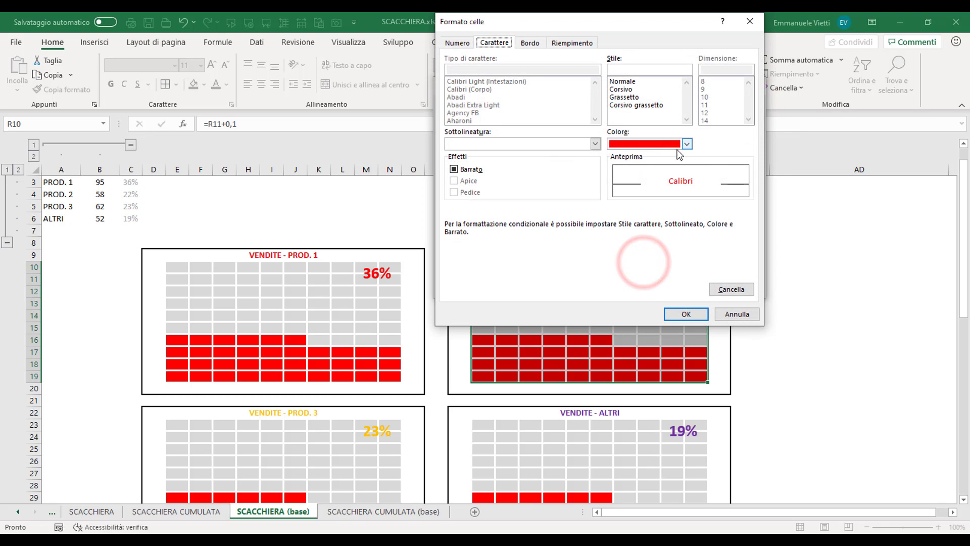
left_click(667, 144)
left_click(665, 275)
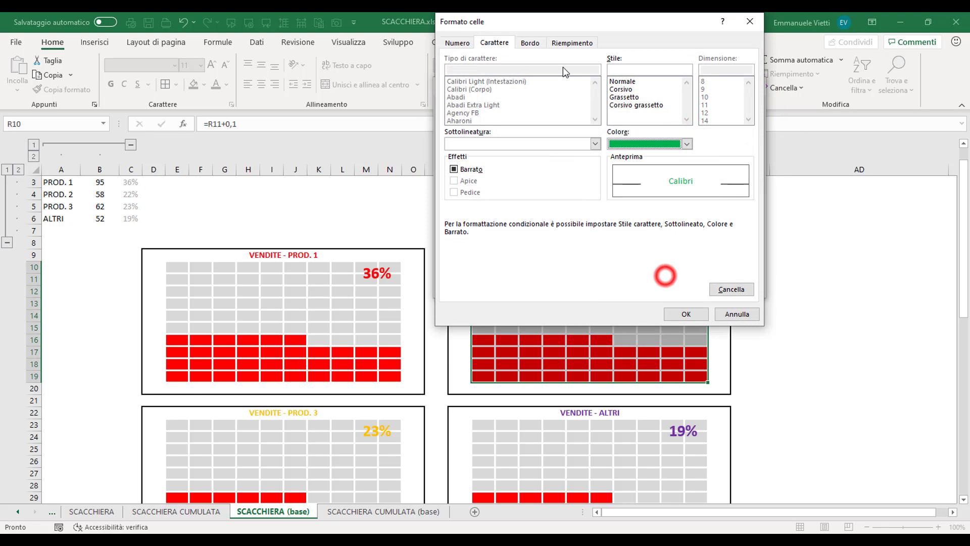
left_click(570, 43)
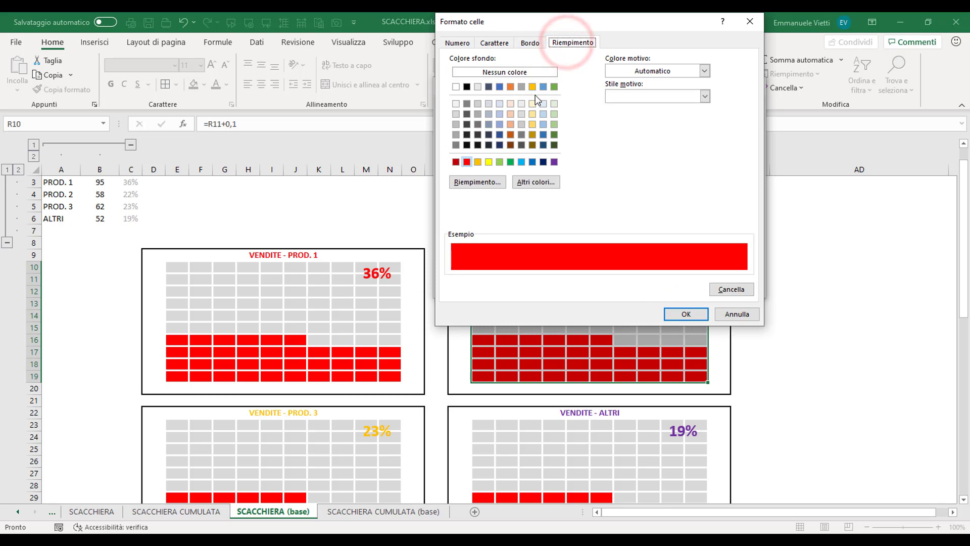
left_click(510, 163)
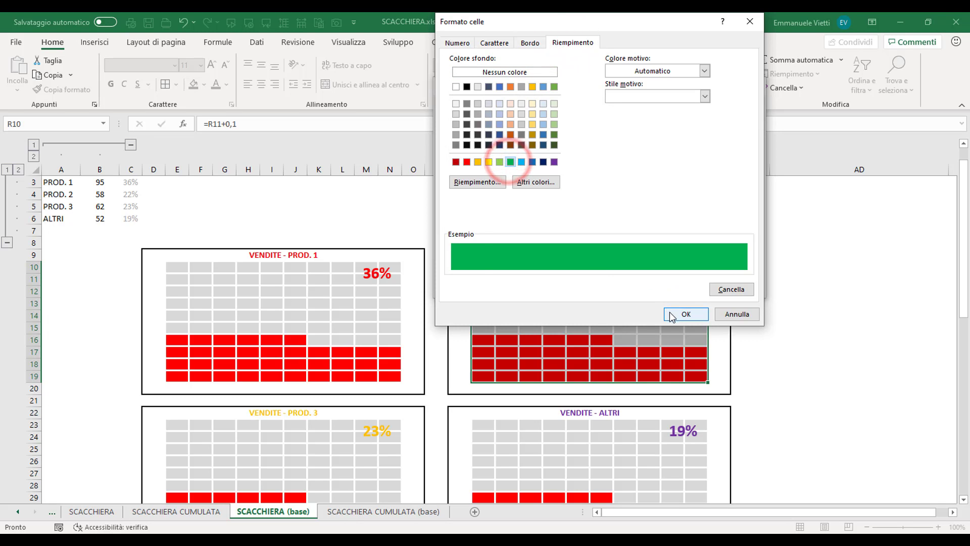
left_click(677, 314)
left_click(678, 286)
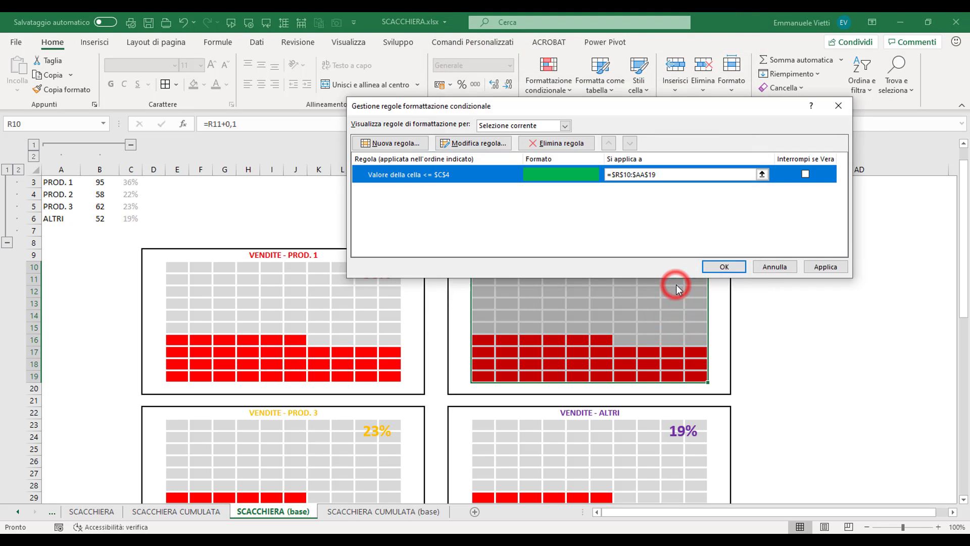
left_click(728, 265)
scroll(376, 252, "down", 2)
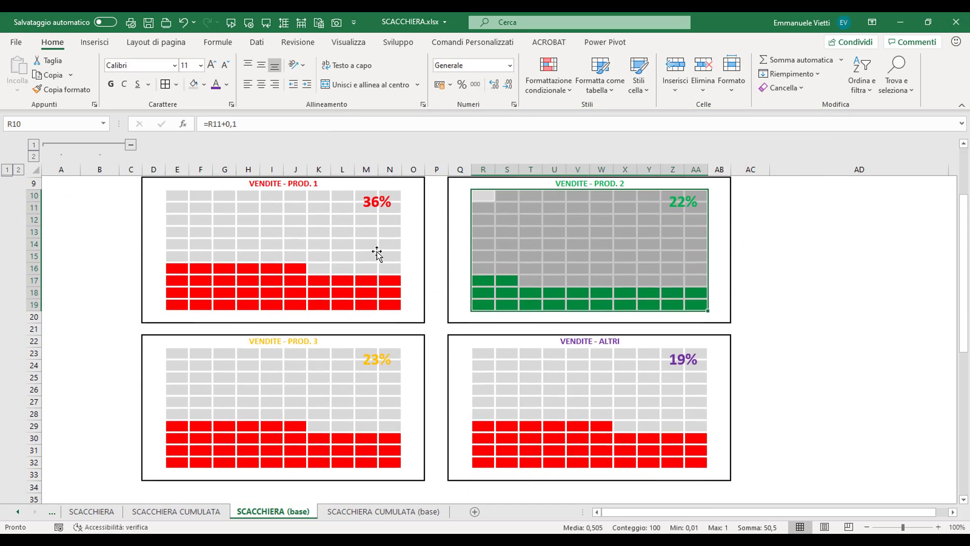
Step: Change the PROD. 3 grid's rule (E23:N32) to use =$C$5 with a yellow fill
left_click_drag(162, 341, 419, 462)
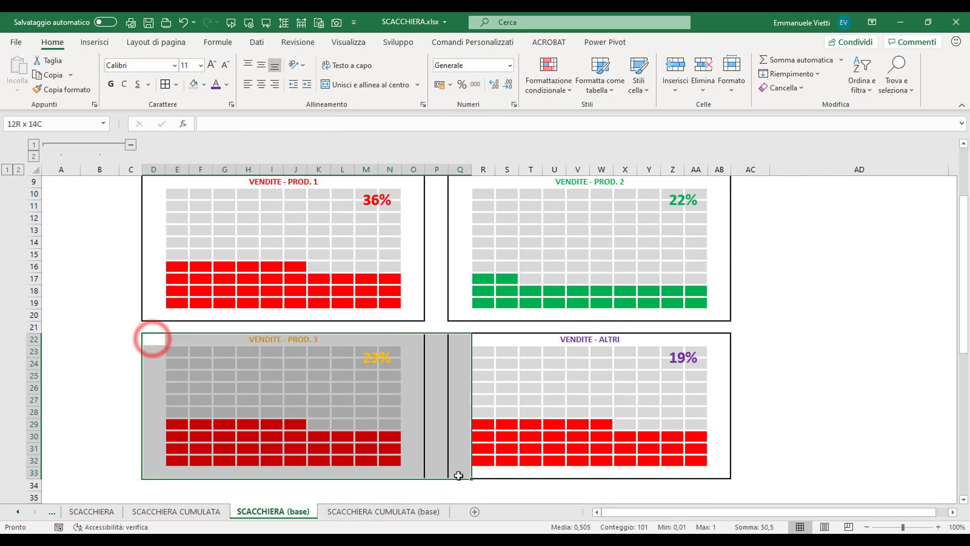
left_click_drag(174, 352, 389, 460)
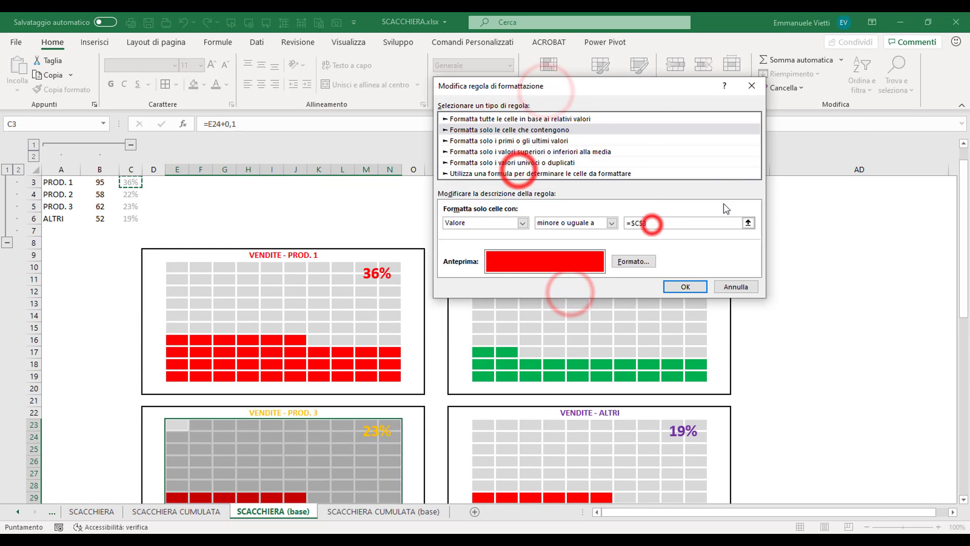
left_click(748, 222)
left_click(130, 206)
left_click(751, 101)
left_click(634, 261)
left_click(477, 162)
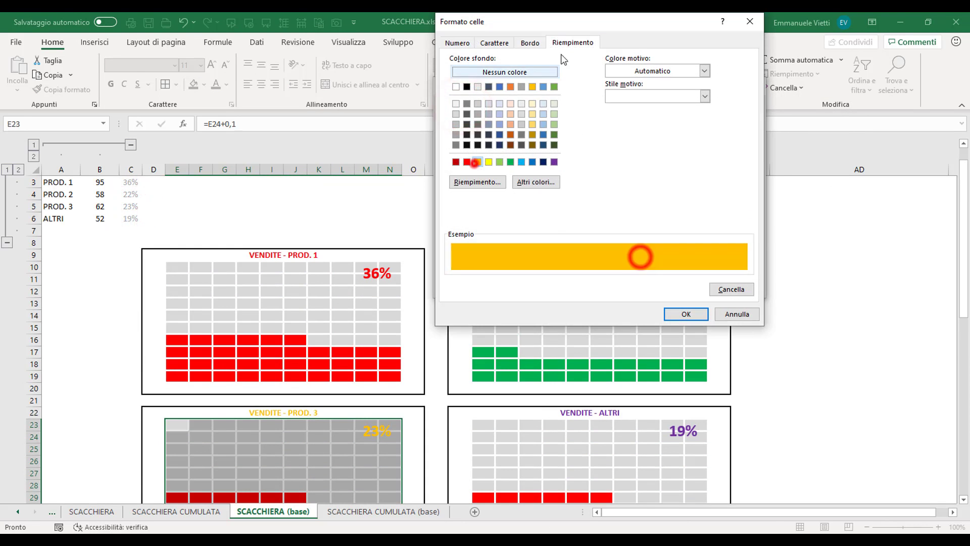
left_click(494, 42)
left_click(689, 141)
left_click(686, 314)
Step: Change the ALTRI grid's rule on R23:AA32 to compare against $C$6
left_click(689, 313)
scroll(657, 303, "down", 2)
left_click_drag(483, 352, 696, 461)
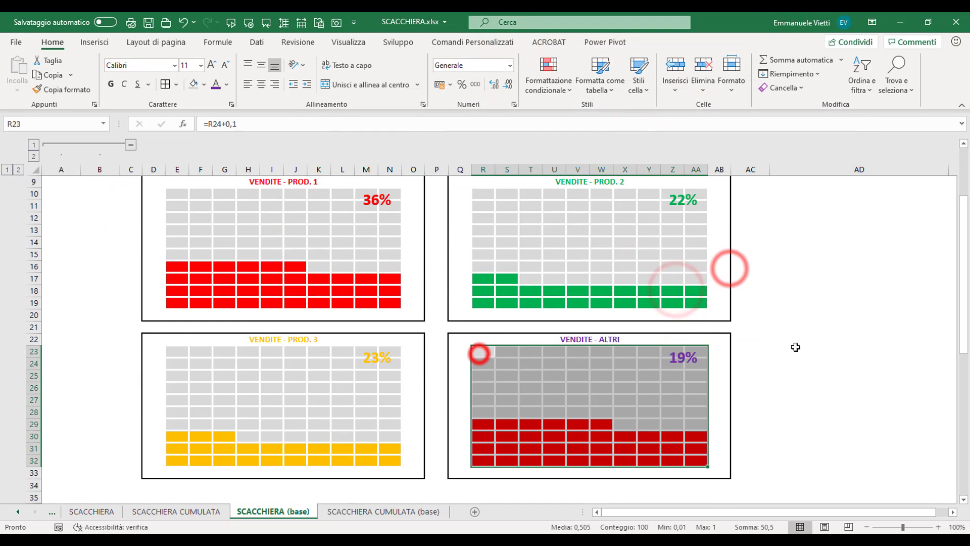
left_click(548, 74)
left_click(567, 412)
double_click(565, 283)
left_click(747, 223)
scroll(303, 253, "up", 2)
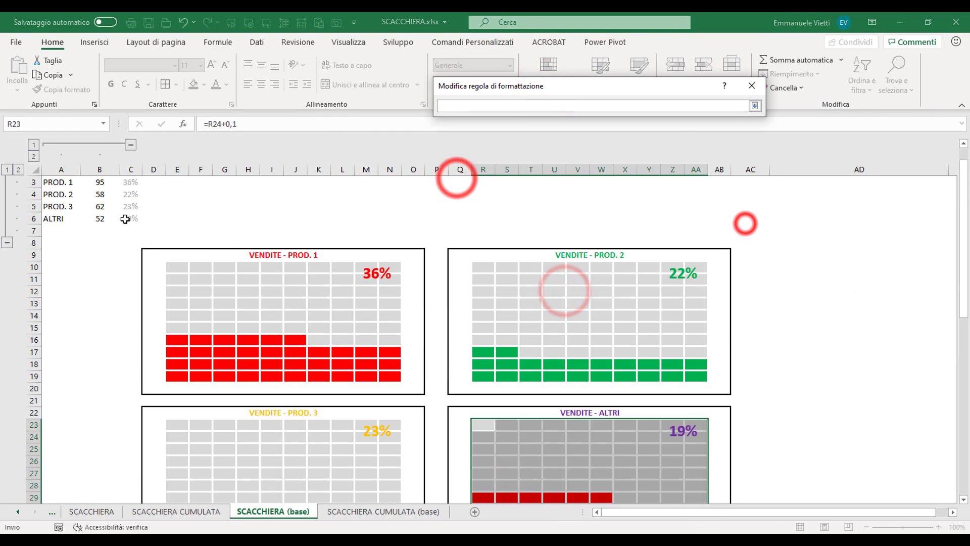
left_click(125, 218)
left_click(754, 105)
Step: Give the ALTRI rule a purple fill and apply it
left_click(635, 261)
left_click(689, 260)
left_click(572, 43)
left_click(554, 162)
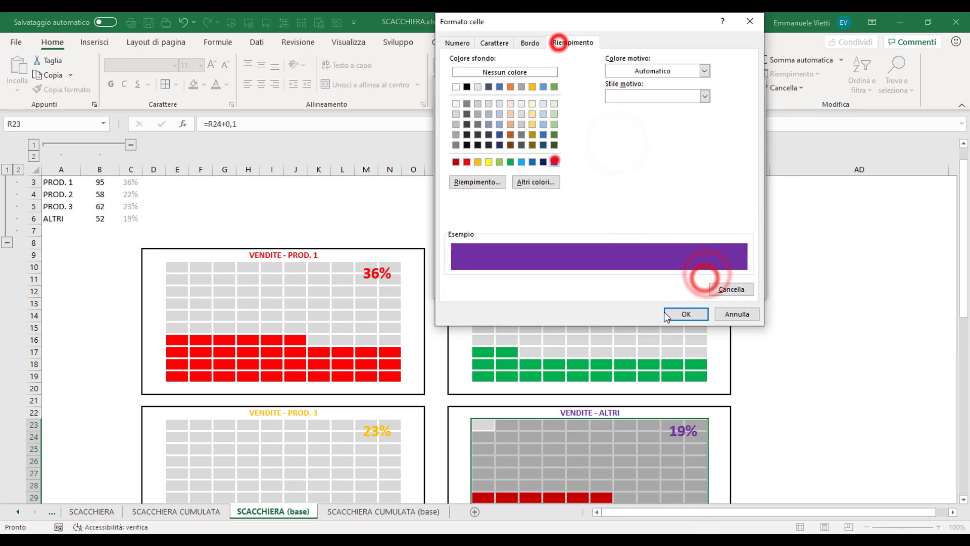
left_click(664, 314)
left_click(768, 264)
scroll(406, 243, "down", 1)
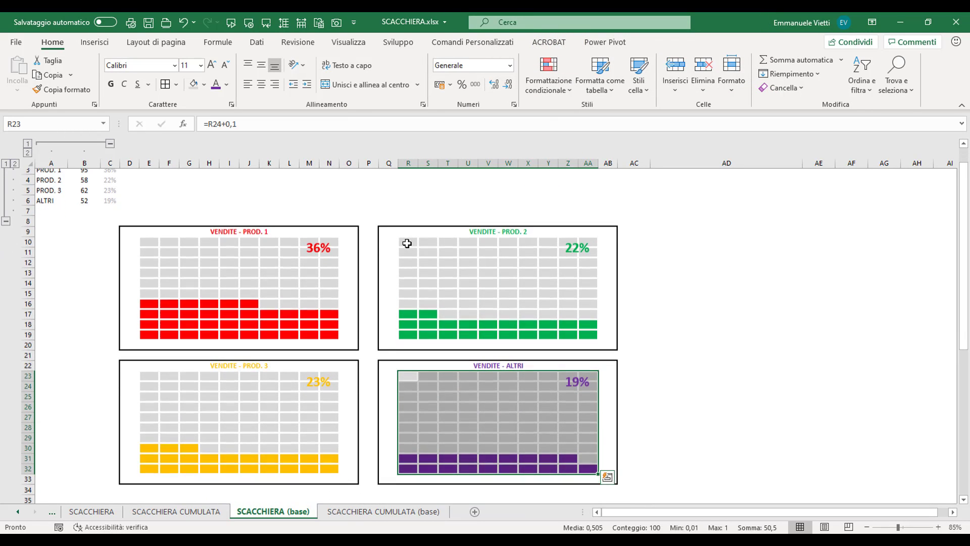
scroll(407, 243, "down", 1)
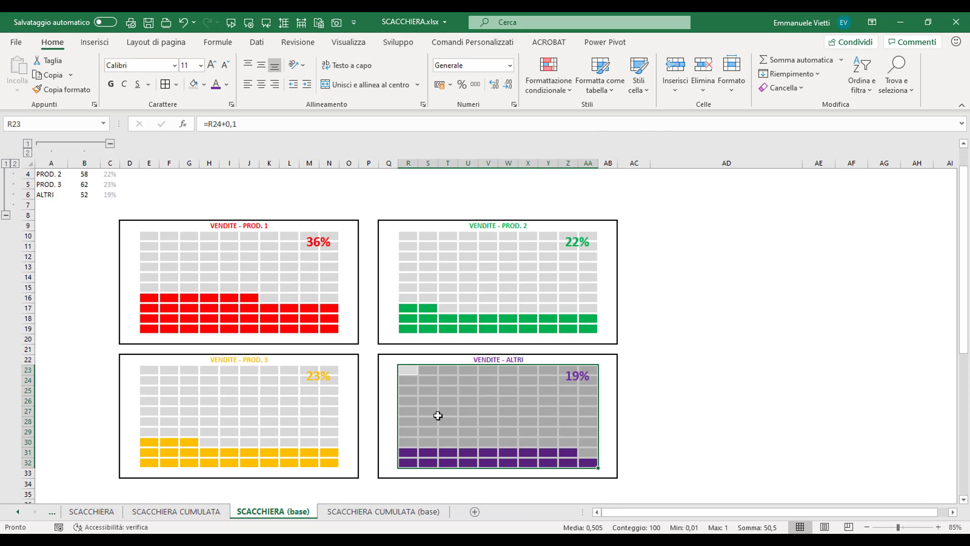
left_click(69, 184)
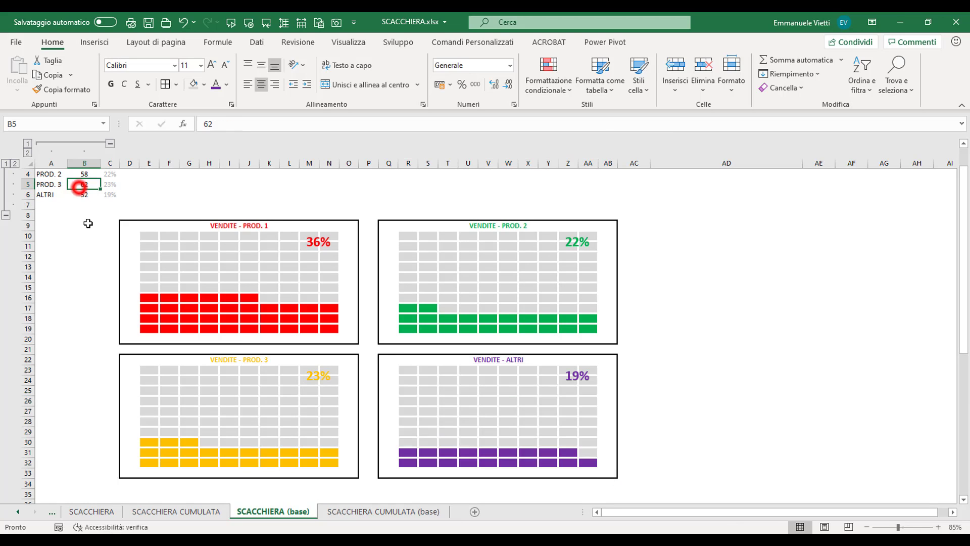
type("125")
key("Return")
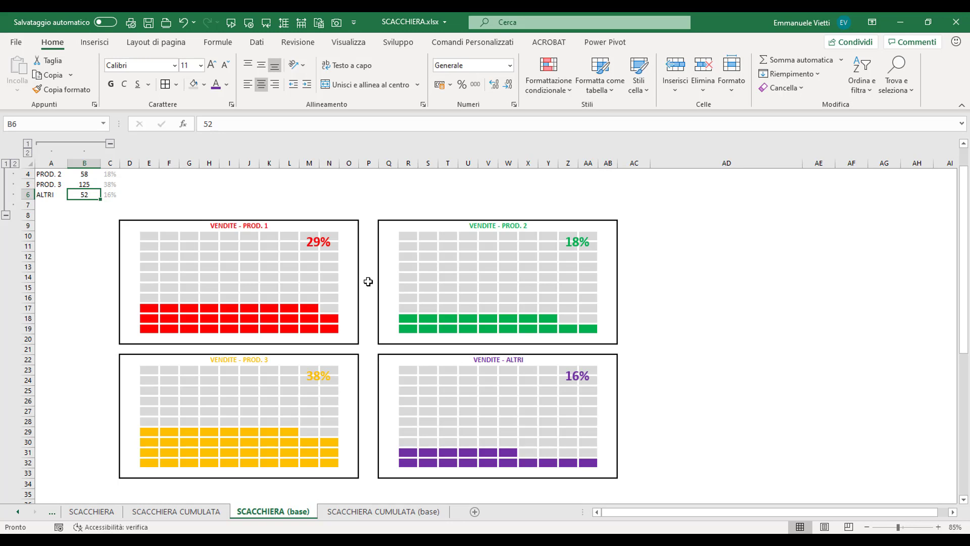
left_click(235, 254)
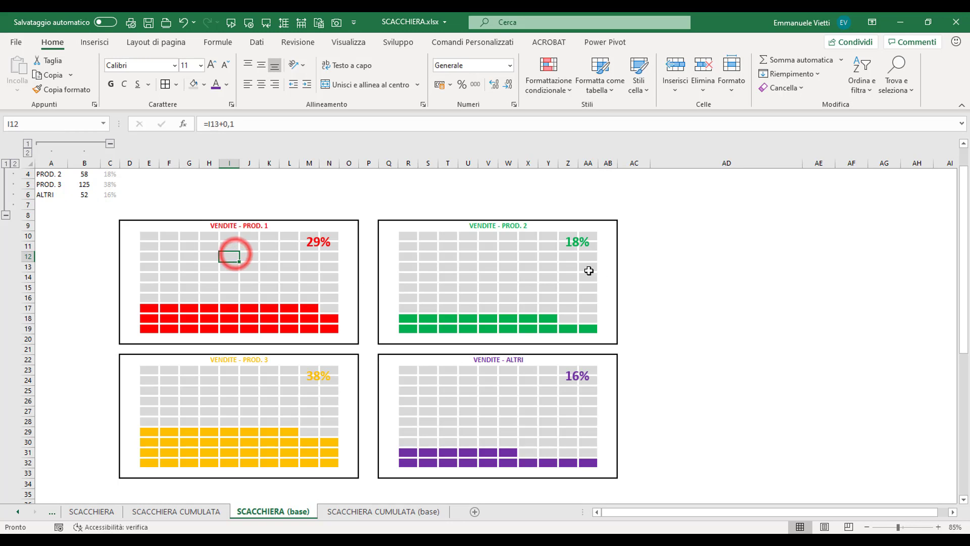
left_click(525, 274)
left_click(232, 400)
left_click(505, 401)
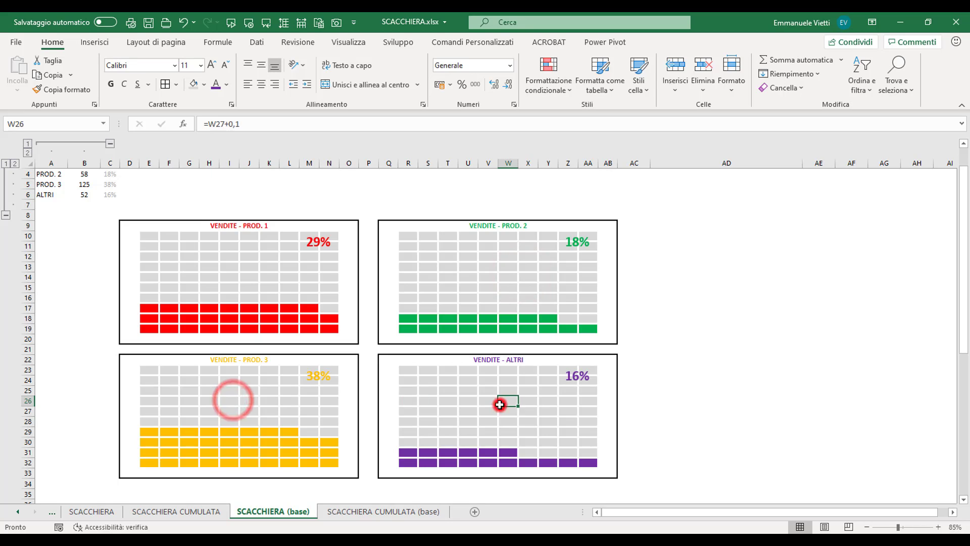
key("ctrl+[")
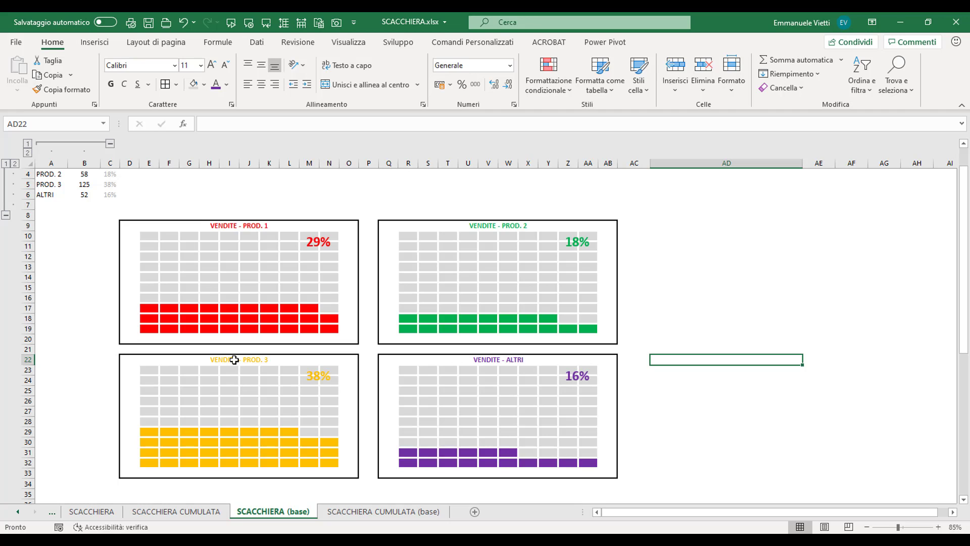
scroll(239, 356, "up", 1)
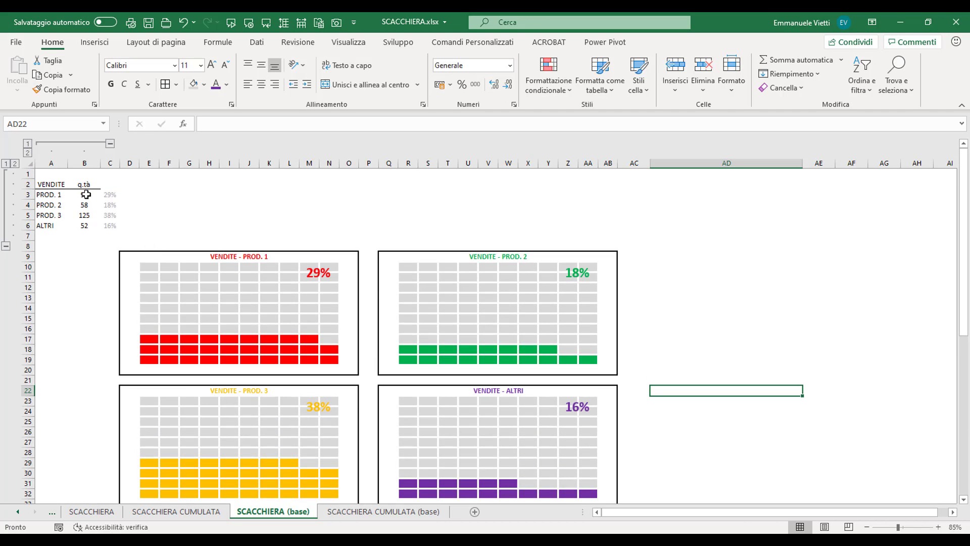
Step: Unlock the quantity cells B3:B6 by clearing Bloccata in Formato celle > Protezione
left_click_drag(86, 194, 84, 225)
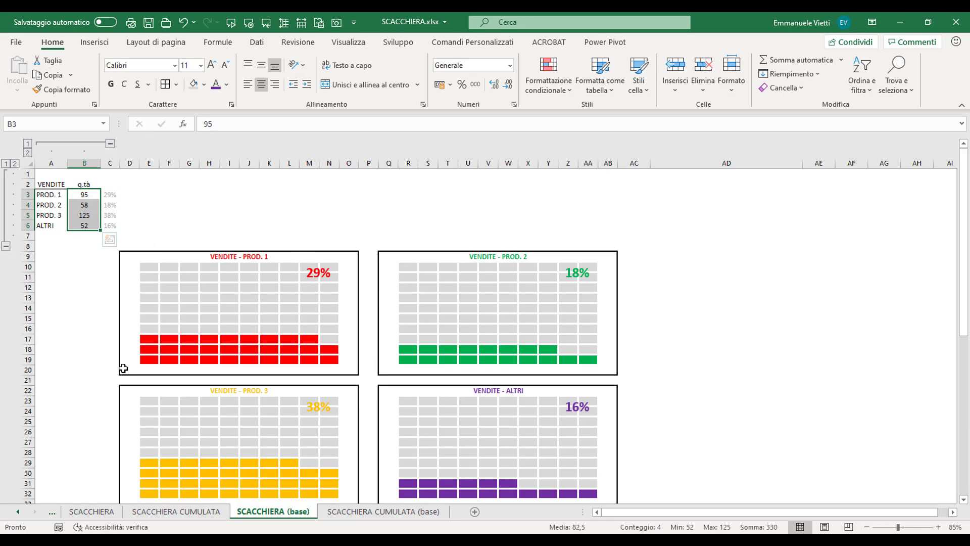
right_click(83, 212)
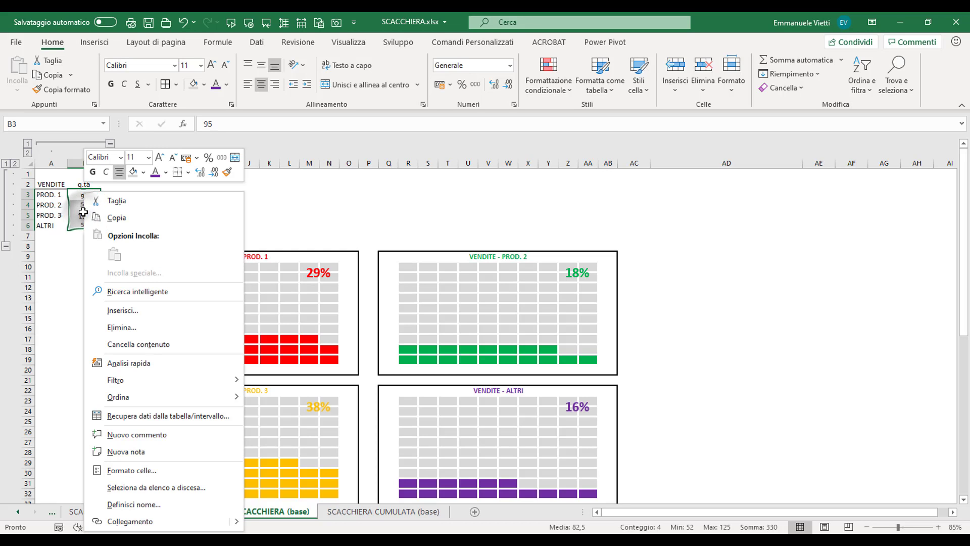
left_click(121, 472)
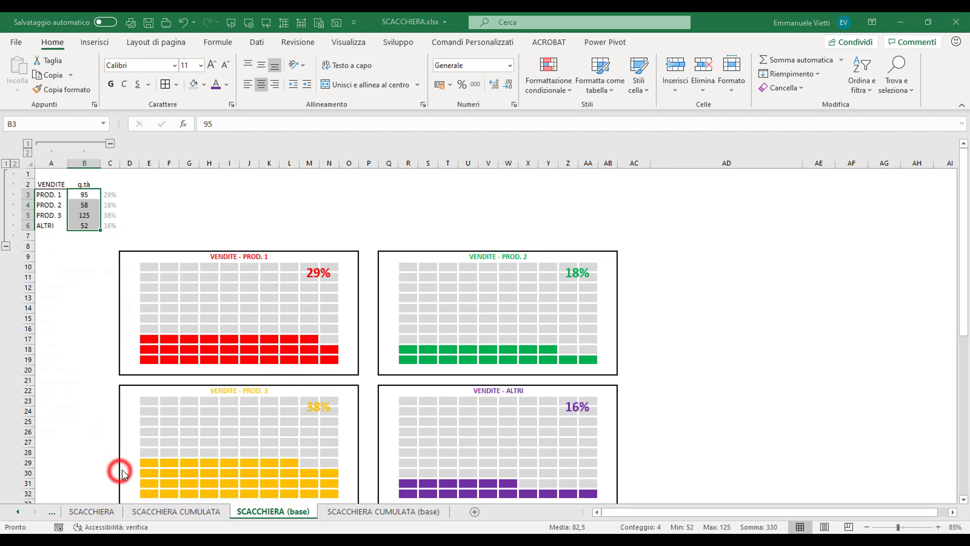
left_click(253, 268)
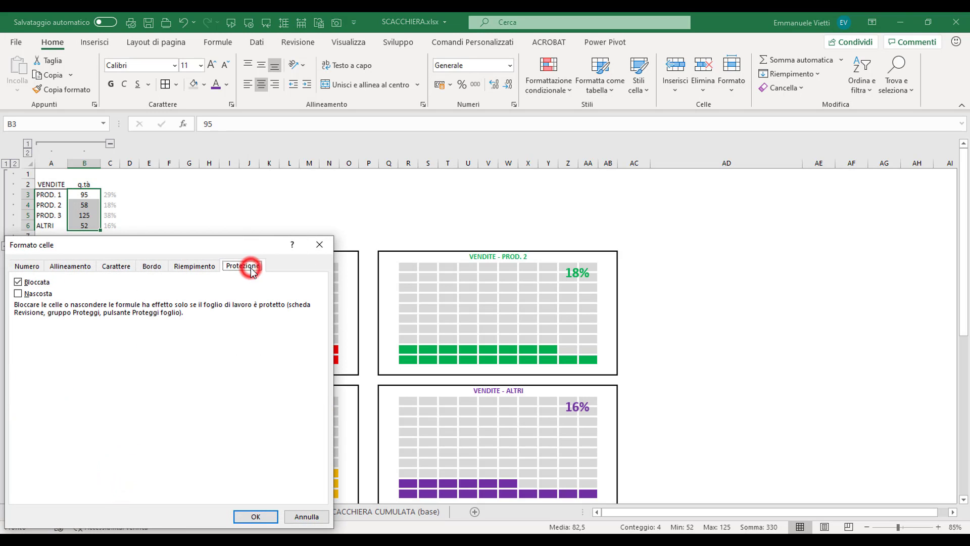
left_click(17, 282)
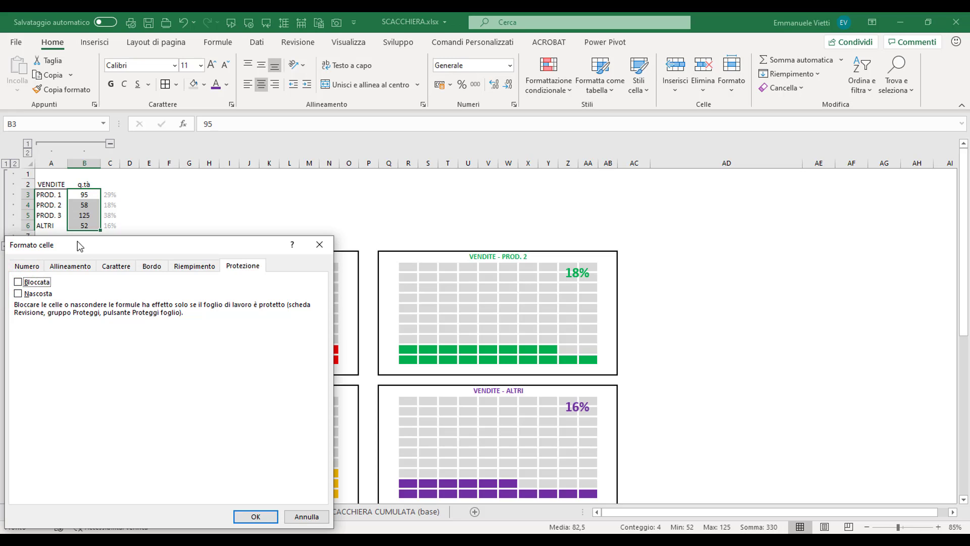
left_click(247, 517)
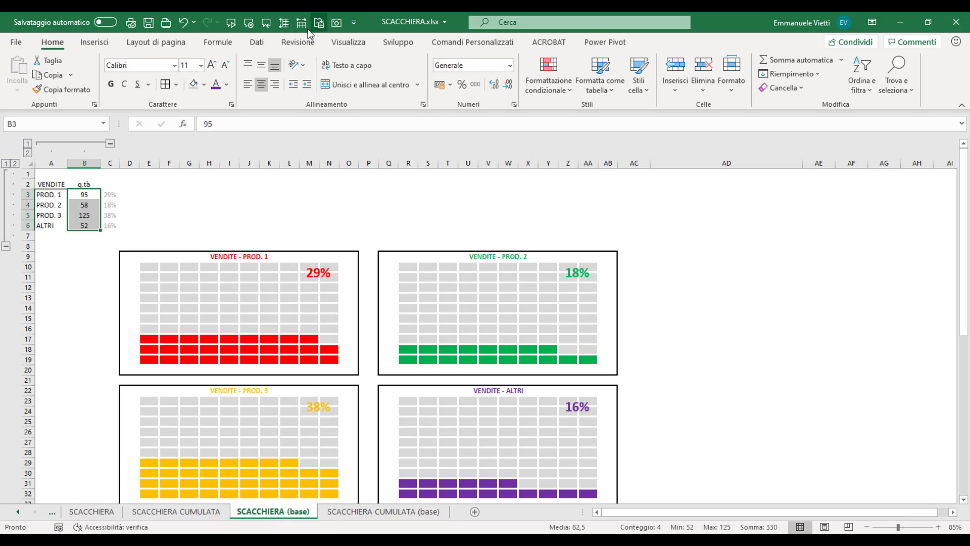
Step: Protect the SCACCHIERA (base) sheet with Revisione > Proteggi foglio
left_click(296, 44)
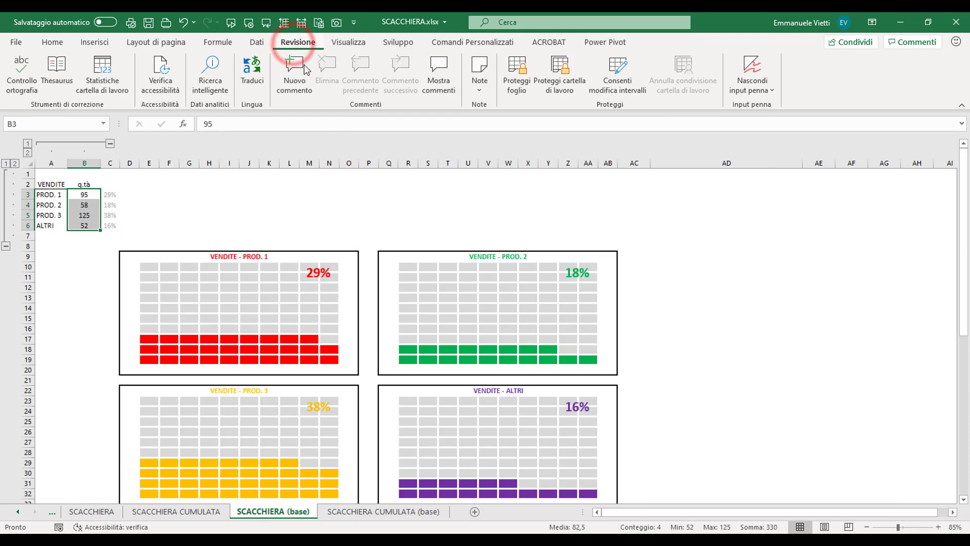
left_click(512, 90)
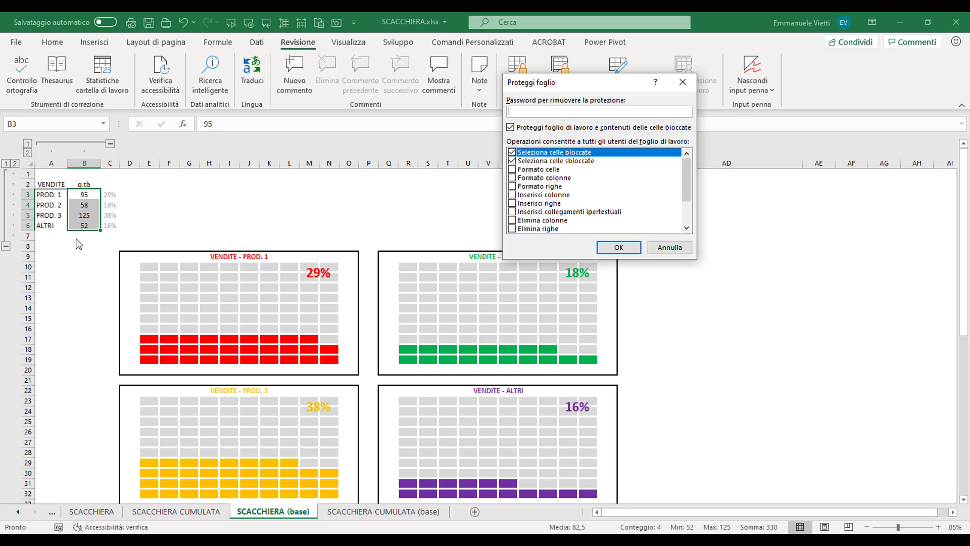
left_click(609, 247)
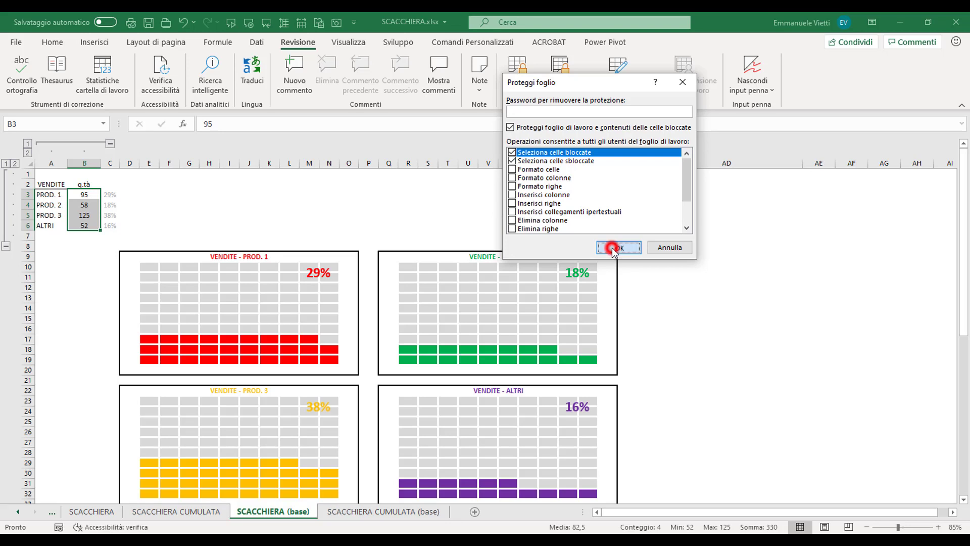
Step: Change the PROD. 2 quantity in B4 to 158
left_click(81, 204)
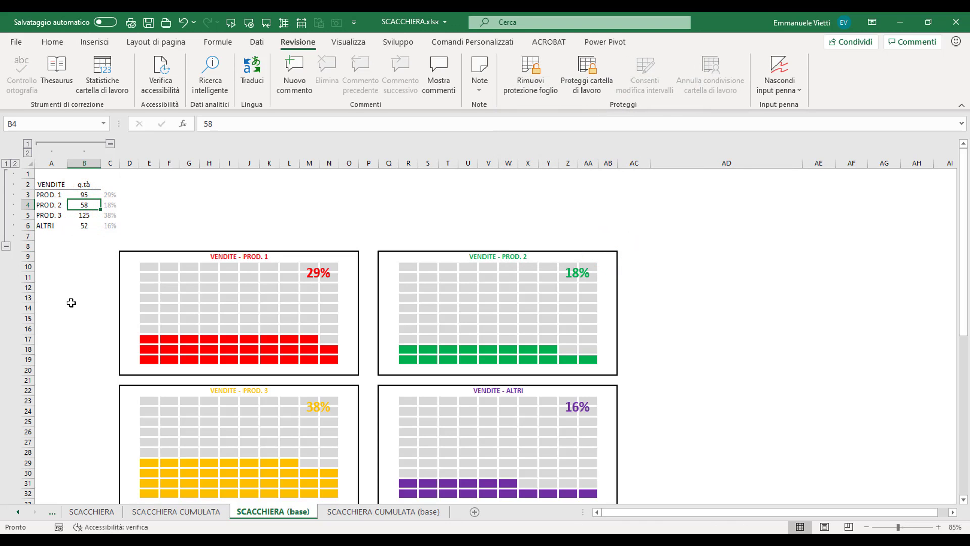
type("158")
key("Return")
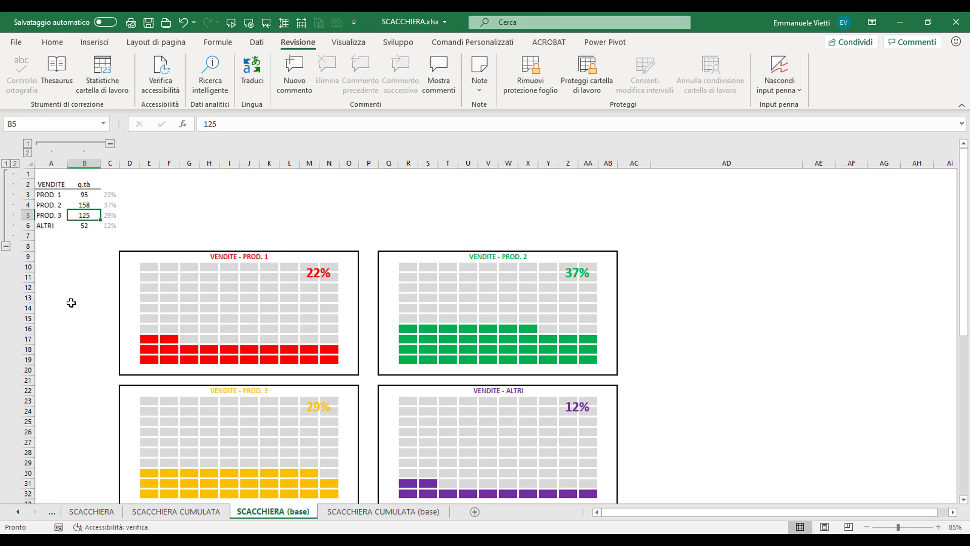
Step: Confirm the PROD. 1 chart cells are locked, then view the SCACCHIERA CUMULATA sheet
left_click(206, 299)
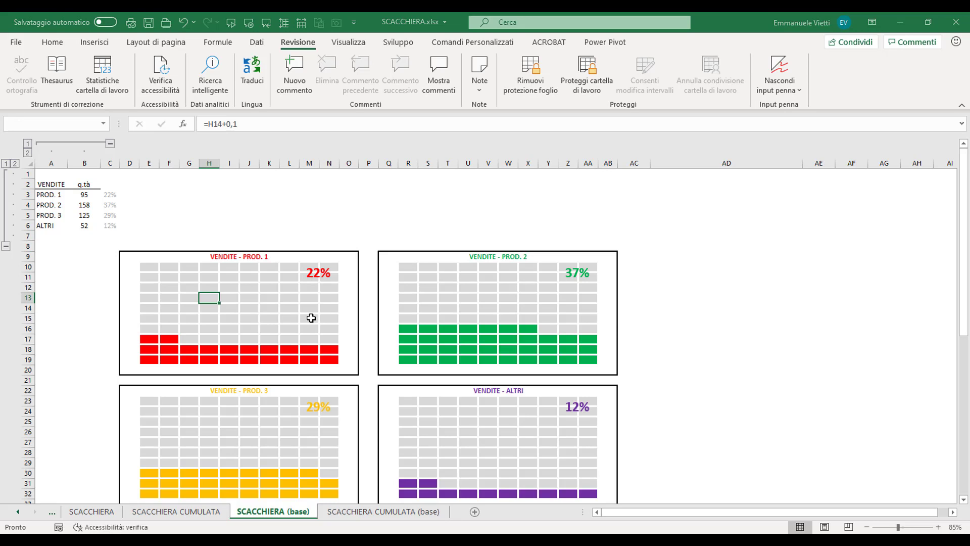
key("Delete")
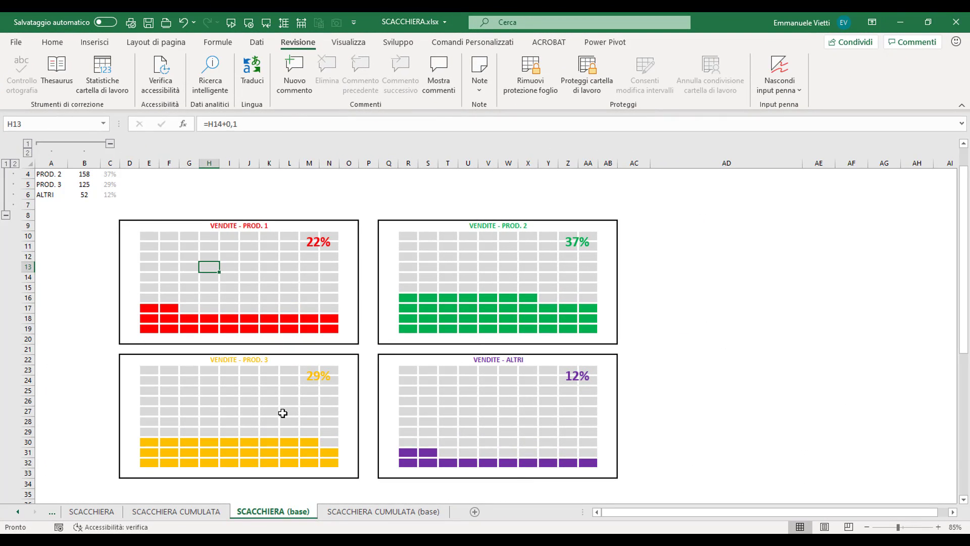
left_click(178, 510)
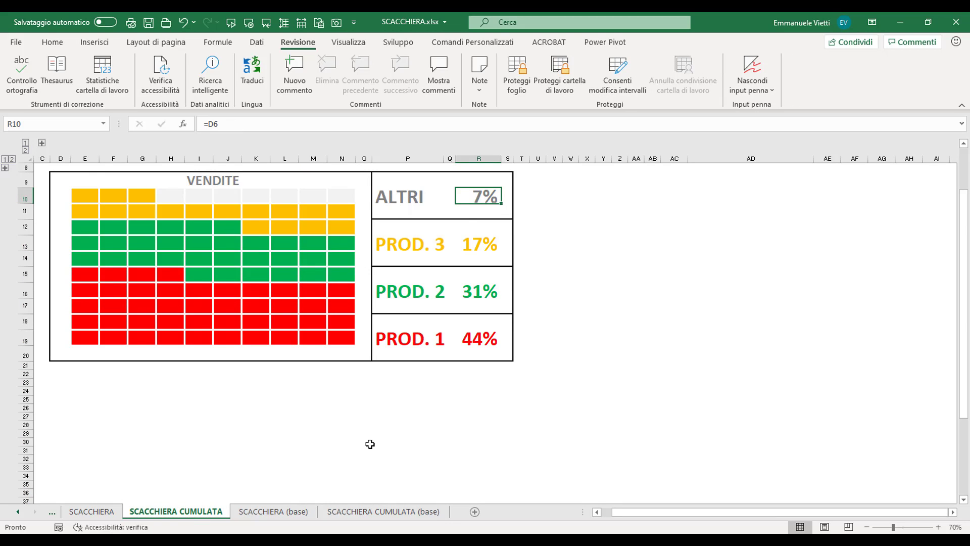
Step: On SCACCHIERA CUMULATA (base), give the grey chart range a thick outside border
left_click(405, 512)
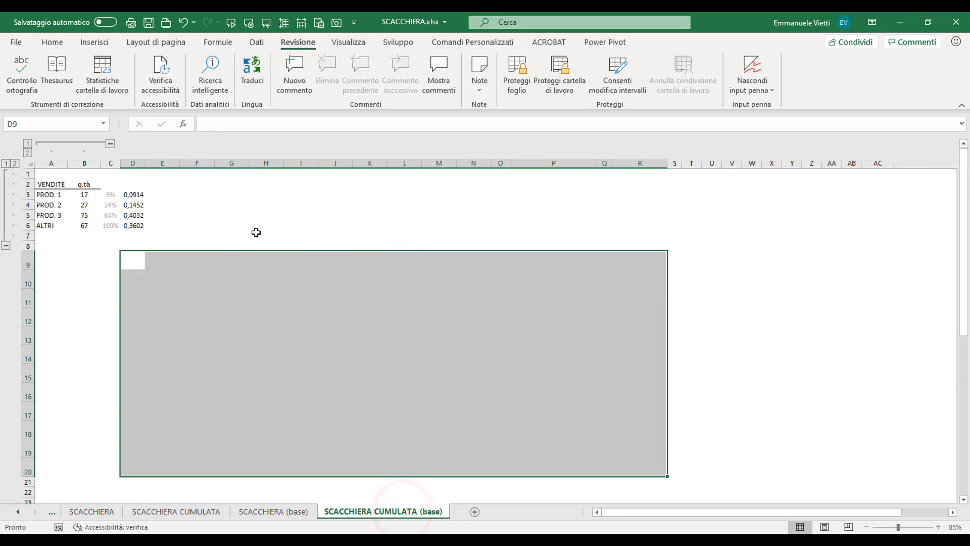
left_click(52, 42)
left_click(176, 84)
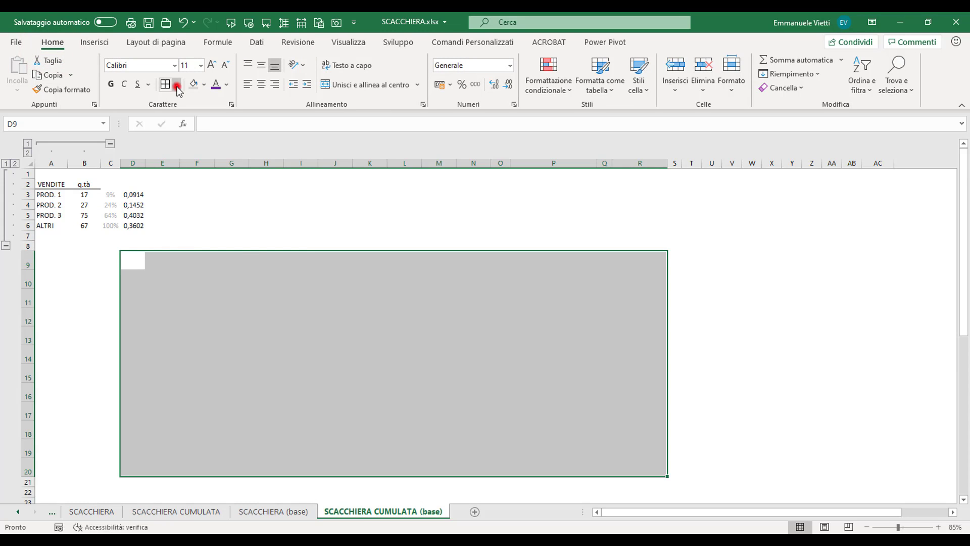
left_click(201, 240)
left_click(242, 341)
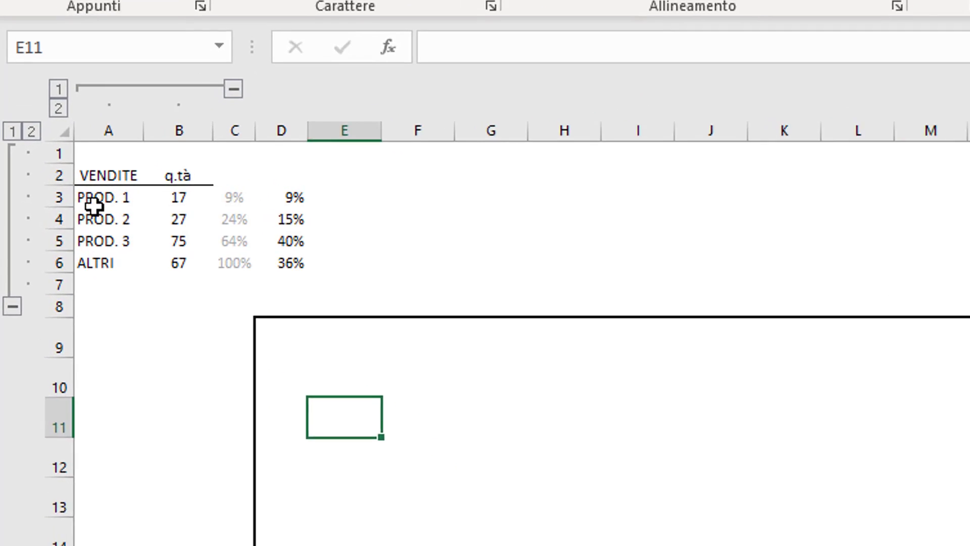
Step: Review the product names, quantities and the D3 percentage formula without changing them
left_click_drag(65, 180, 63, 230)
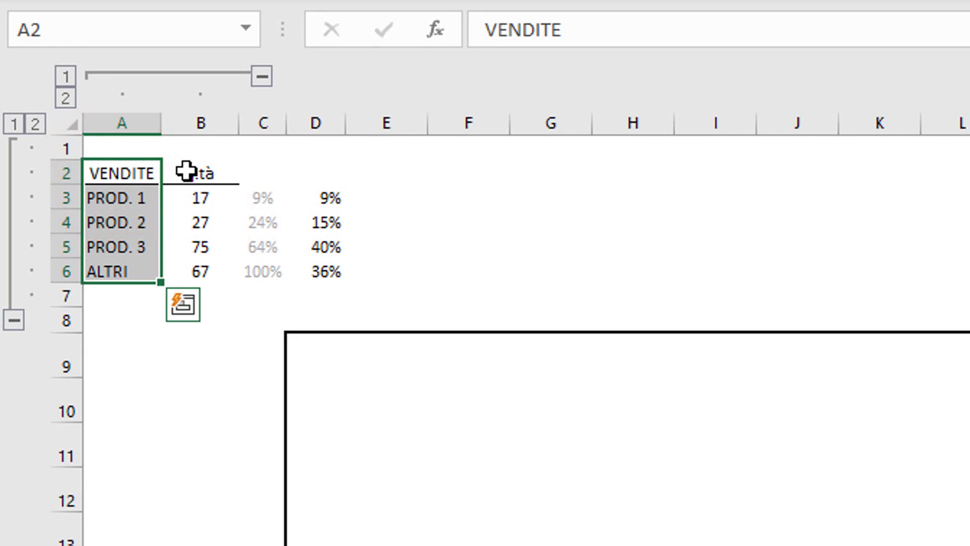
mouse_move(188, 171)
left_mouse_down()
mouse_move(184, 276)
mouse_move(186, 265)
left_mouse_up()
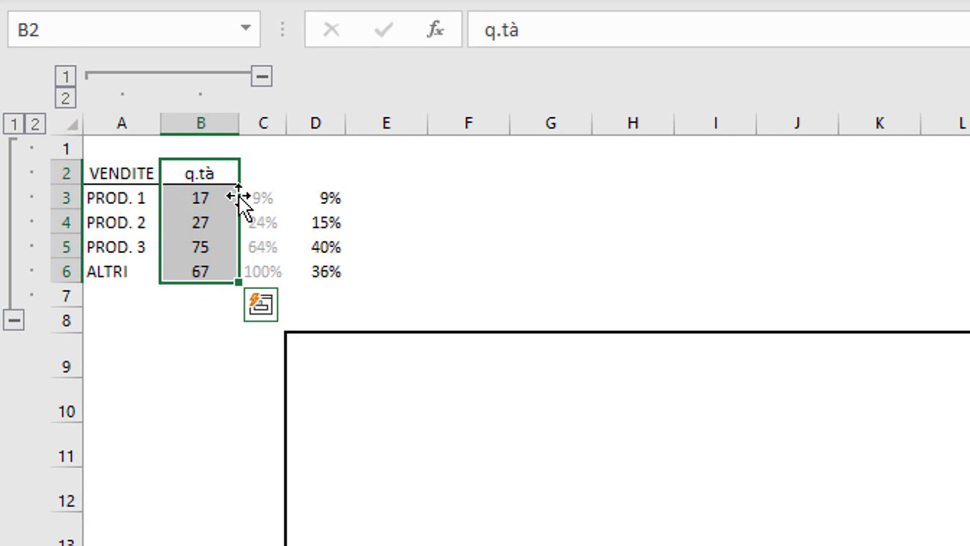
left_click(329, 197)
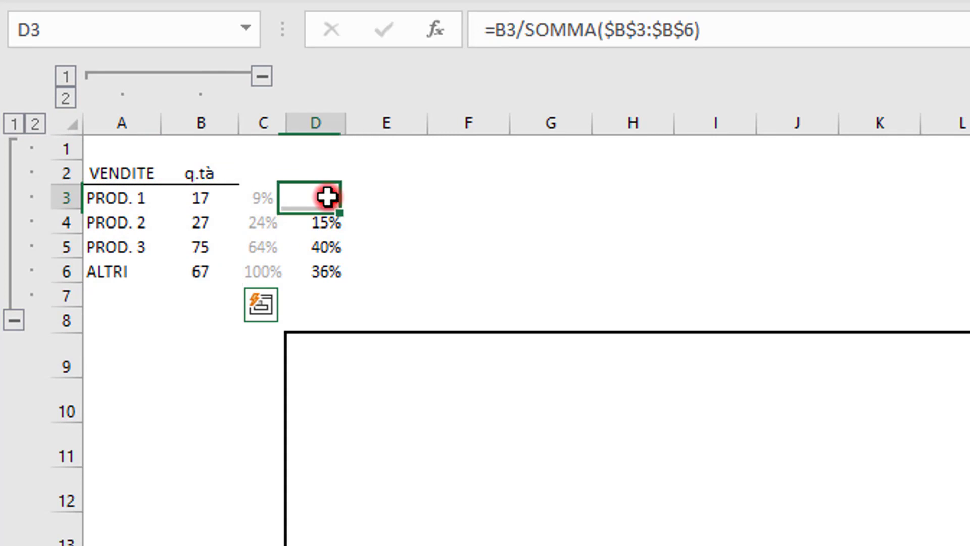
double_click(326, 197)
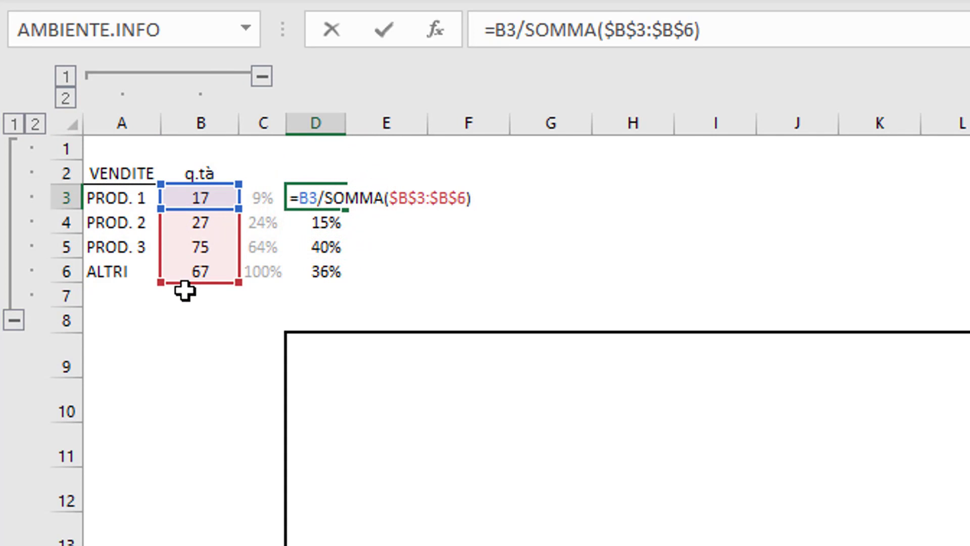
key("Escape")
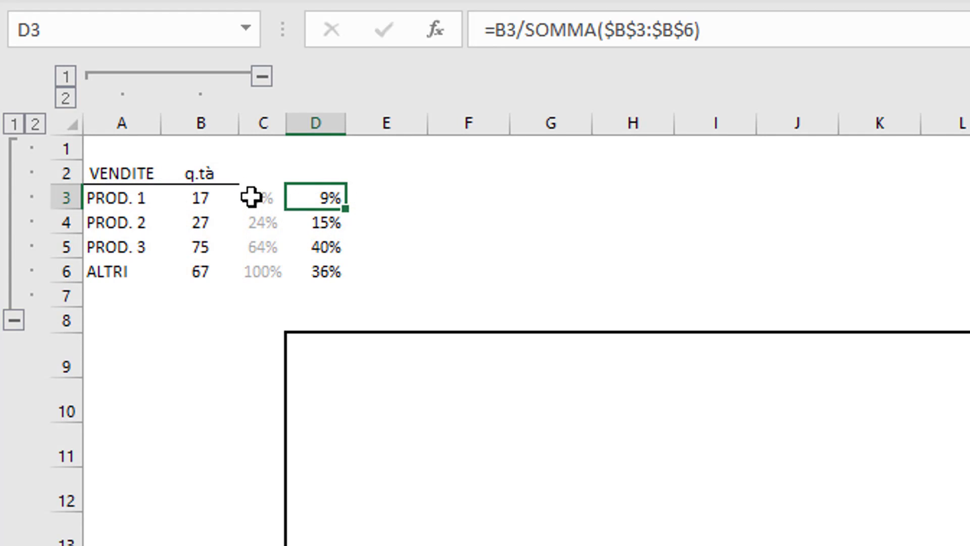
Step: Edit the C3 cumulative ARROTONDA formula and fill it down to C6 (24%, 59%, 87%, 100%)
left_click(253, 196)
double_click(253, 197)
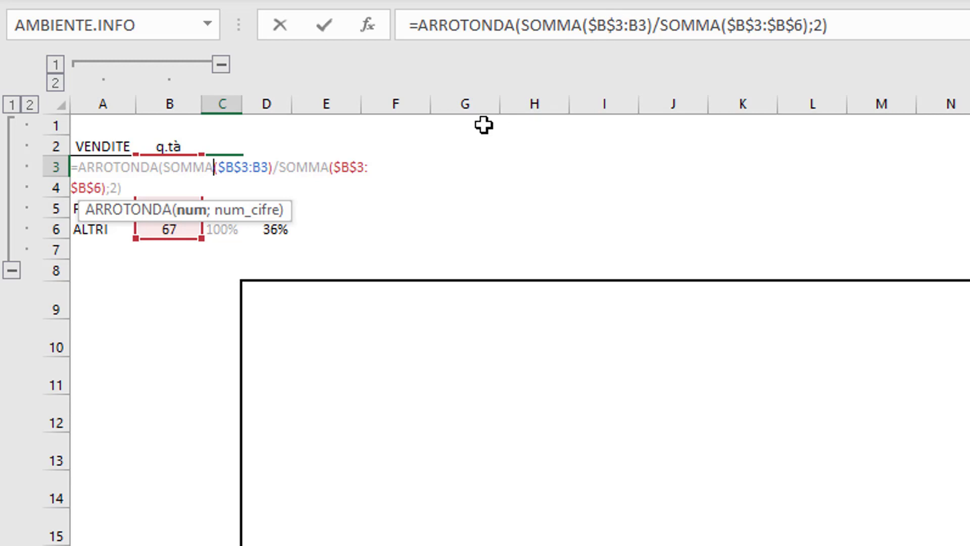
key("ctrl+Return")
left_click_drag(242, 176, 240, 238)
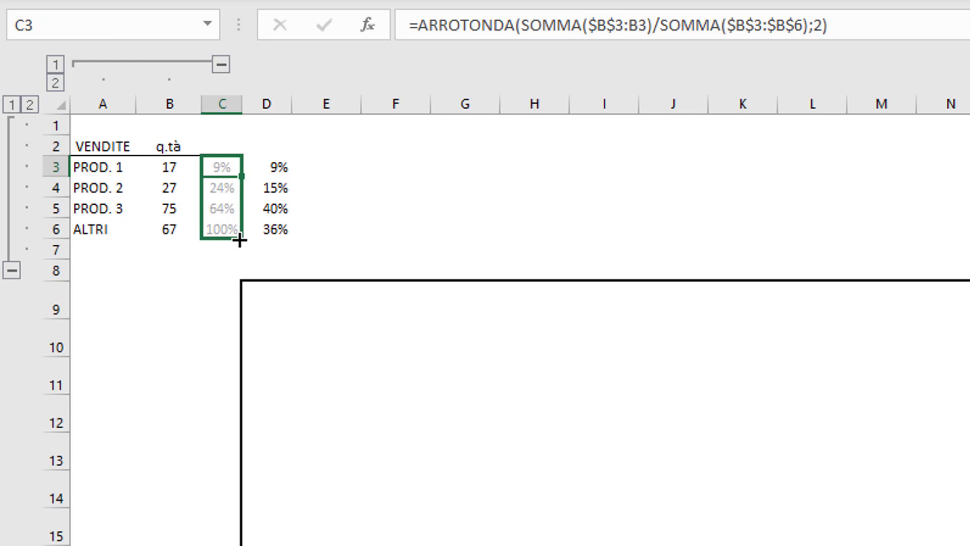
double_click(223, 229)
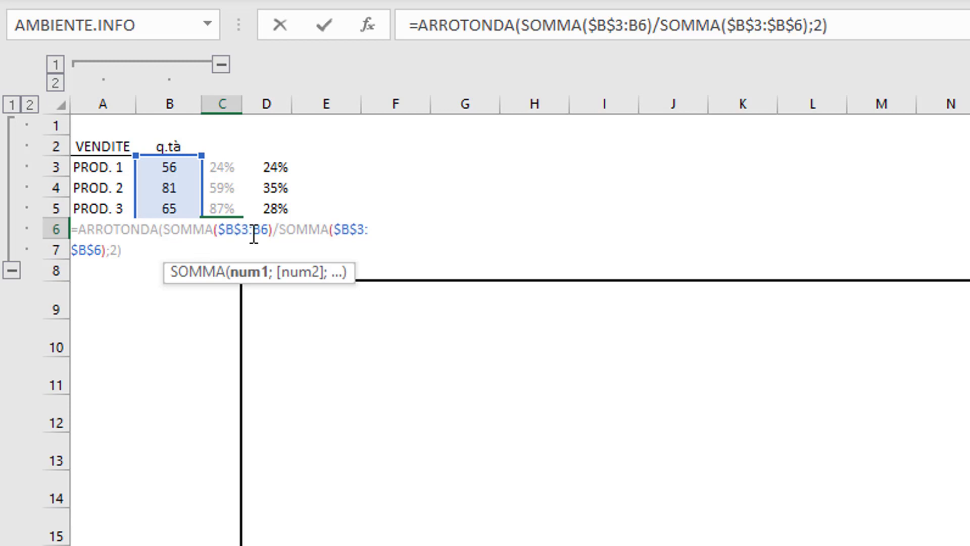
key("ctrl+Return")
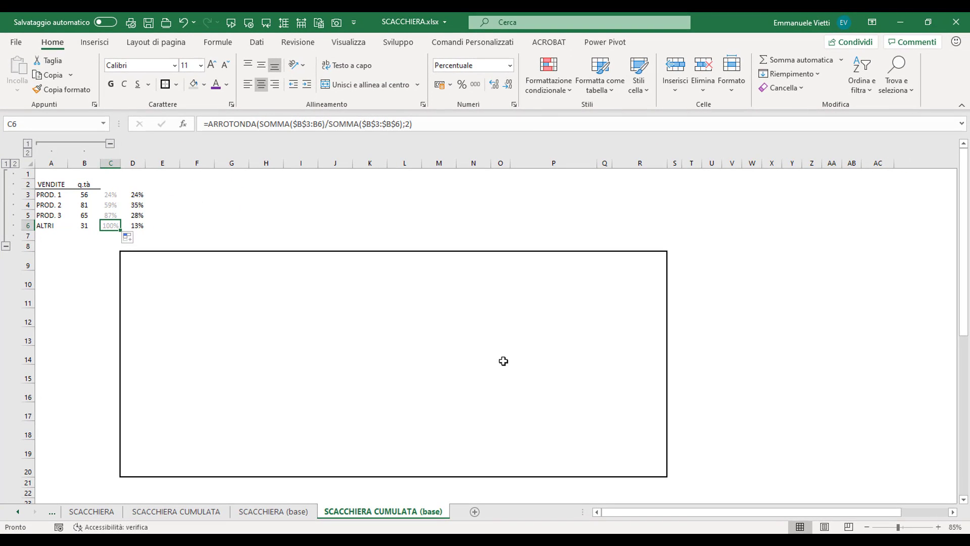
Step: Apply thick white outline and inside borders to E10:N19, forming a 10×10 tile grid
left_click_drag(150, 276, 482, 432)
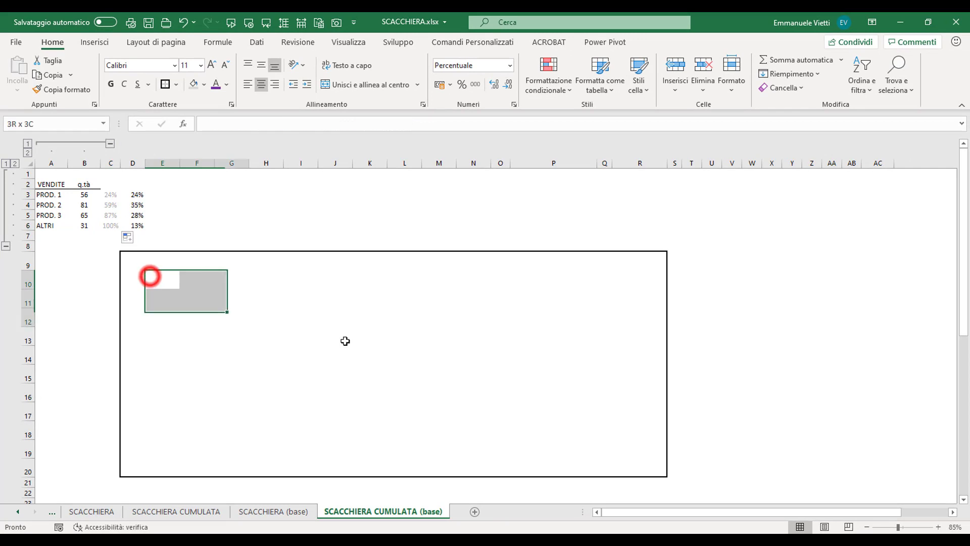
left_click_drag(465, 444, 465, 450)
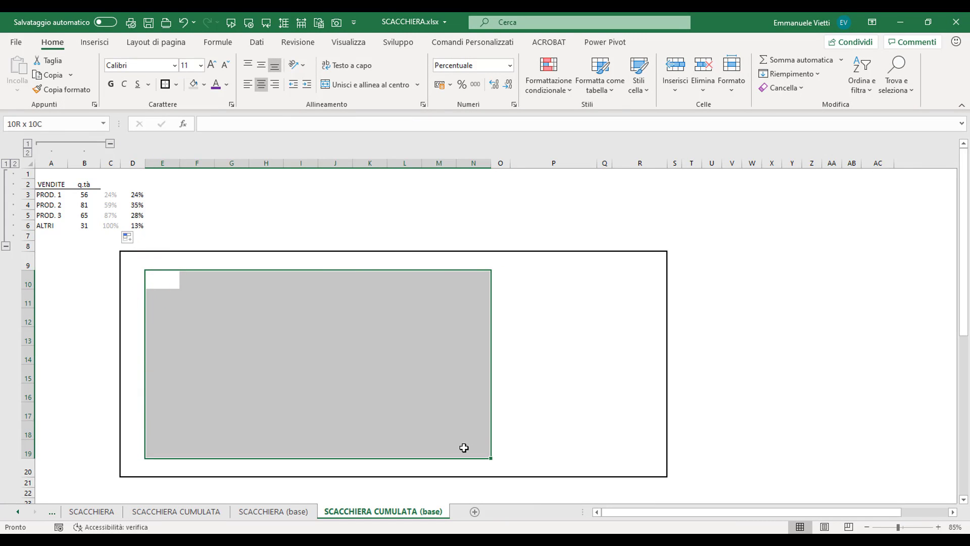
left_click(194, 86)
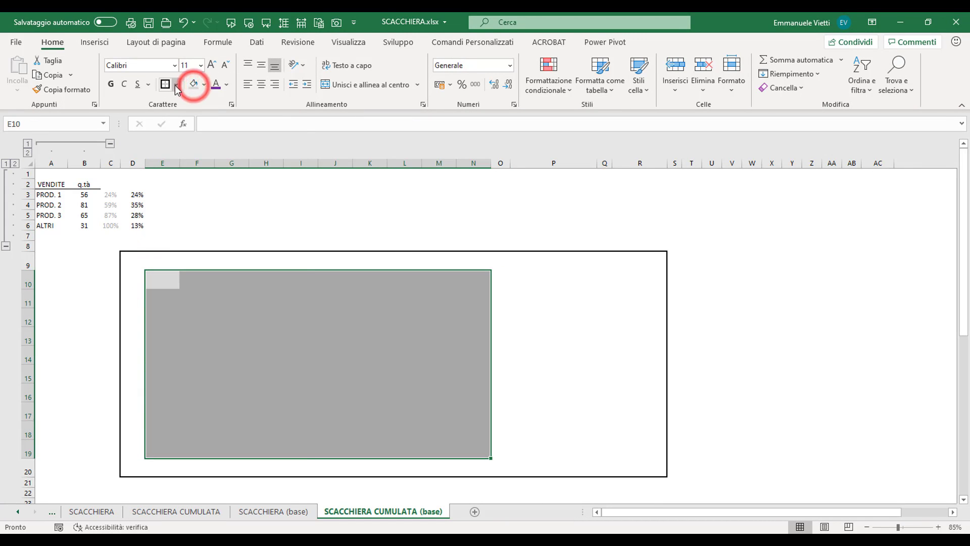
left_click(176, 85)
left_click(196, 449)
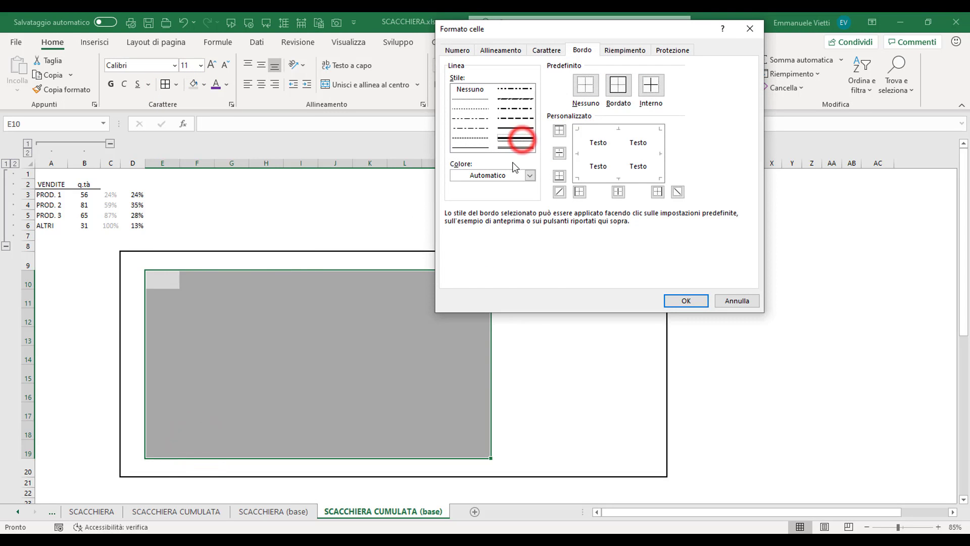
left_click(514, 175)
left_click(456, 227)
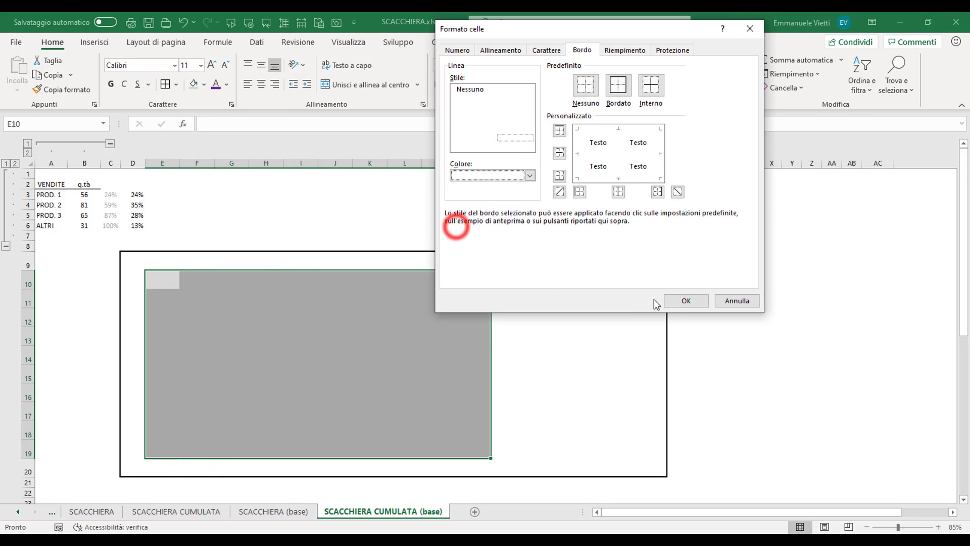
left_click(685, 300)
left_click(335, 354)
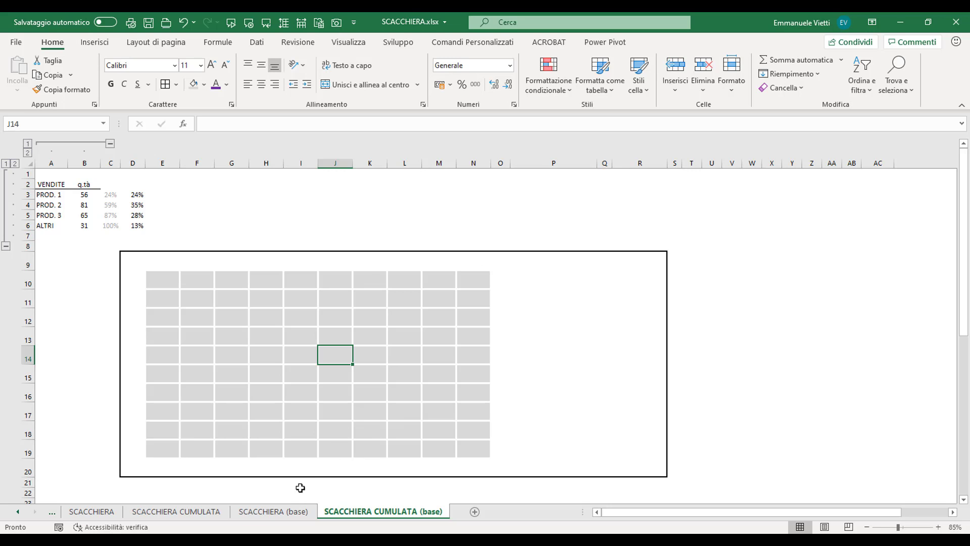
Step: Paste the 0,01–1 formulas from SCACCHIERA (base) E10:N19 into the grid, hidden with light-grey font
left_click(275, 513)
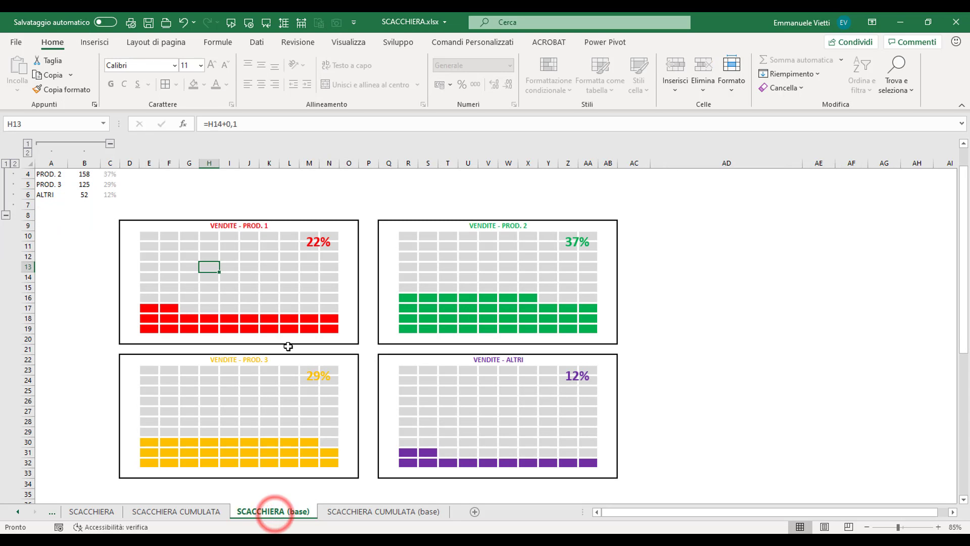
left_click_drag(148, 237, 329, 329)
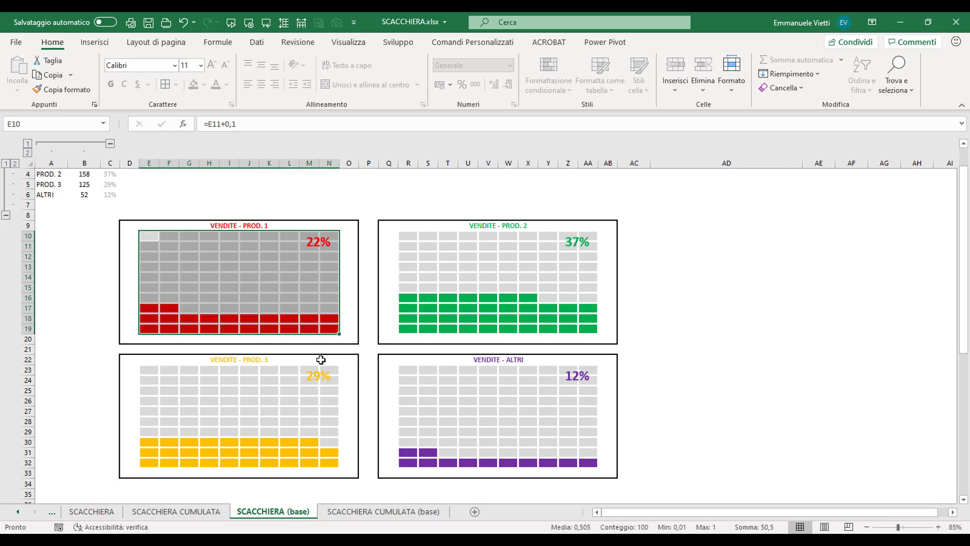
key("ctrl+c")
left_click(335, 514)
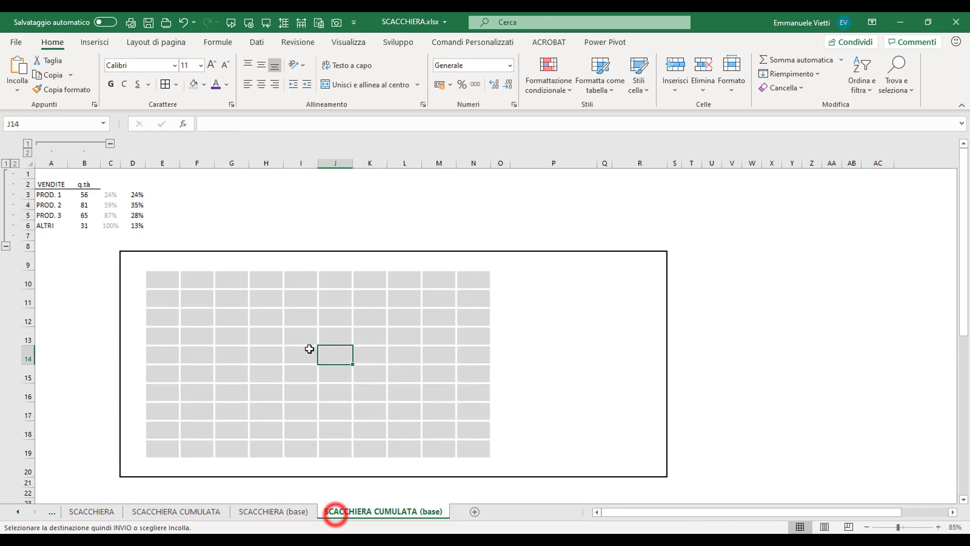
key("ctrl+a")
right_click(309, 349)
left_click(228, 259)
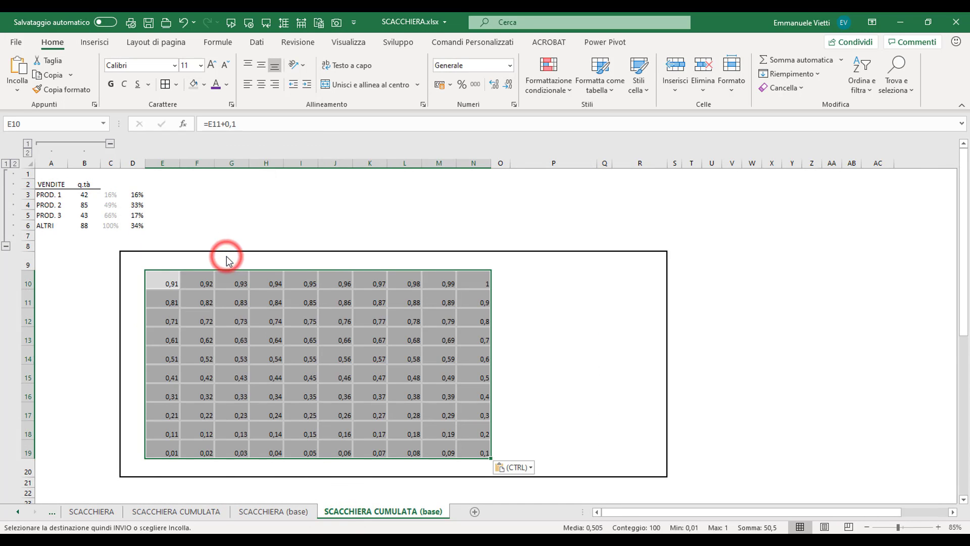
left_click(227, 85)
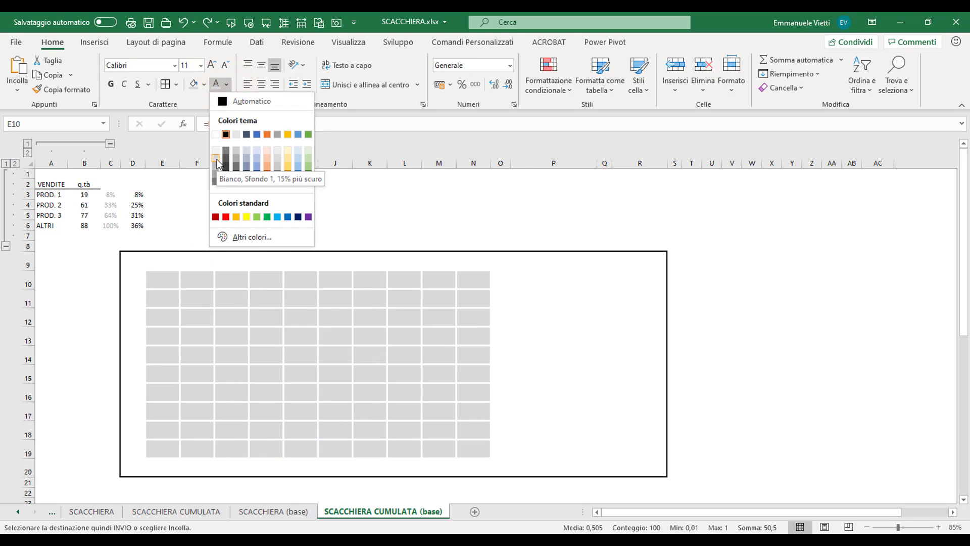
left_click(216, 159)
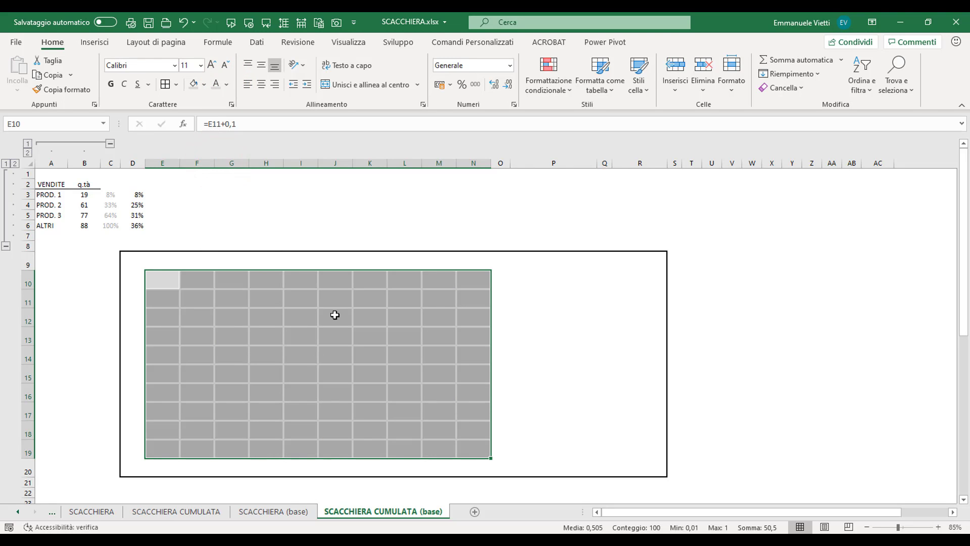
Step: Put an outside border around the legend area P9:R20
left_click(333, 333)
left_click_drag(527, 260, 636, 468)
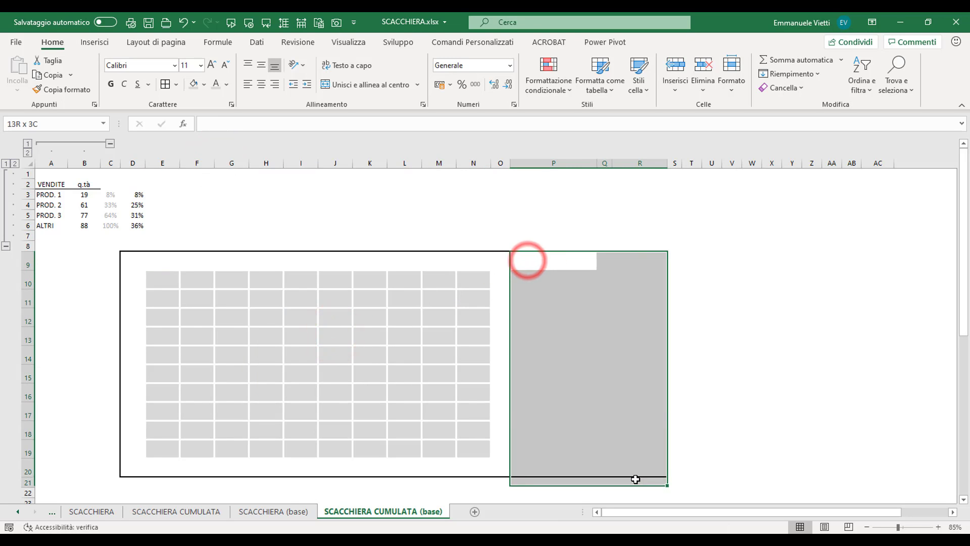
left_click(178, 88)
left_click(178, 222)
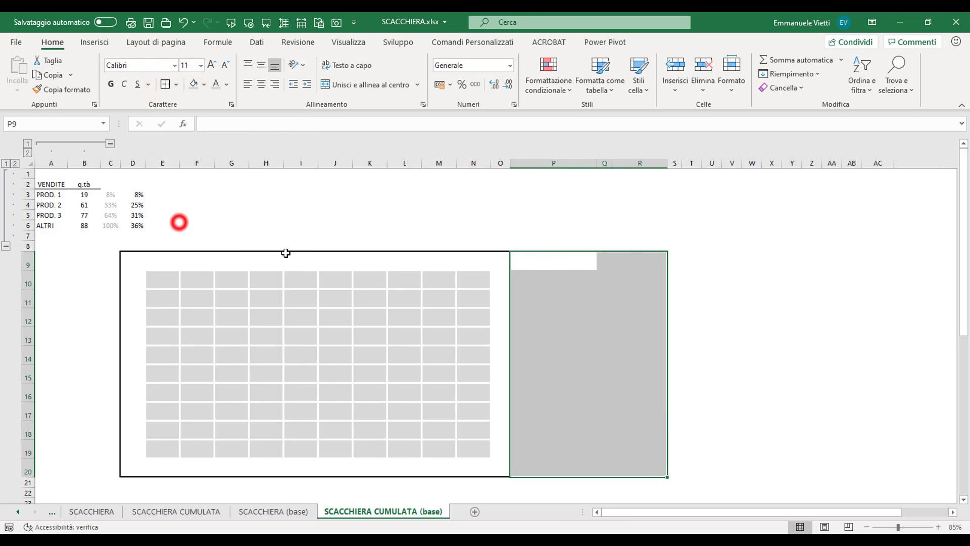
Step: Link P10, P13, P16 and P19 to the labels PROD. 1, PROD. 2, PROD. 3 and ALTRI
left_click(547, 284)
type("+")
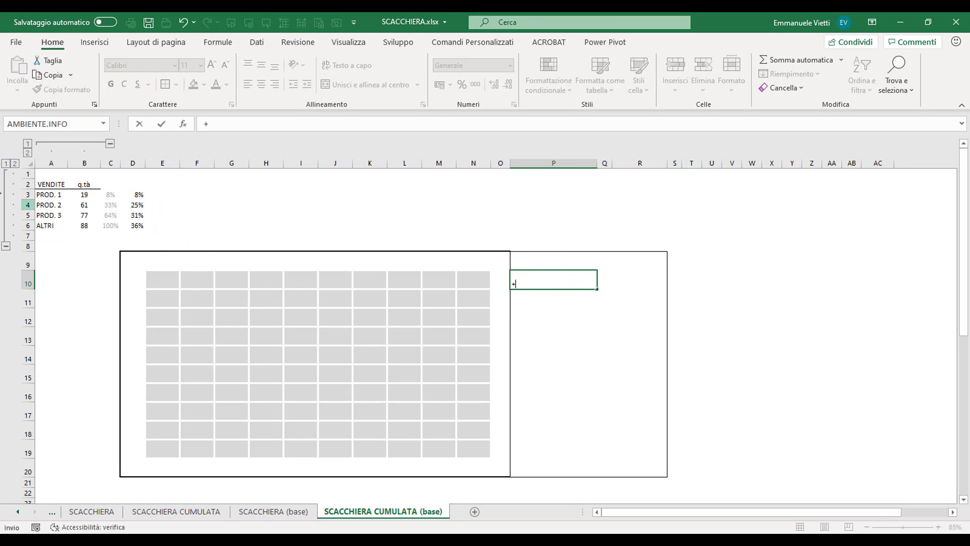
left_click(48, 194)
key("Return")
left_click(546, 339)
type("+")
left_click(48, 204)
key("Return")
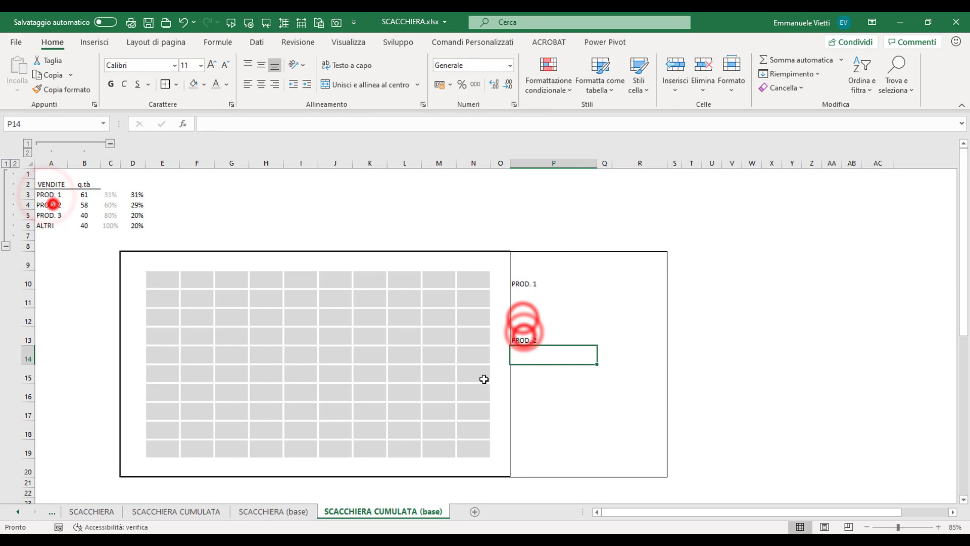
left_click(529, 451)
type("+")
left_click(46, 226)
key("Return")
Step: Link R10, R13, R16 and R19 to the percentages in D3 through D6
left_click(625, 280)
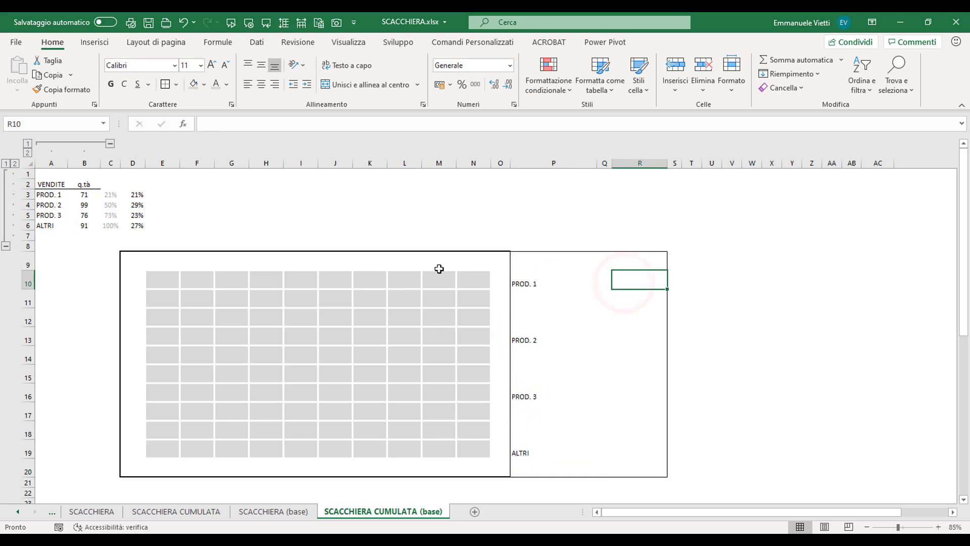
type("+")
left_click(135, 195)
key("Return")
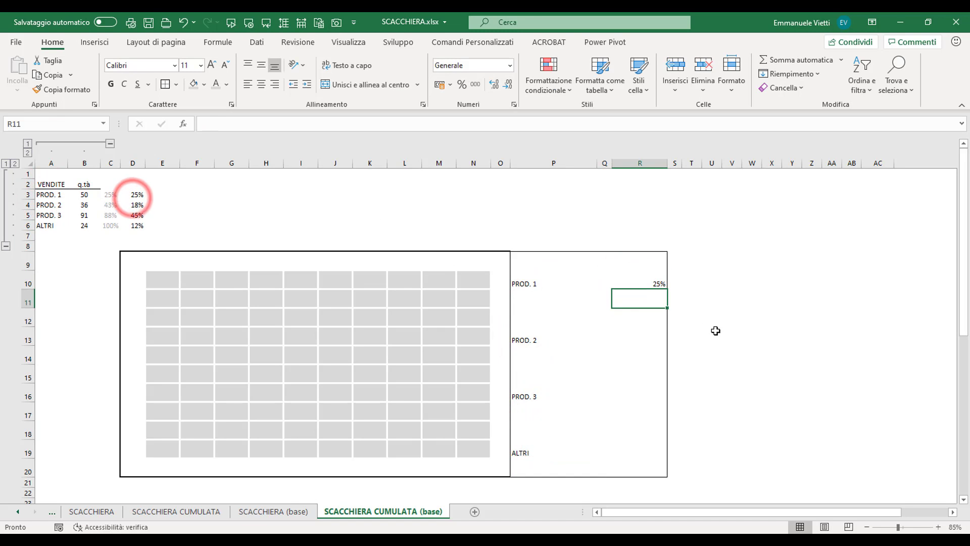
left_click(640, 340)
left_click(136, 205)
left_click(640, 396)
left_click(136, 214)
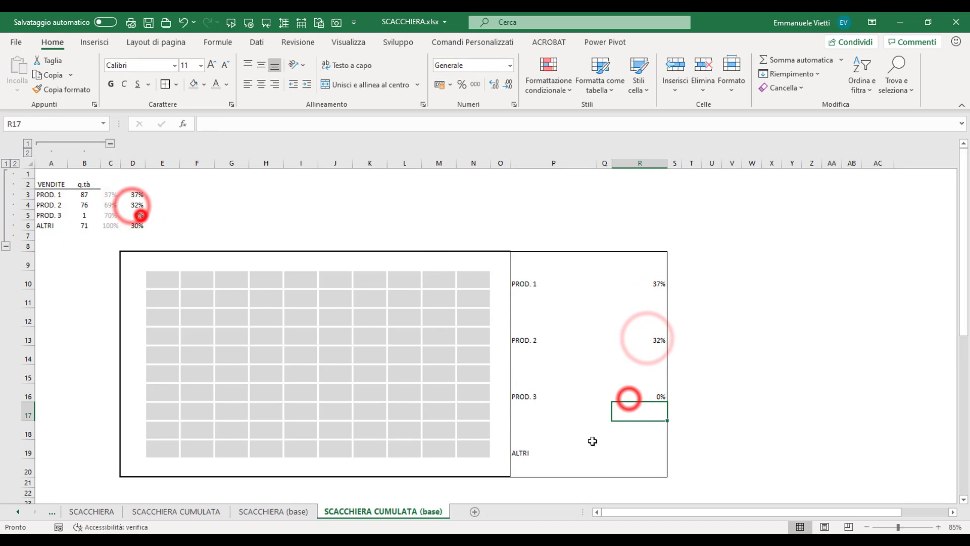
left_click(640, 452)
left_click(135, 226)
left_click(176, 84)
mouse_move(553, 260)
left_mouse_down()
mouse_move(640, 303)
mouse_move(639, 470)
left_mouse_up()
Step: Add border lines dividing the legend into four boxes, one per product
left_click(183, 243)
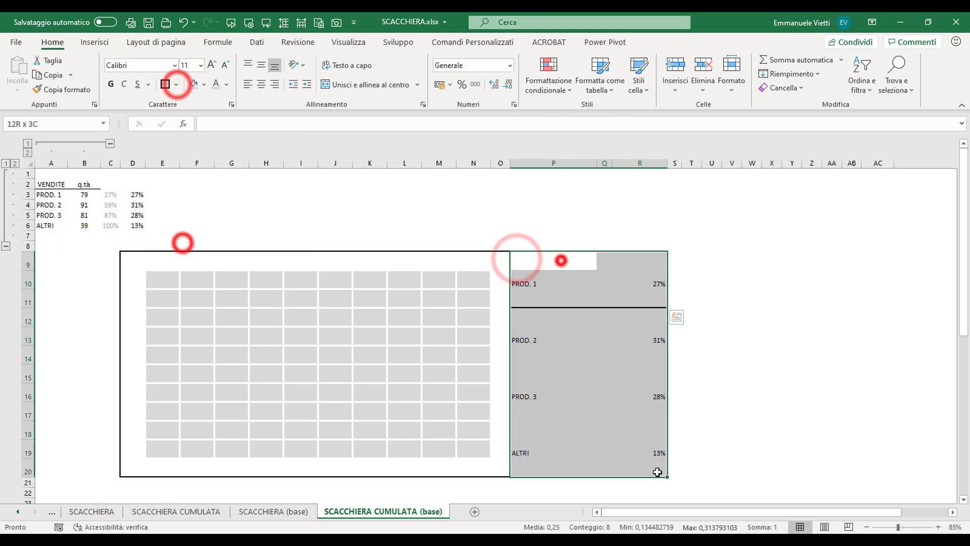
left_click(164, 84)
left_click(516, 373)
left_click(640, 402)
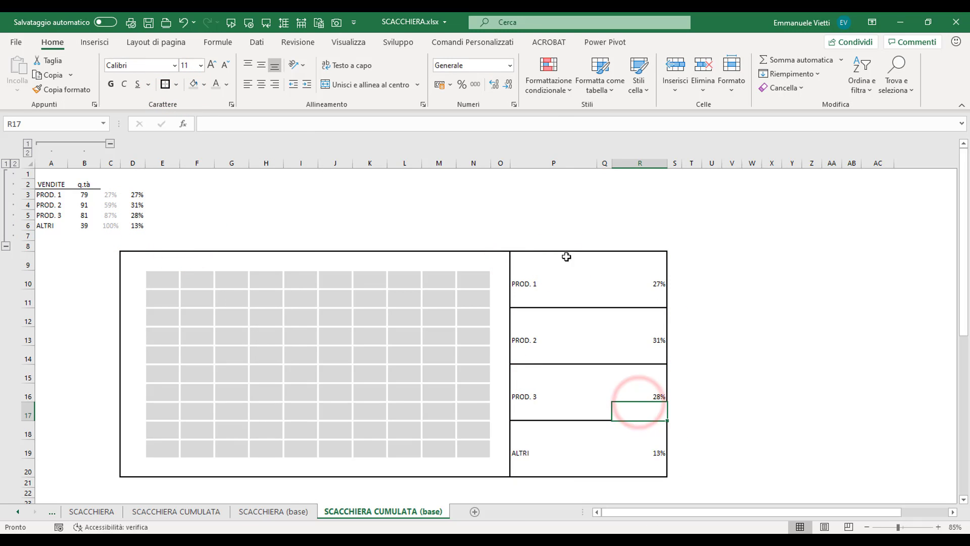
Step: Colour the legend rows red, green, yellow and purple for PROD. 1, PROD. 2, PROD. 3, ALTRI
left_click(512, 284)
left_click_drag(543, 284, 649, 287)
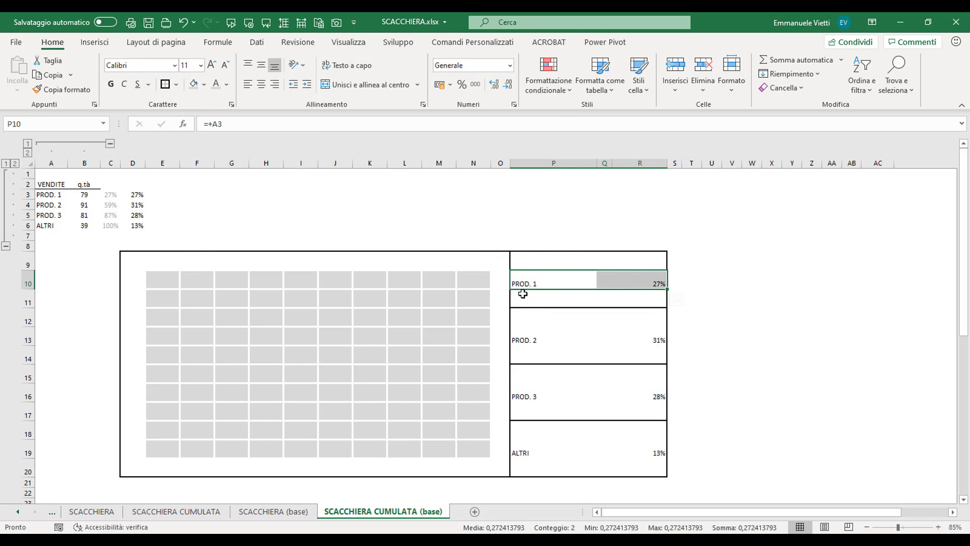
left_click(226, 84)
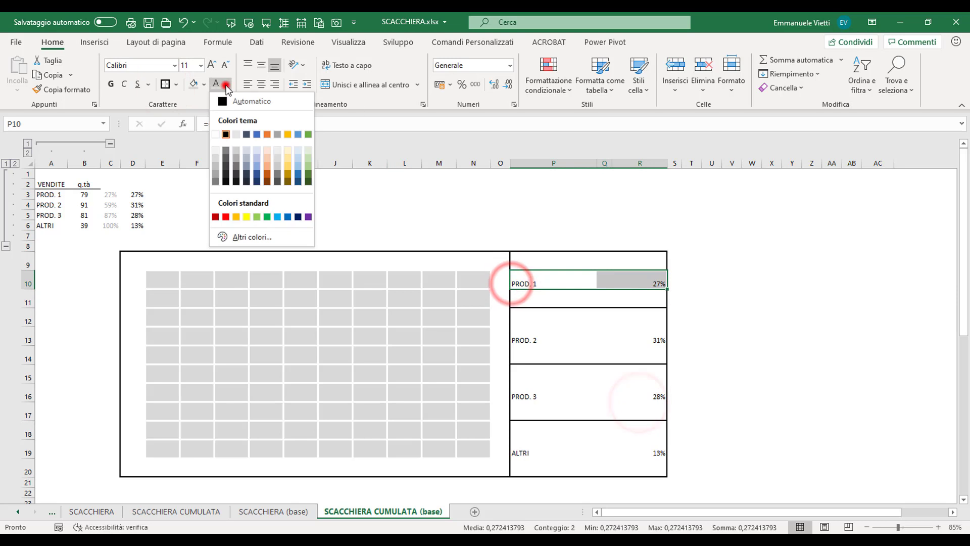
left_click(226, 214)
left_click_drag(522, 339, 673, 332)
left_click(226, 84)
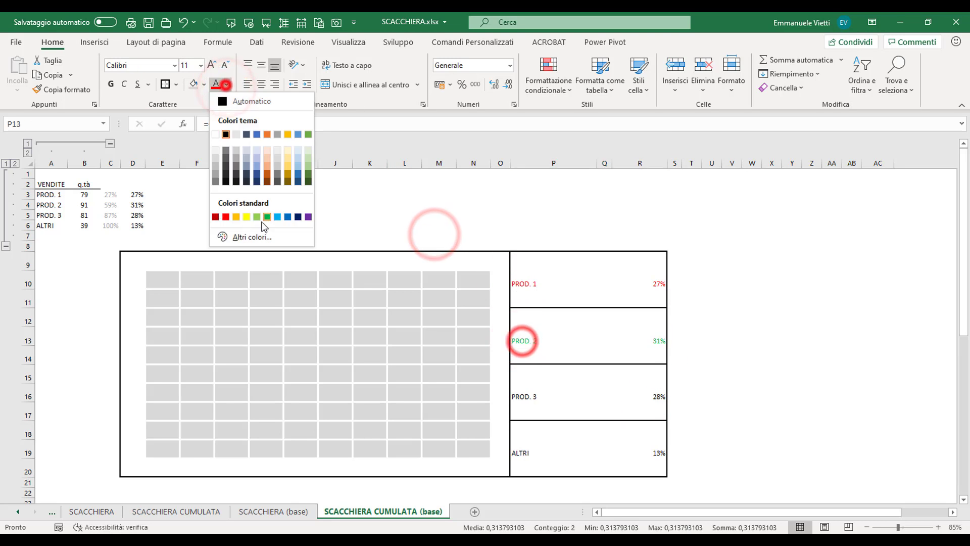
left_click(267, 217)
left_click_drag(520, 396, 657, 396)
left_click(236, 216)
left_click_drag(521, 453, 657, 452)
left_click(226, 85)
left_click(308, 216)
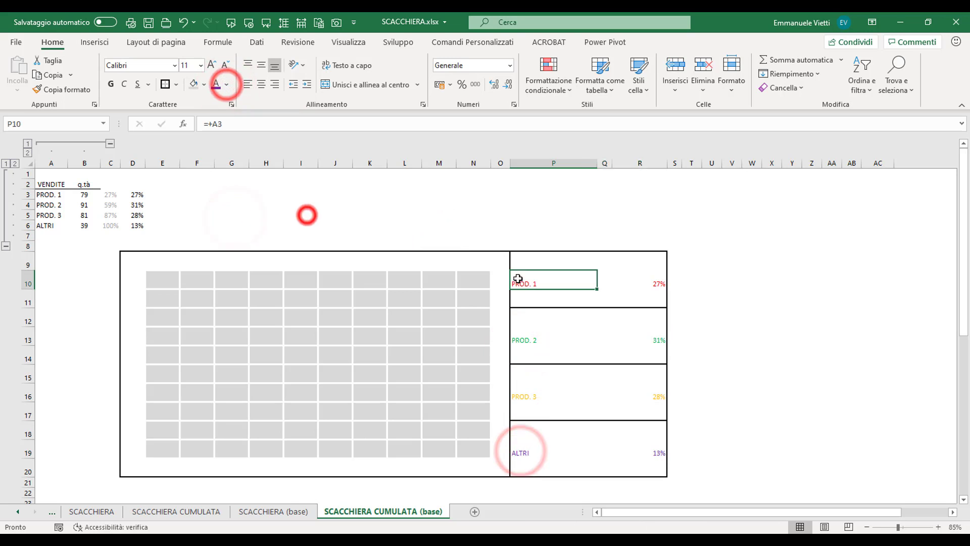
left_click_drag(520, 279, 651, 279)
left_click(201, 66)
Step: Make all legend text bold at font size 26
left_click(189, 230)
left_click(111, 84)
left_click_drag(521, 340, 656, 339)
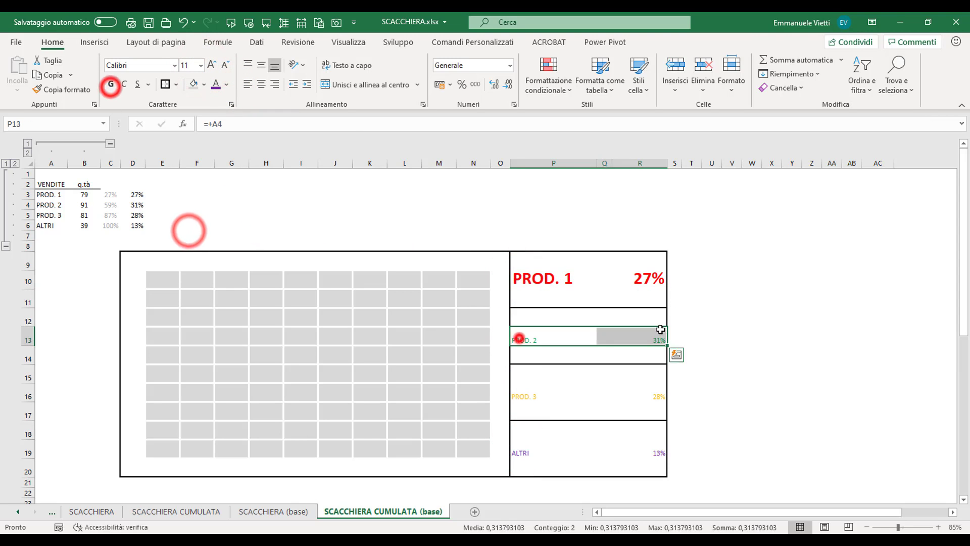
left_click(111, 83)
left_click(201, 65)
left_click(188, 231)
left_click(521, 396)
left_click_drag(519, 262, 657, 470)
left_click(201, 65)
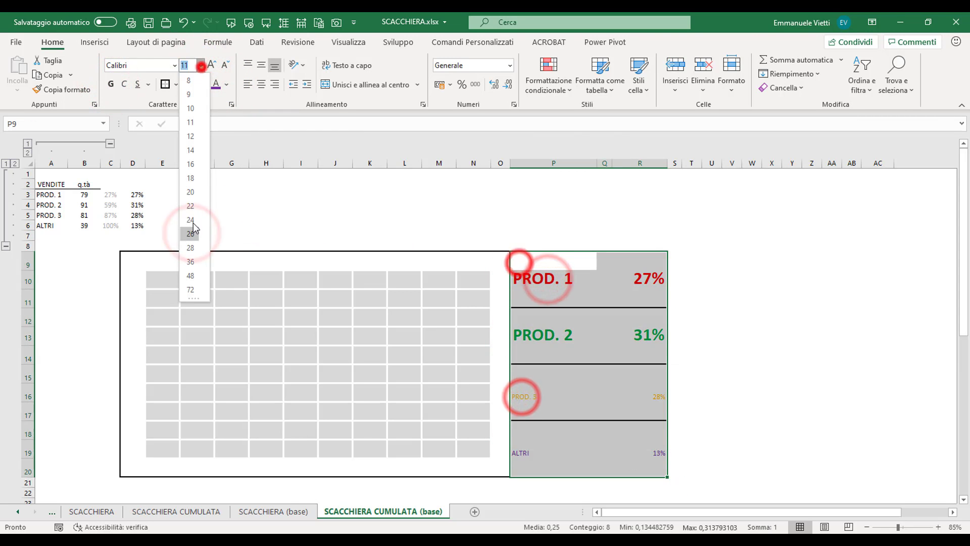
left_click(191, 233)
left_click(832, 288)
left_click(163, 263)
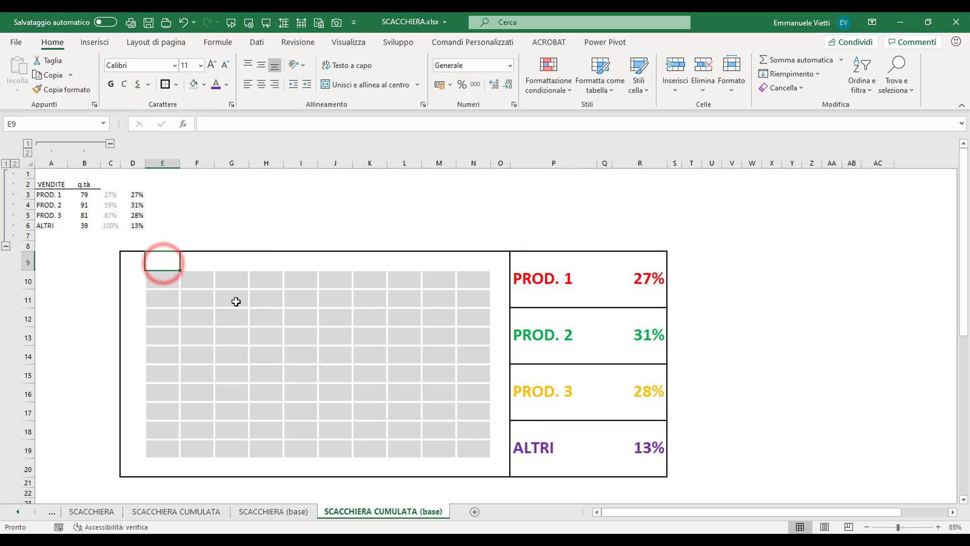
Step: Enter =A2 in E9 as the VENDITE title, centred across E9:N9, bold, size 26
type("=")
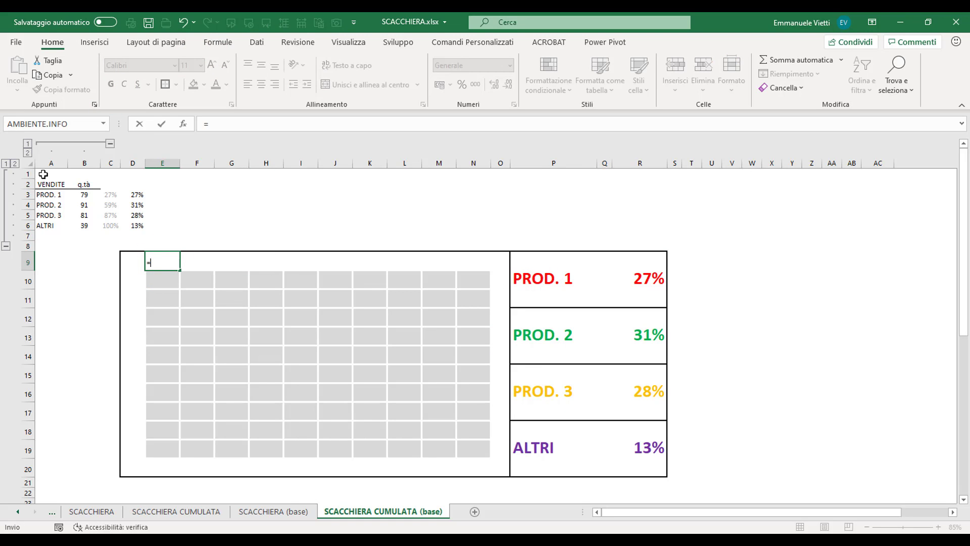
left_click(50, 184)
key("Return")
left_click_drag(162, 262, 470, 262)
left_click(422, 104)
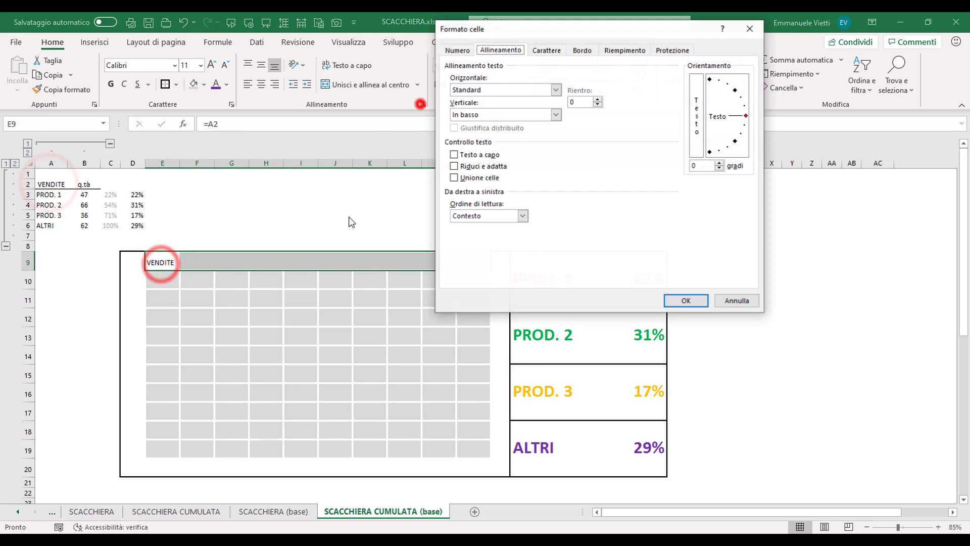
left_click(470, 90)
left_click(475, 145)
left_click(685, 300)
left_click(111, 83)
left_click(200, 65)
left_click(189, 231)
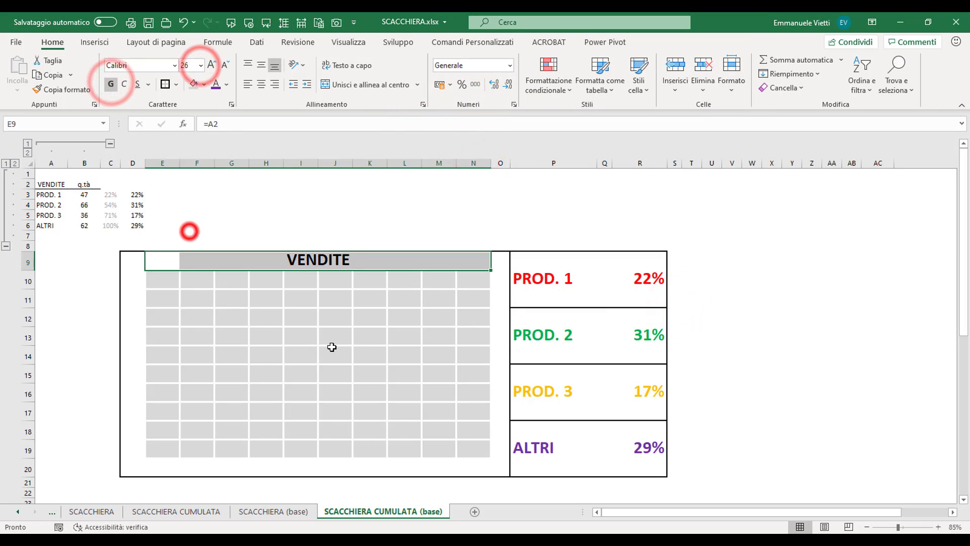
key("ctrl+z")
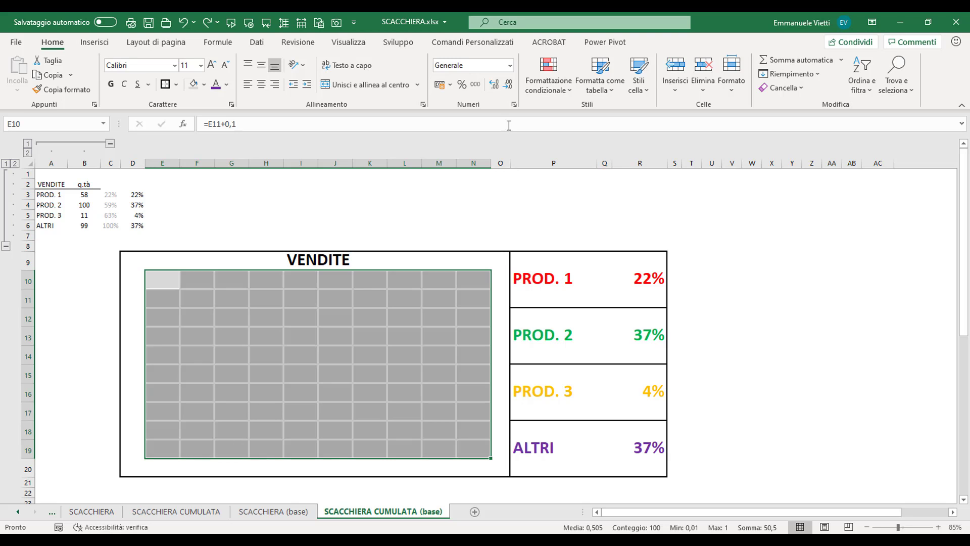
Step: Add a rule giving grid cells ≤ $C$3 a red fill and red font
left_click(549, 73)
mouse_move(603, 114)
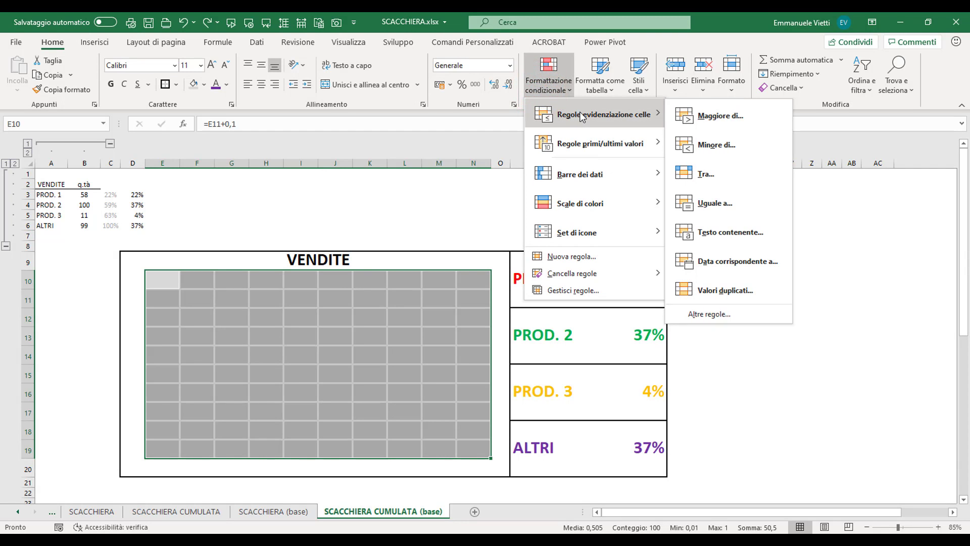
left_click(696, 317)
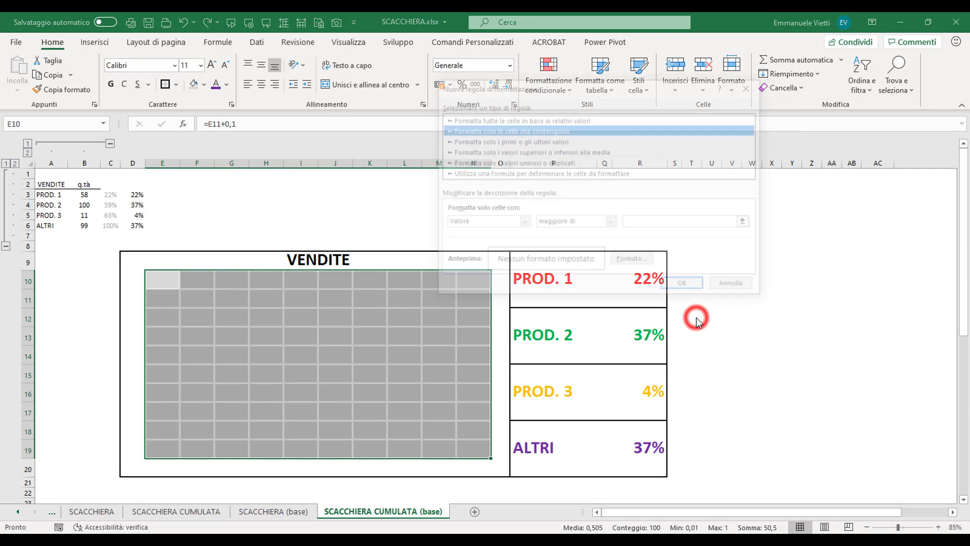
left_click(547, 222)
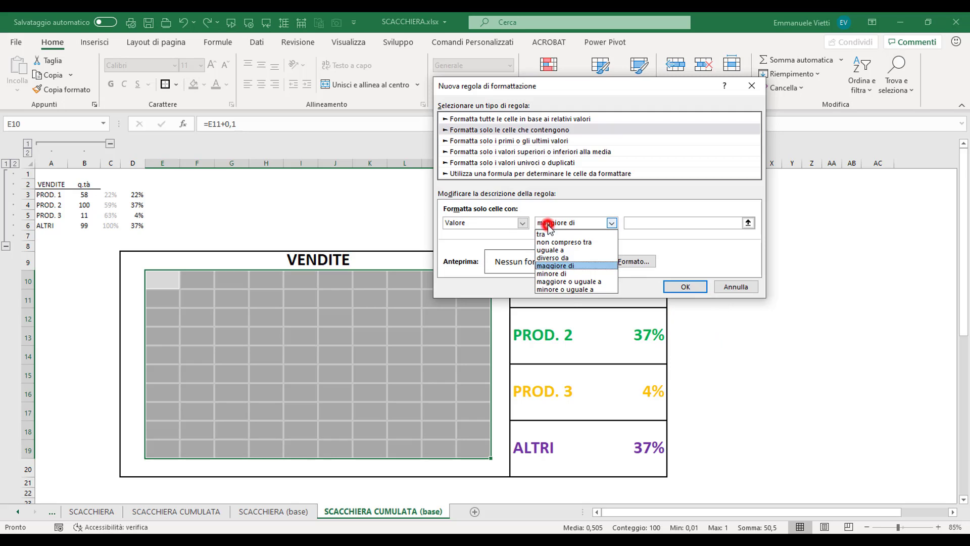
left_click(568, 289)
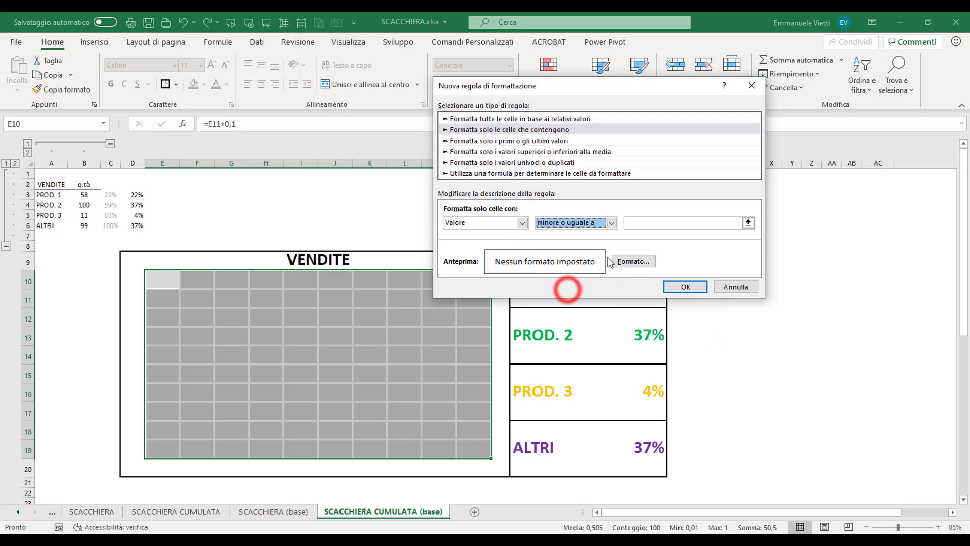
left_click(632, 223)
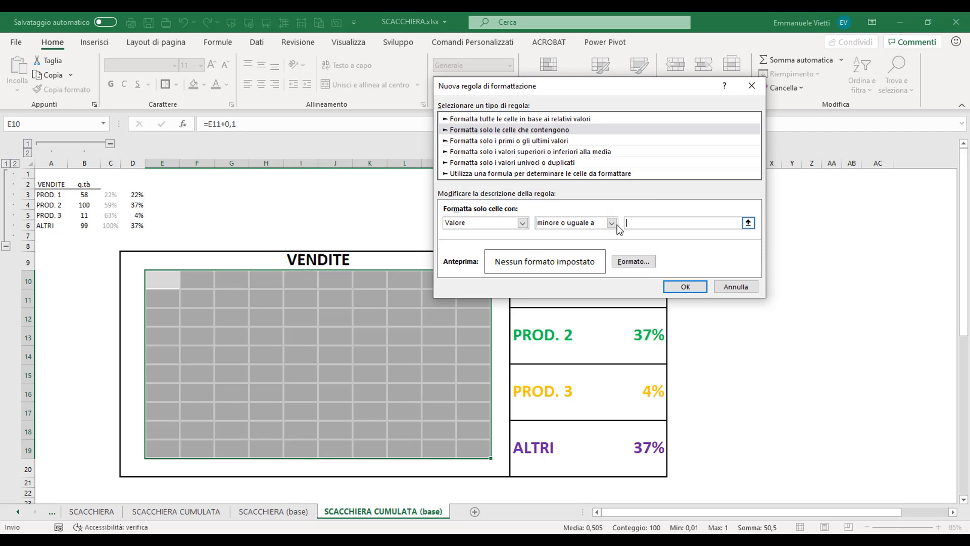
left_click(106, 196)
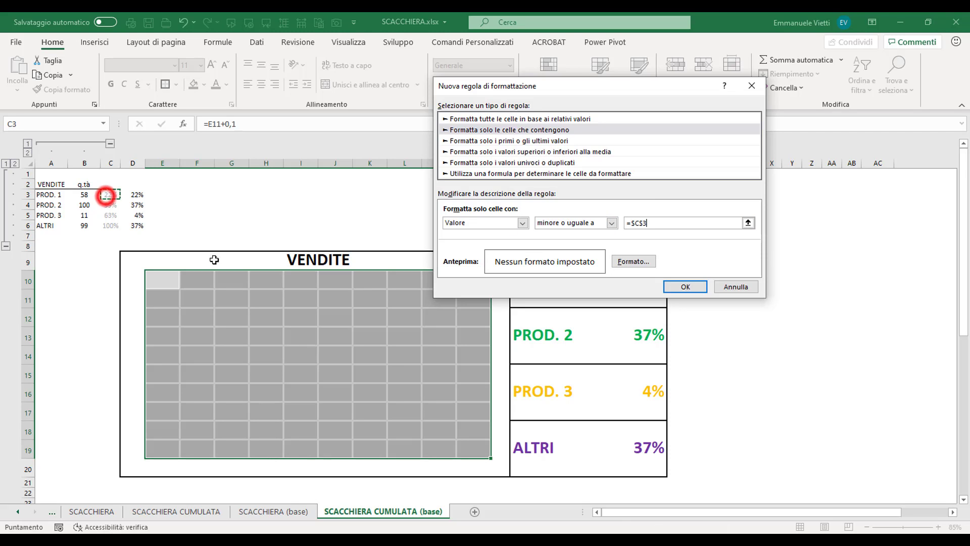
left_click(633, 261)
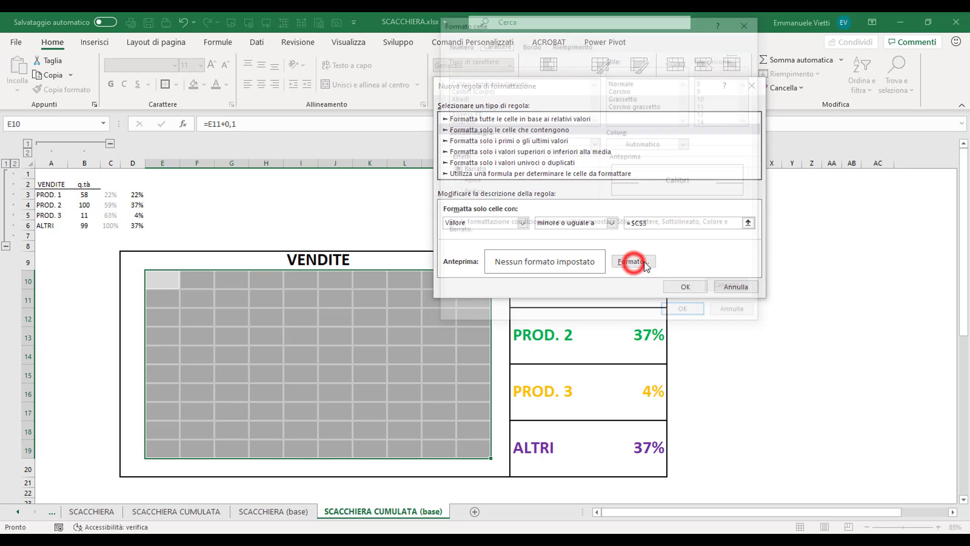
left_click(572, 42)
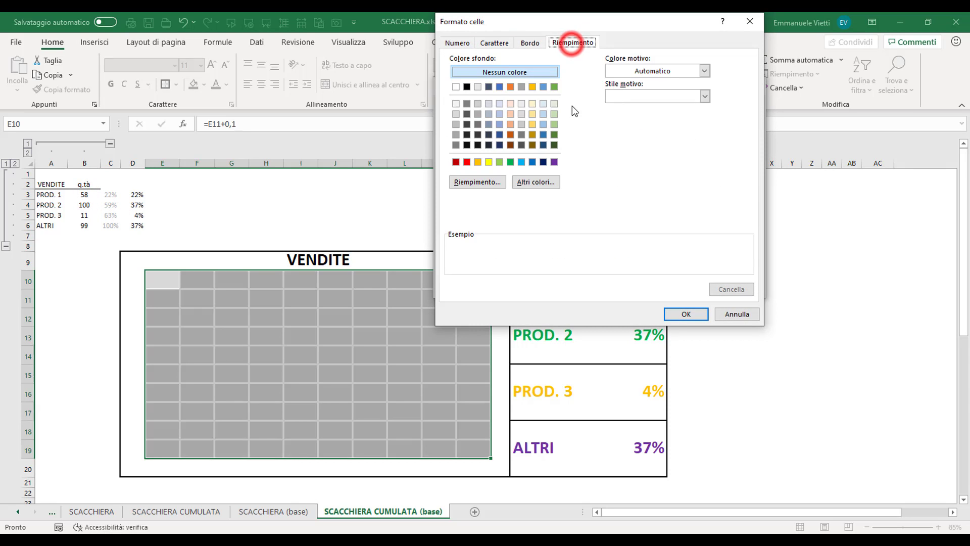
left_click(466, 162)
left_click(495, 42)
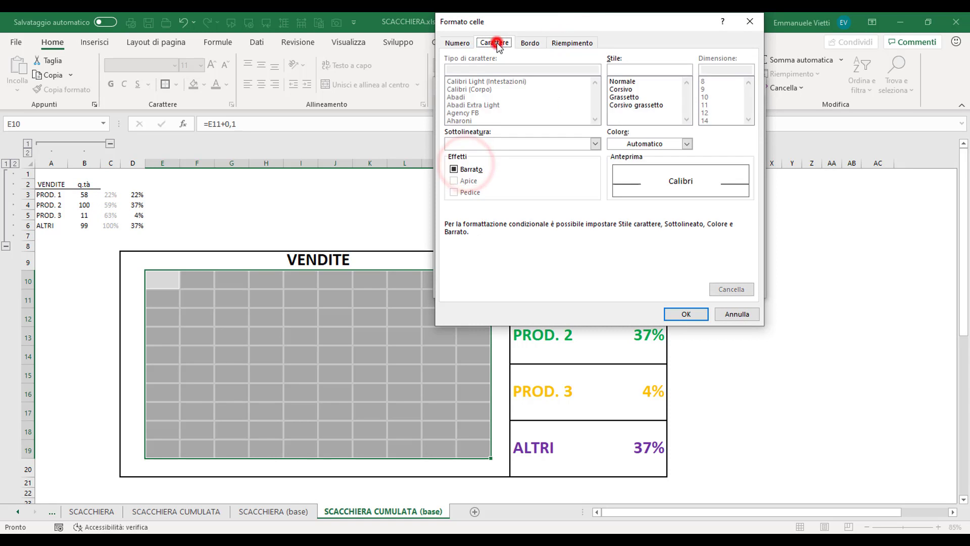
left_click(657, 143)
left_click(625, 275)
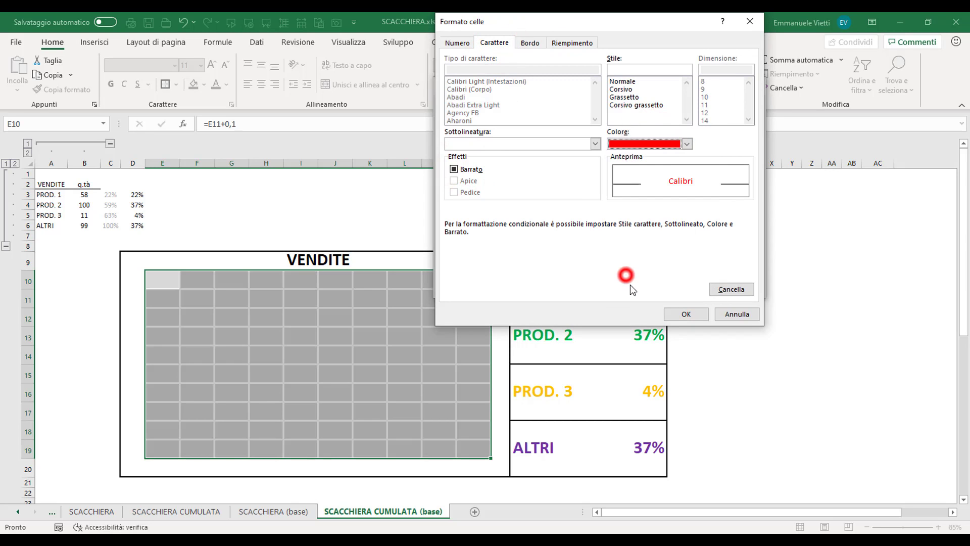
left_click(685, 313)
left_click(683, 287)
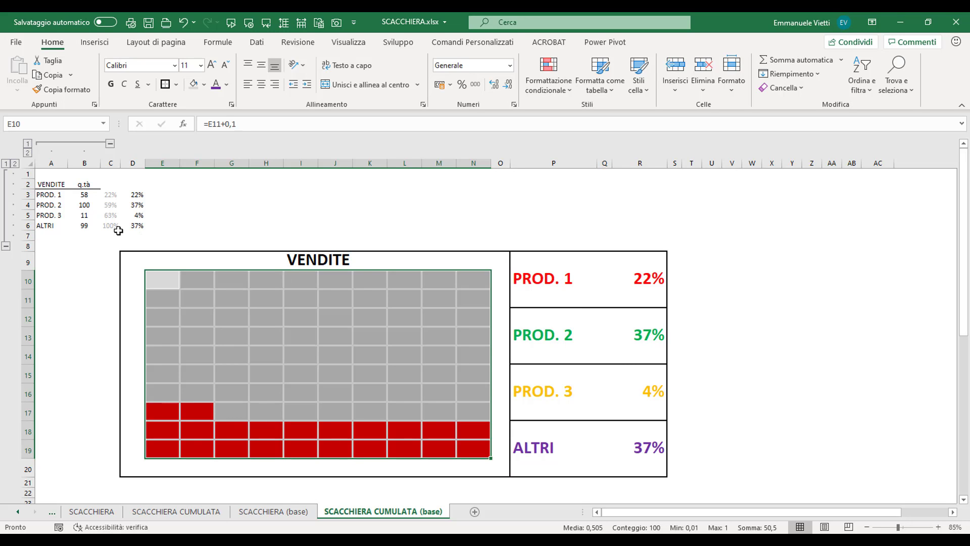
Step: Add a second rule giving grid cells ≤ $C$4 a green fill and green font
left_click(545, 83)
mouse_move(595, 114)
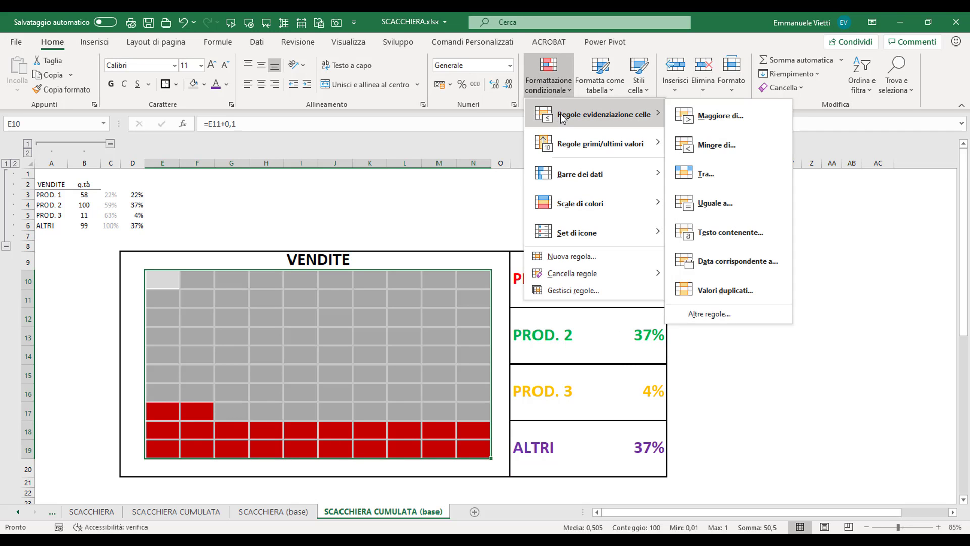
left_click(712, 314)
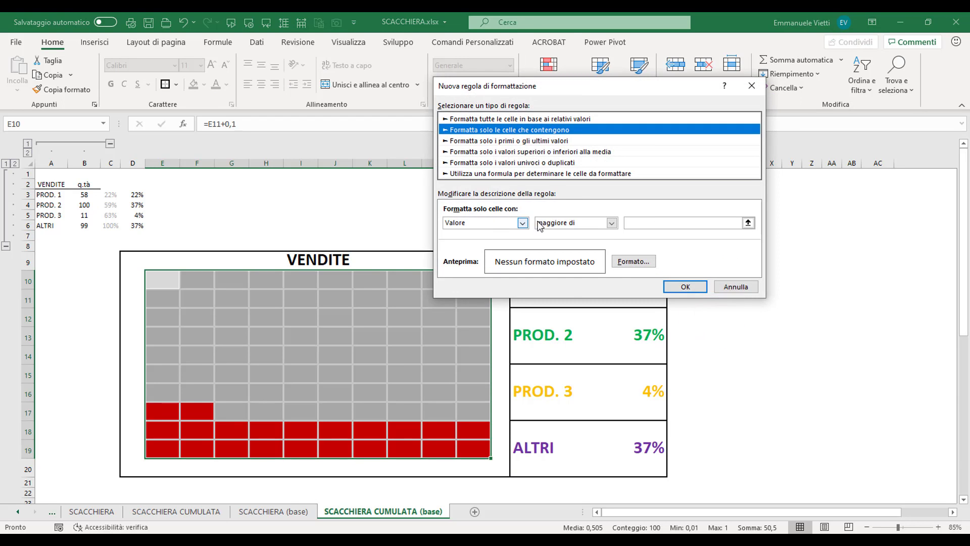
left_click(550, 223)
left_click(564, 289)
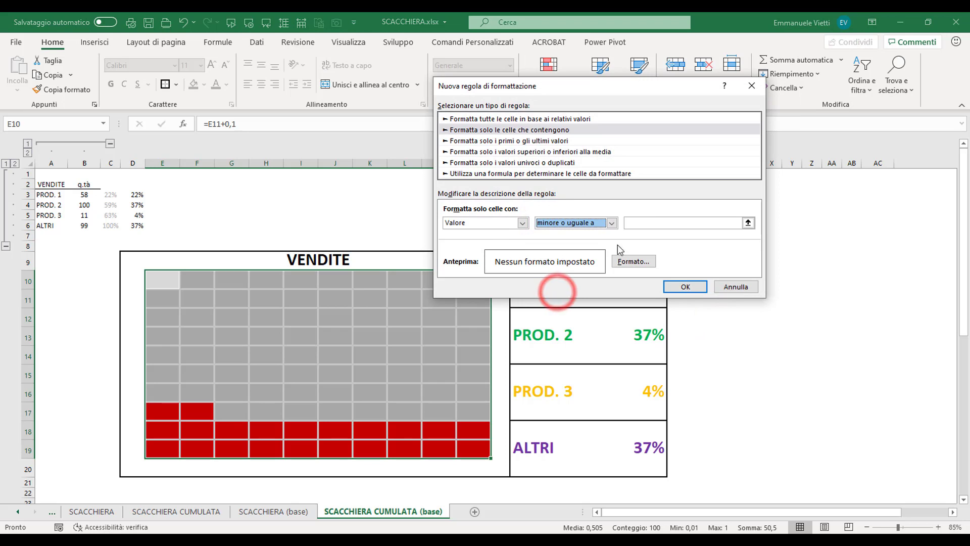
left_click(643, 224)
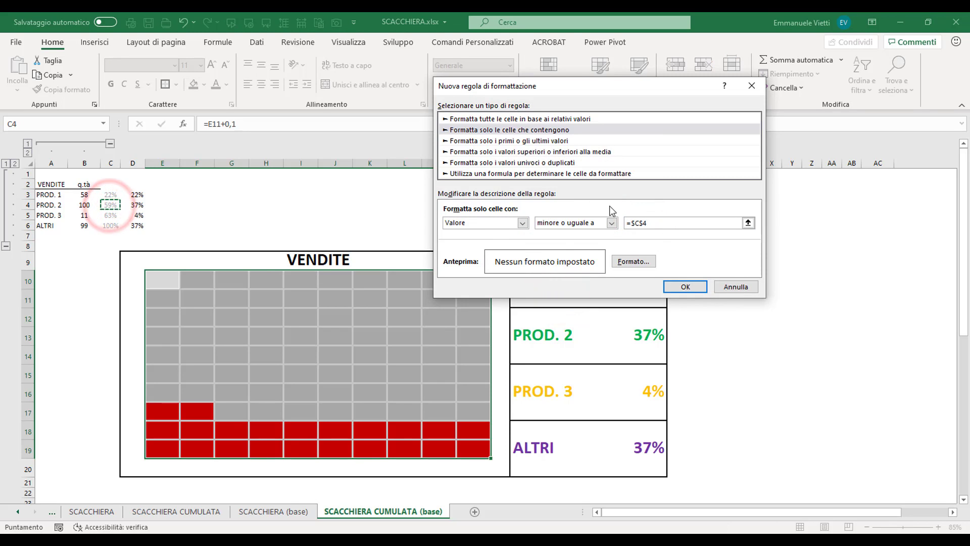
left_click(630, 261)
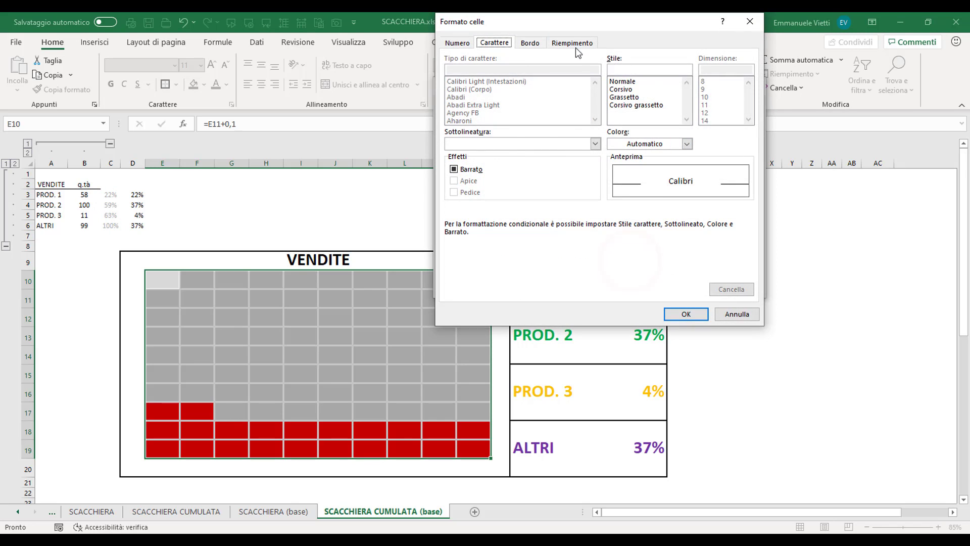
left_click(572, 43)
left_click(510, 161)
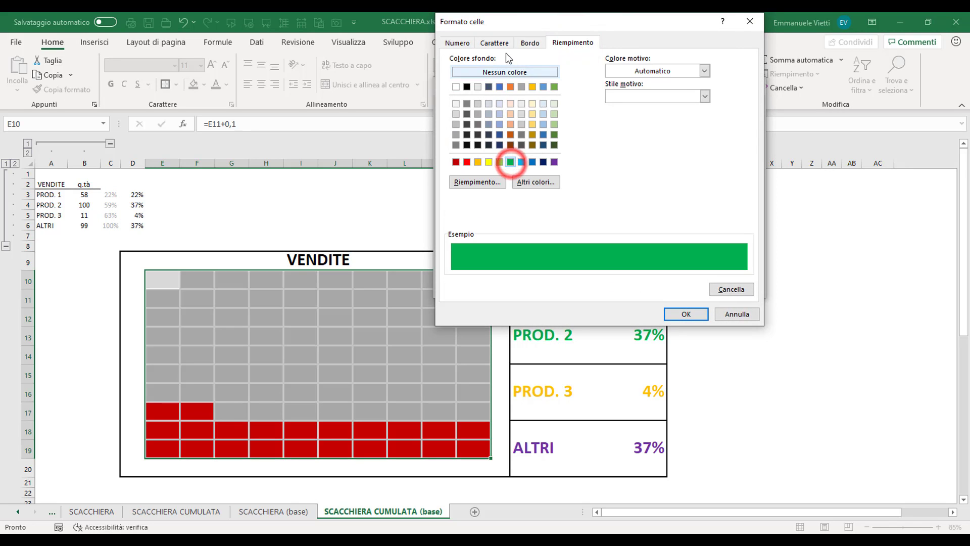
left_click(494, 43)
left_click(687, 143)
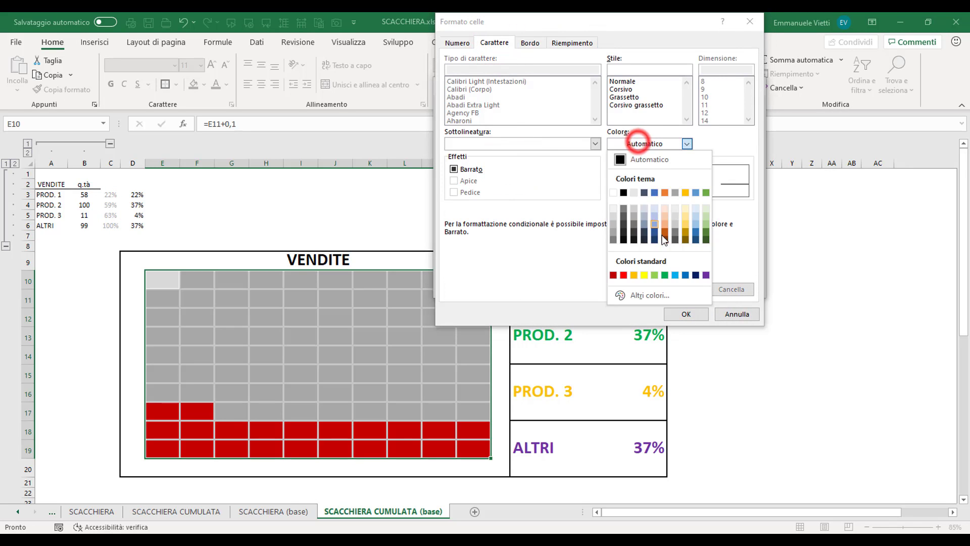
left_click(665, 275)
left_click(680, 312)
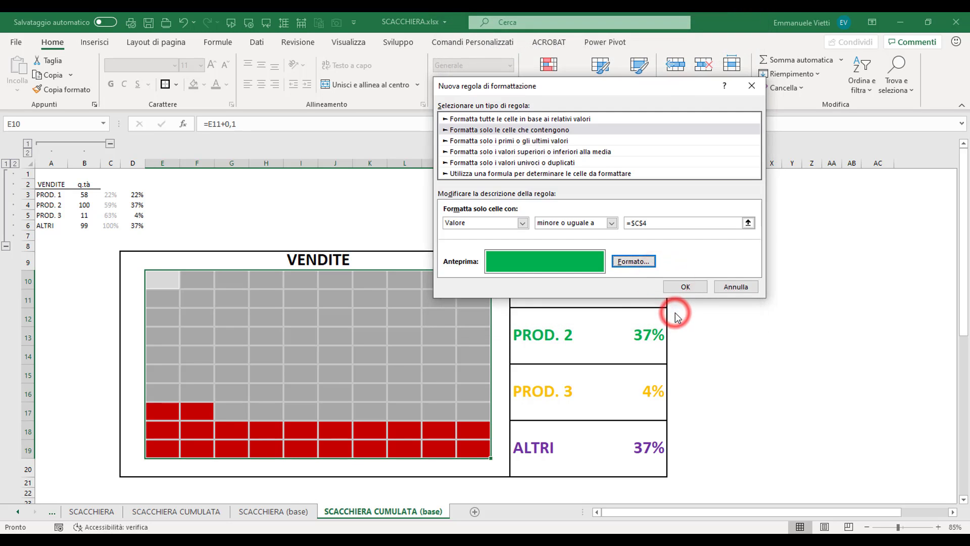
left_click(685, 287)
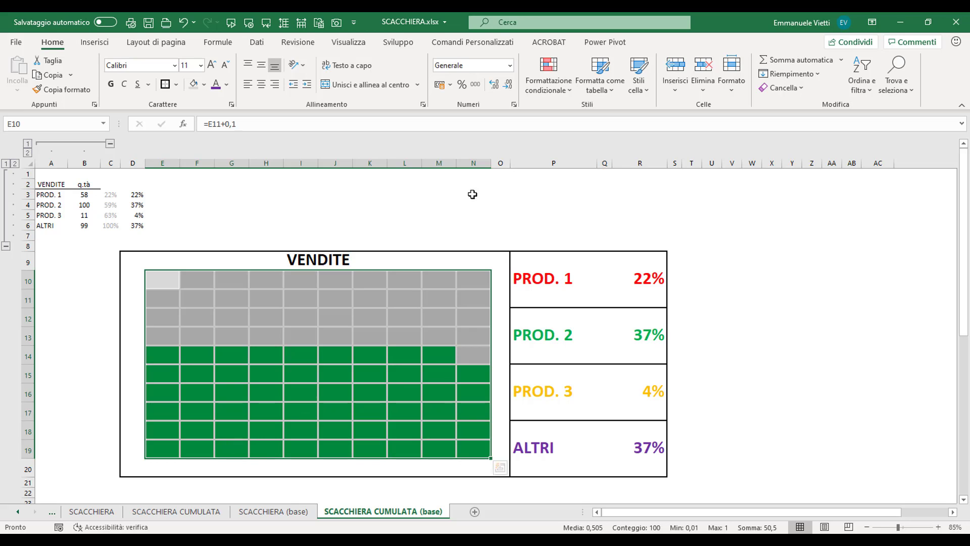
Step: Move the red ≤ $C$3 rule above the green C4 rule in the rules manager
left_click(566, 84)
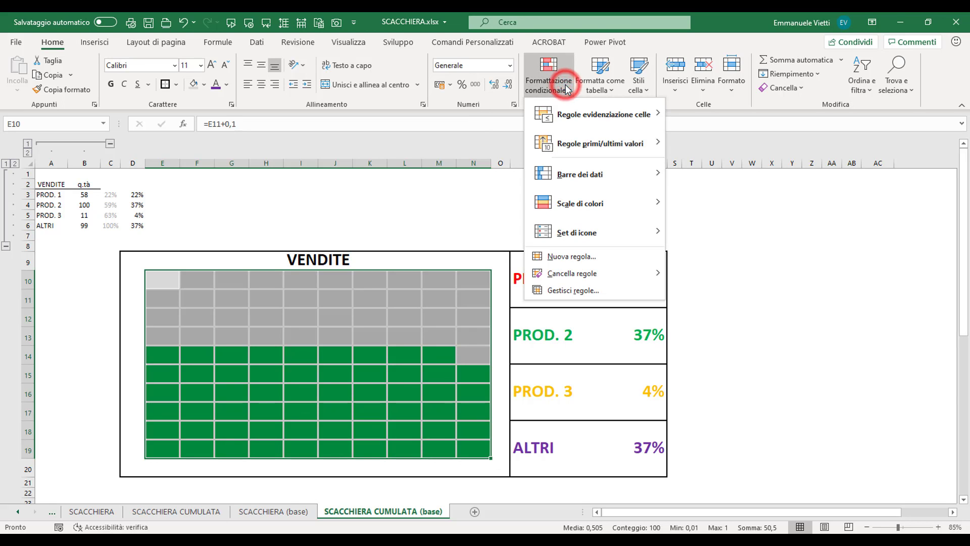
left_click(563, 291)
left_click(475, 193)
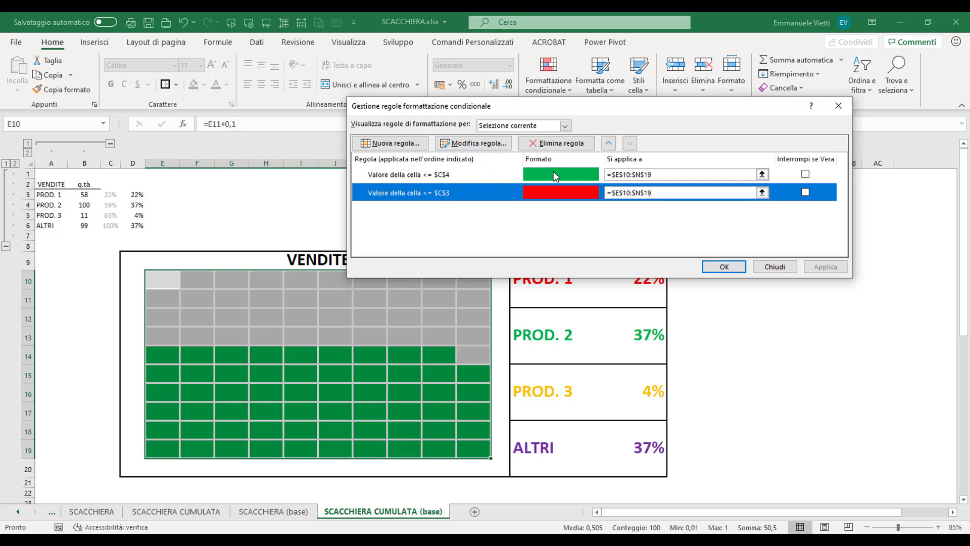
left_click(475, 193)
left_click(609, 143)
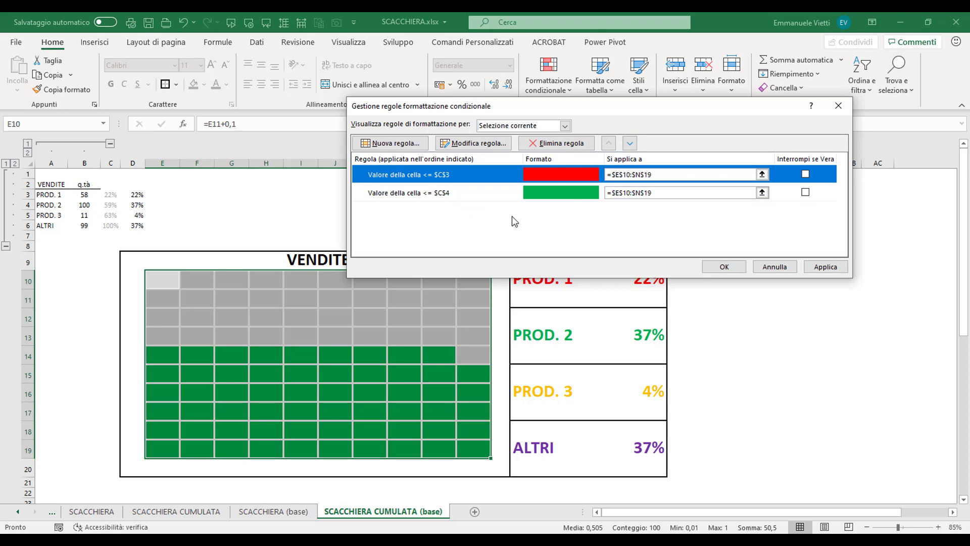
left_click(737, 269)
left_click(335, 393)
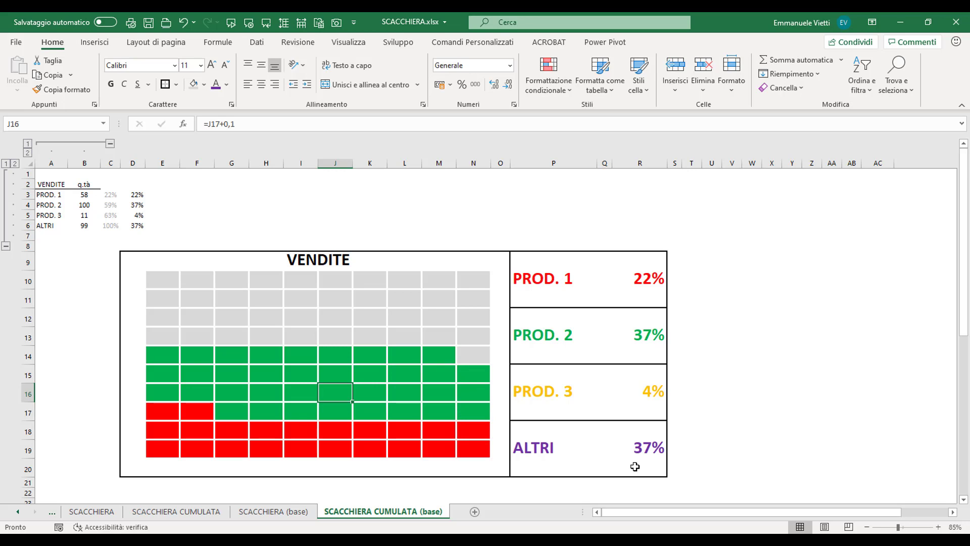
Step: Start a new cell-value rule on J16 for values less than or equal to $C$5
left_click(553, 83)
mouse_move(599, 115)
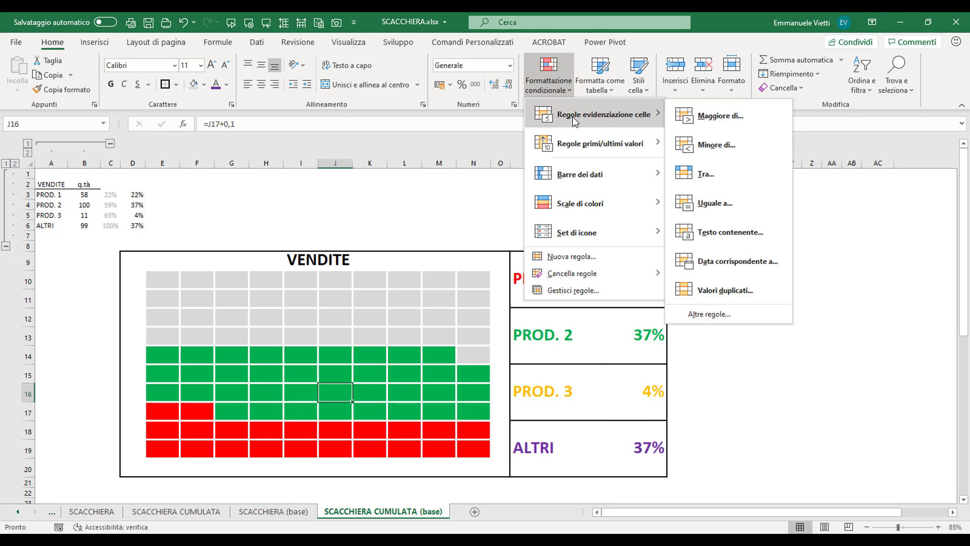
left_click(571, 117)
left_click(749, 314)
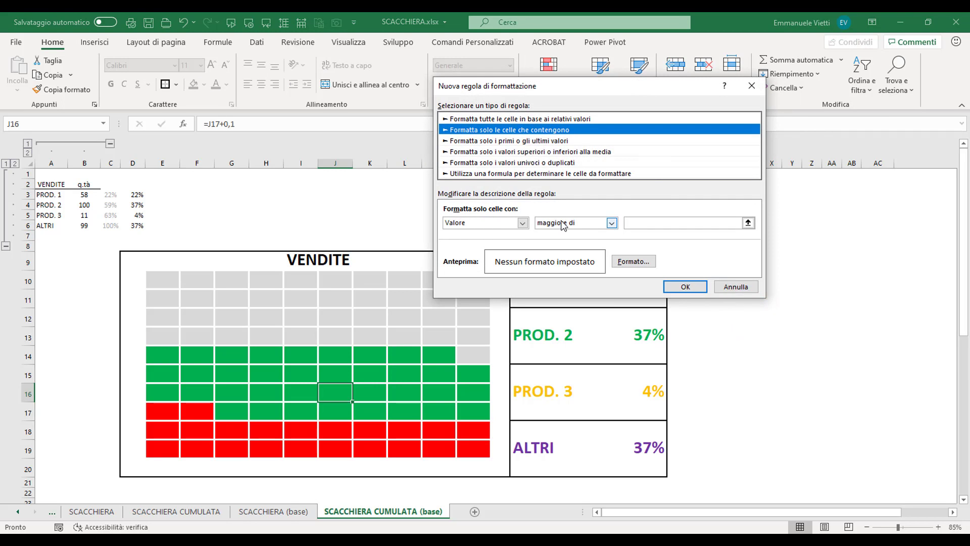
left_click(562, 223)
left_click(565, 291)
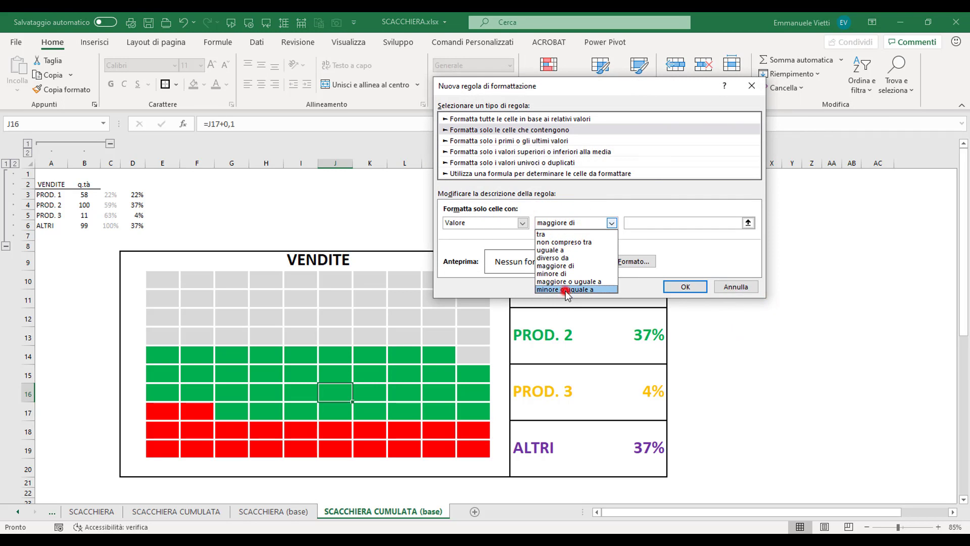
left_click(629, 222)
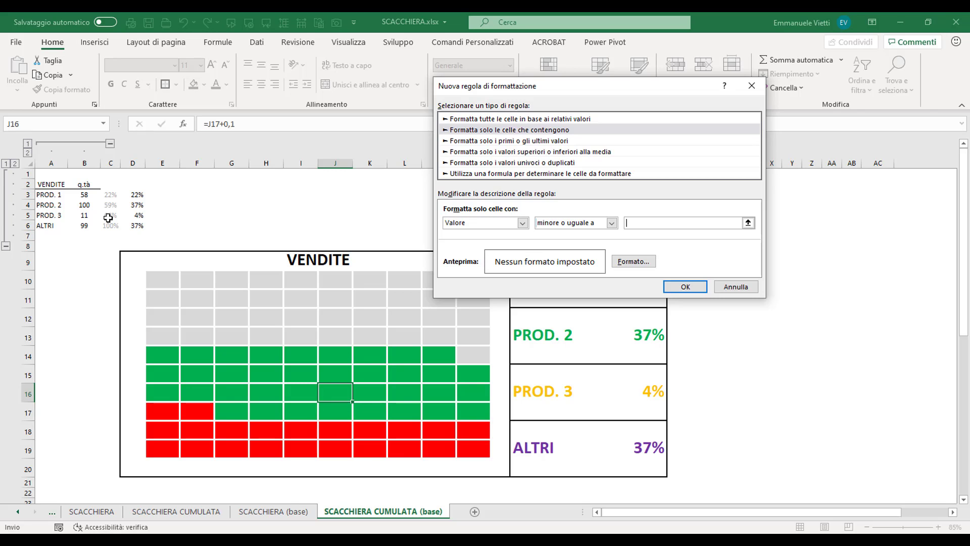
left_click(108, 218)
Step: Format the rule with yellow font and gold fill, and confirm it
left_click(634, 261)
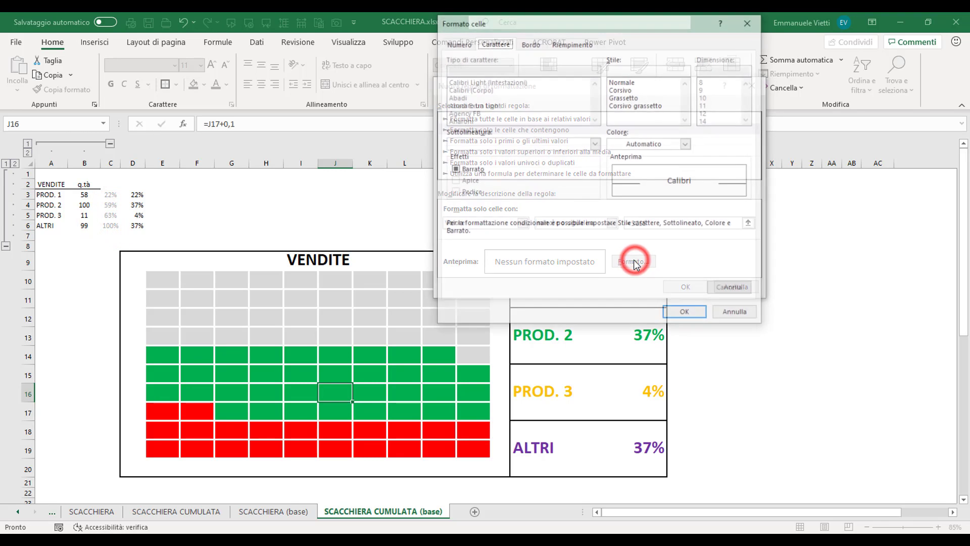
left_click(686, 143)
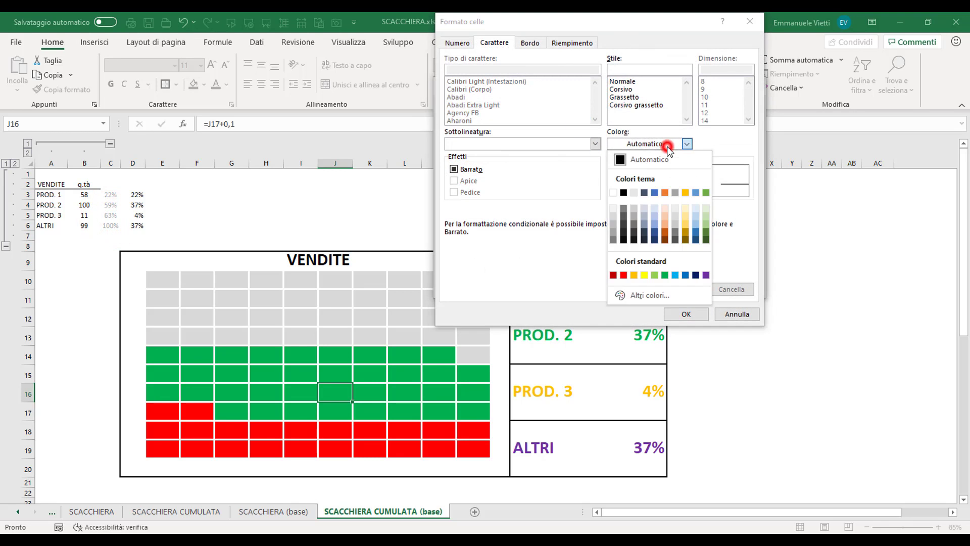
left_click(634, 273)
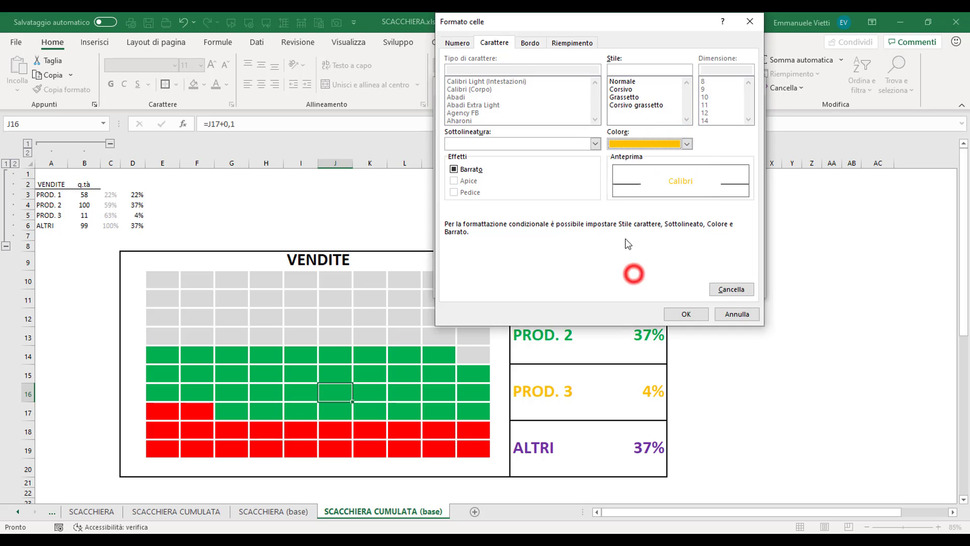
left_click(572, 43)
left_click(478, 162)
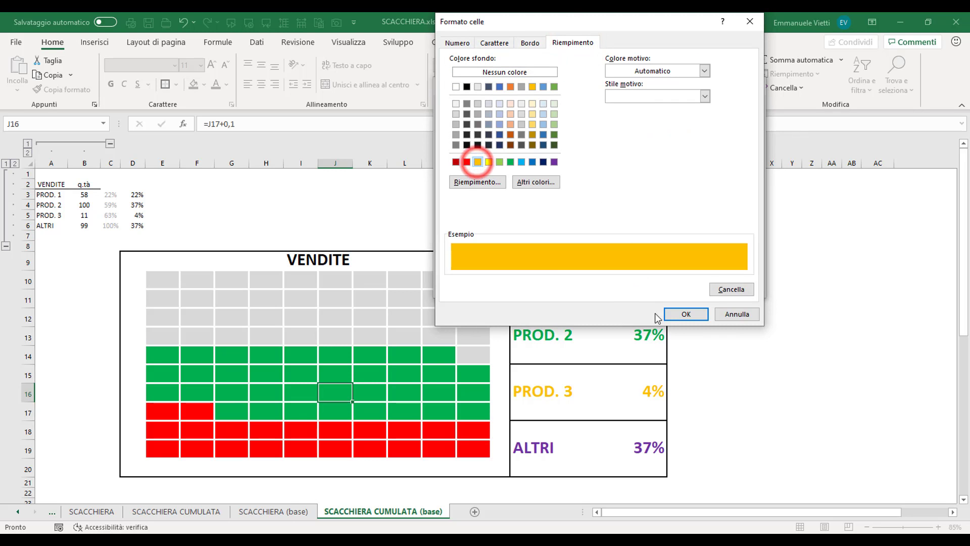
left_click(675, 314)
left_click(692, 287)
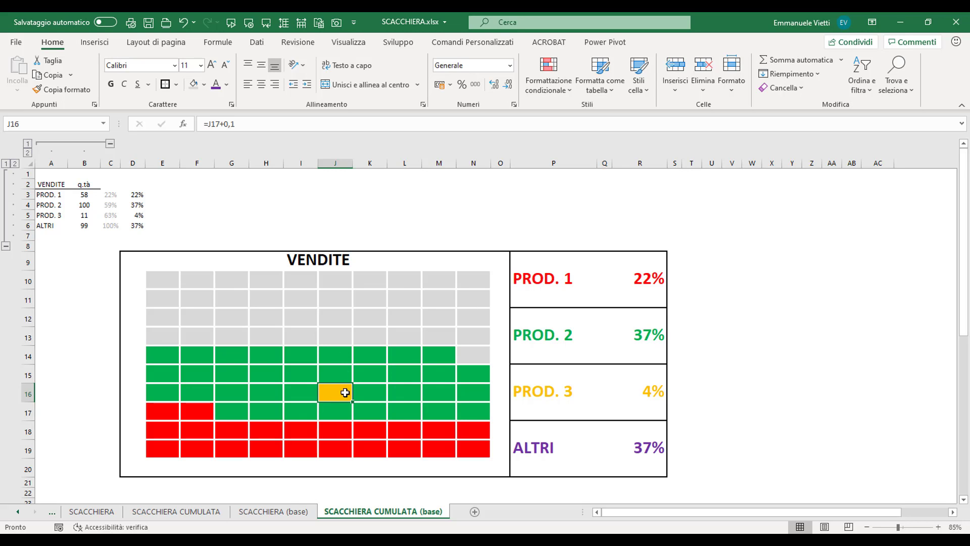
Step: Change the gold ≤ $C$5 rule's range to =$E$10:$N$19
left_click(545, 89)
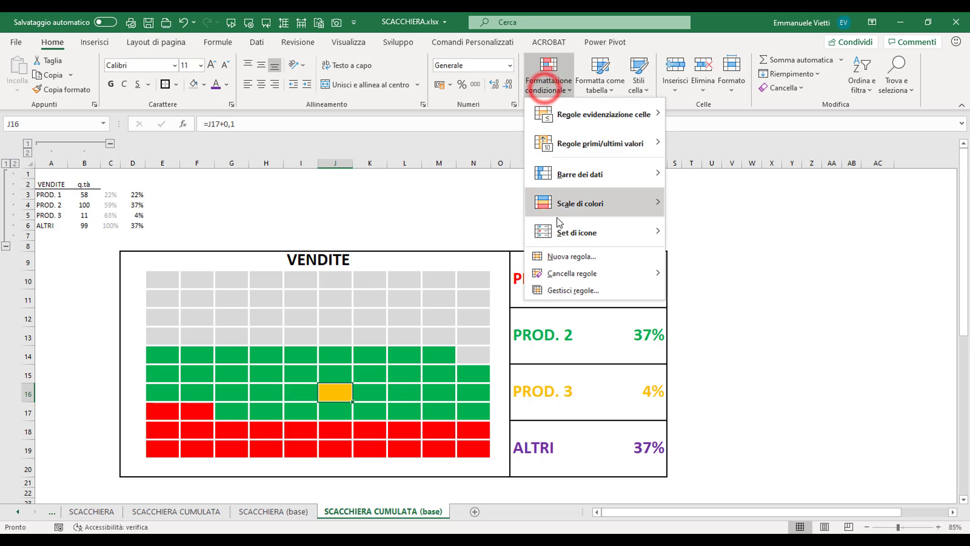
left_click(555, 291)
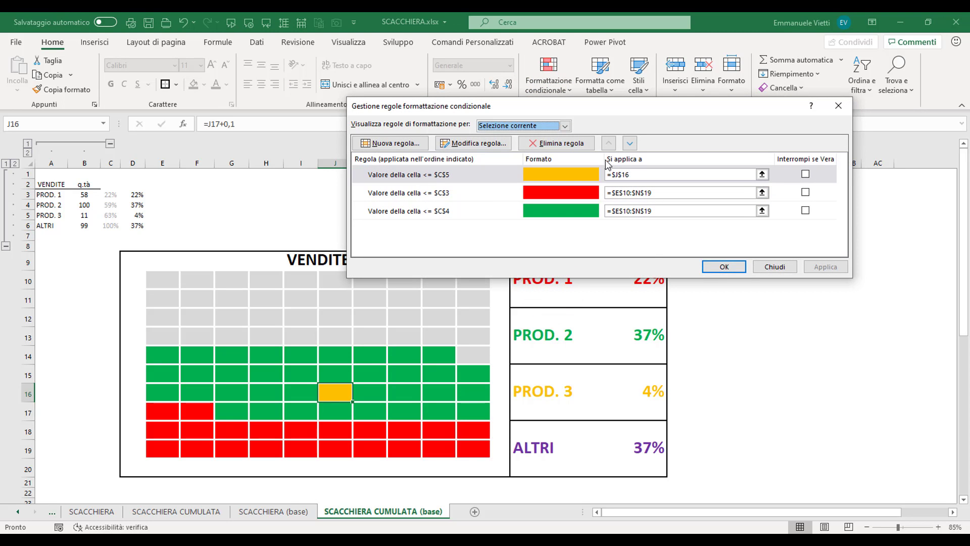
left_click(657, 192)
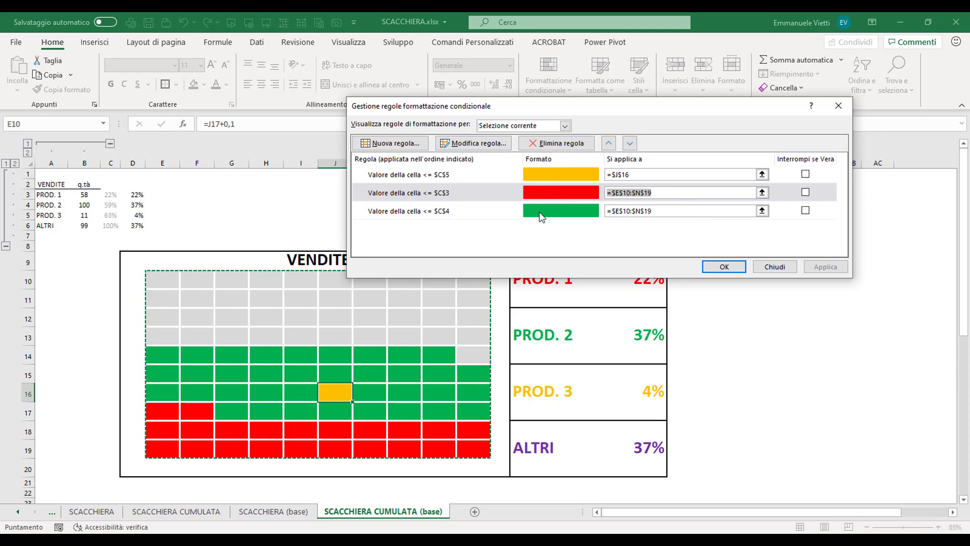
left_click(643, 175)
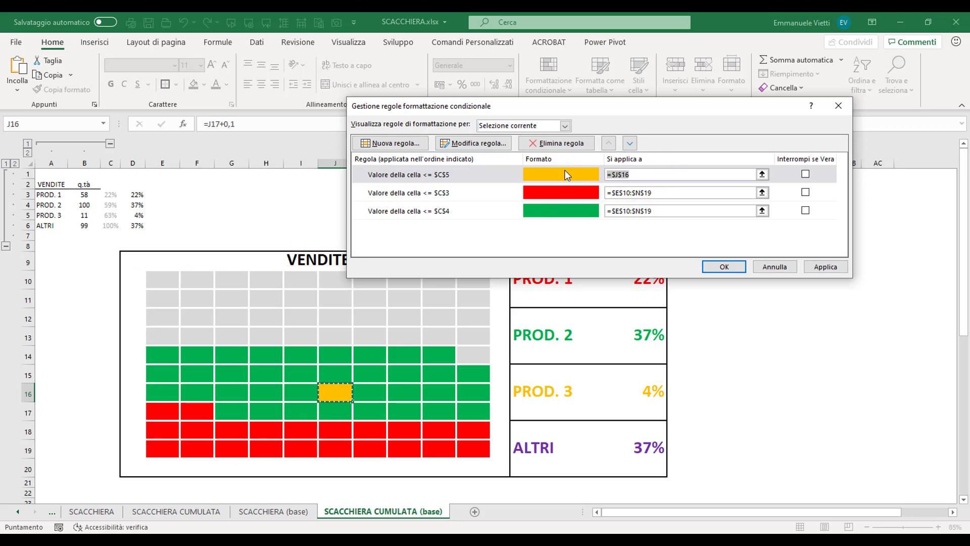
key("ctrl+v")
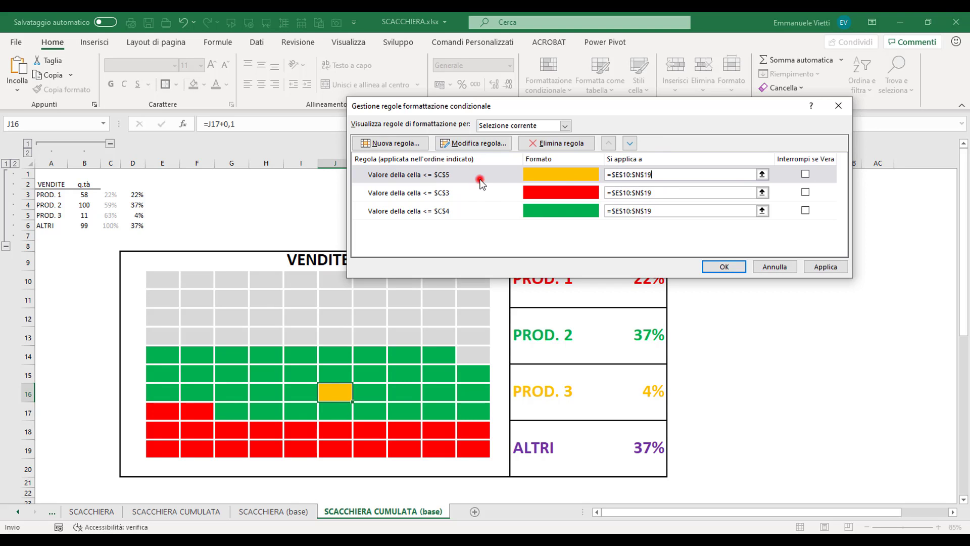
Step: Move the gold rule to the bottom of the list, below red and green
left_click(478, 182)
left_click(630, 145)
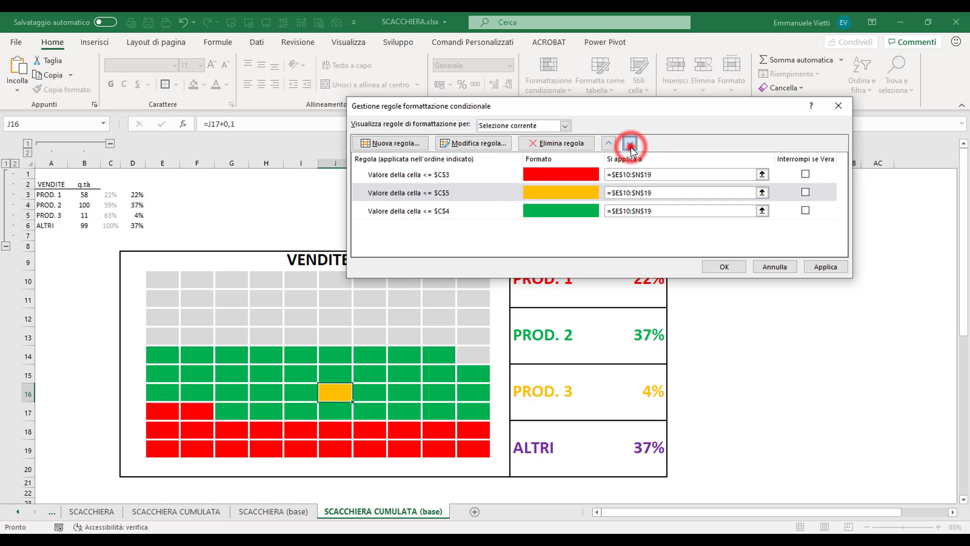
left_click(630, 145)
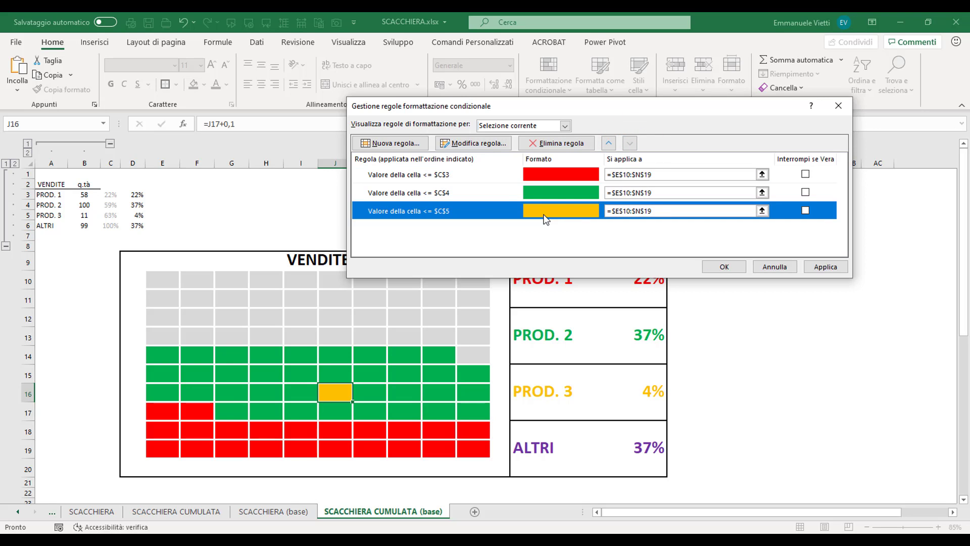
left_click(724, 268)
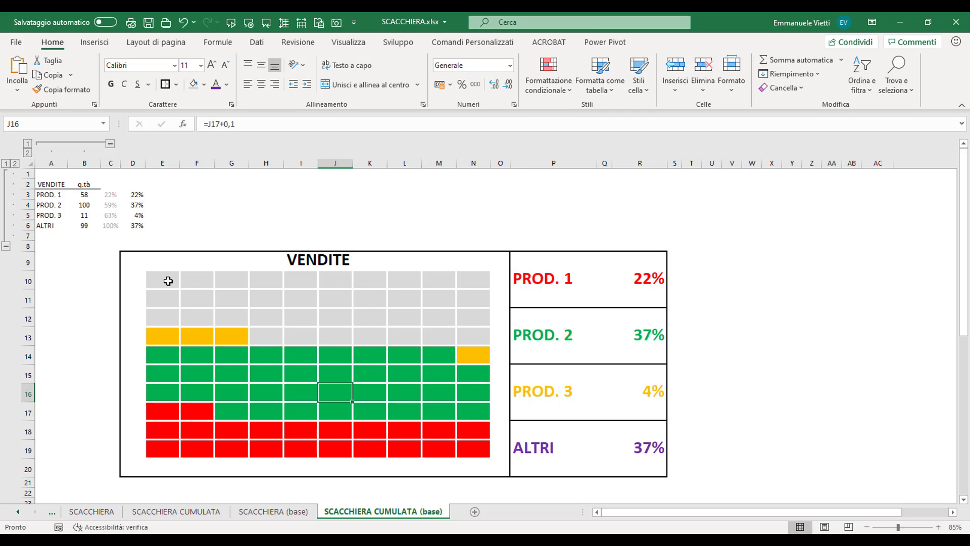
Step: Select E10:N19 and start a rule for values less than or equal to $C$6
left_click_drag(167, 281, 481, 449)
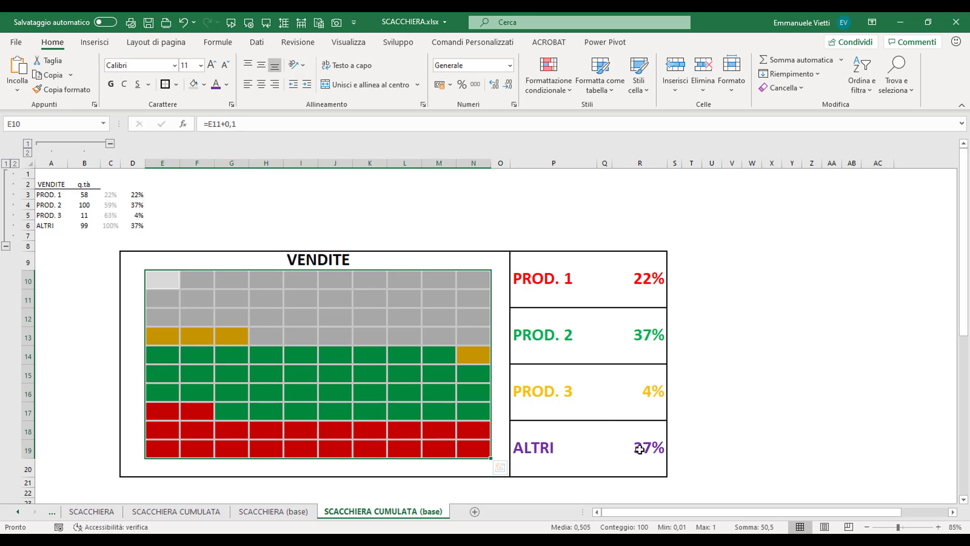
left_click(559, 84)
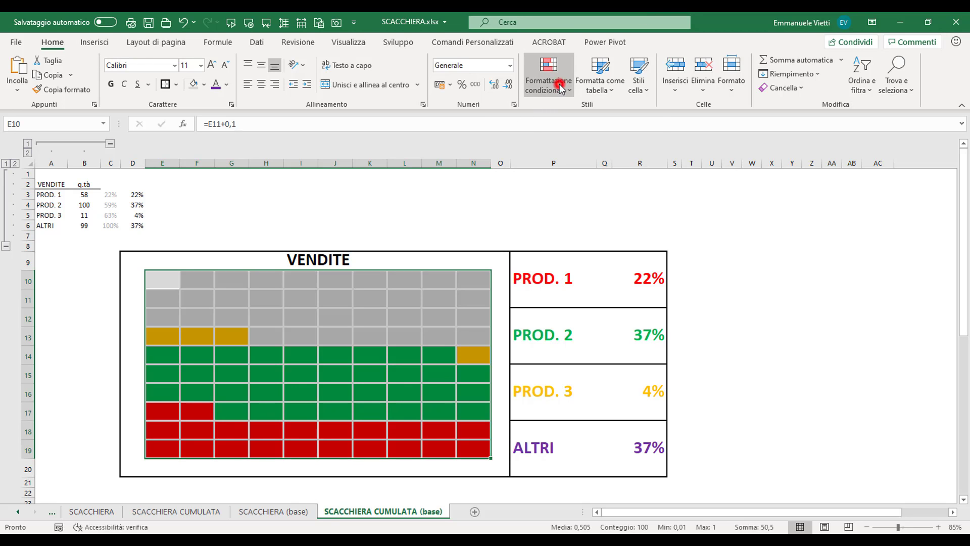
left_click(563, 116)
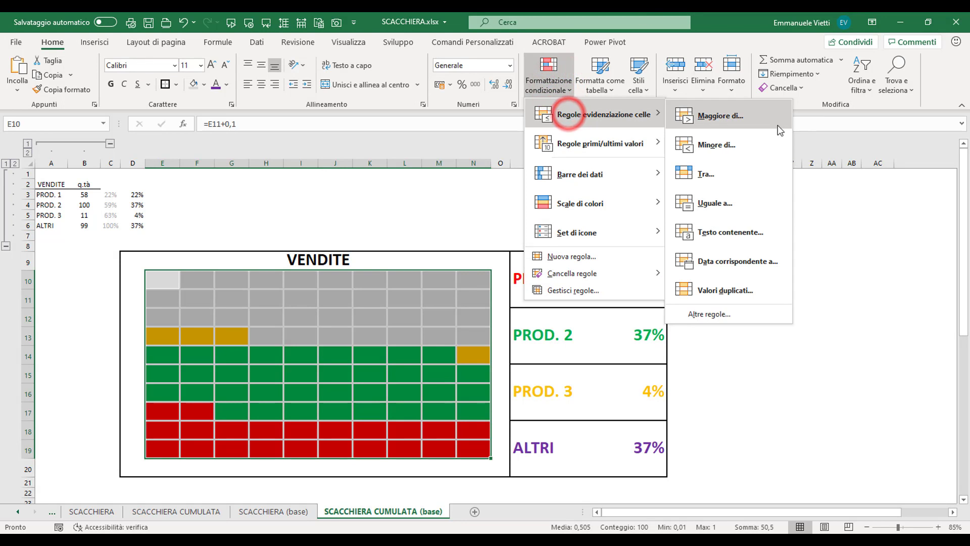
left_click(733, 313)
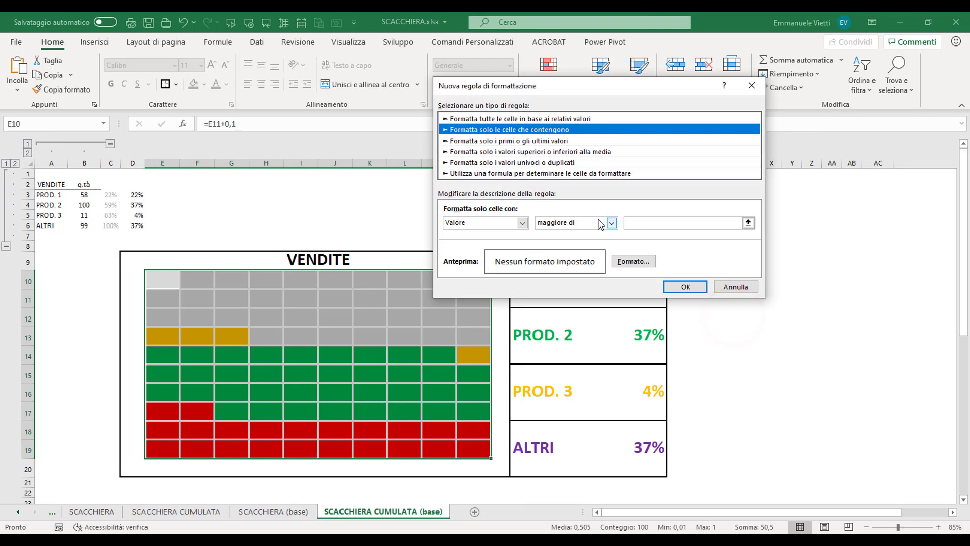
left_click(612, 223)
left_click(578, 289)
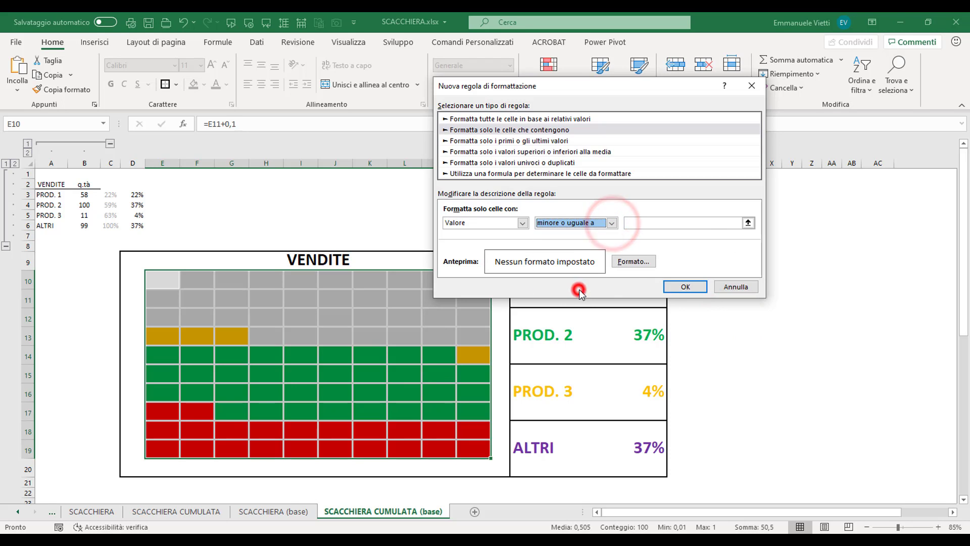
left_click(748, 223)
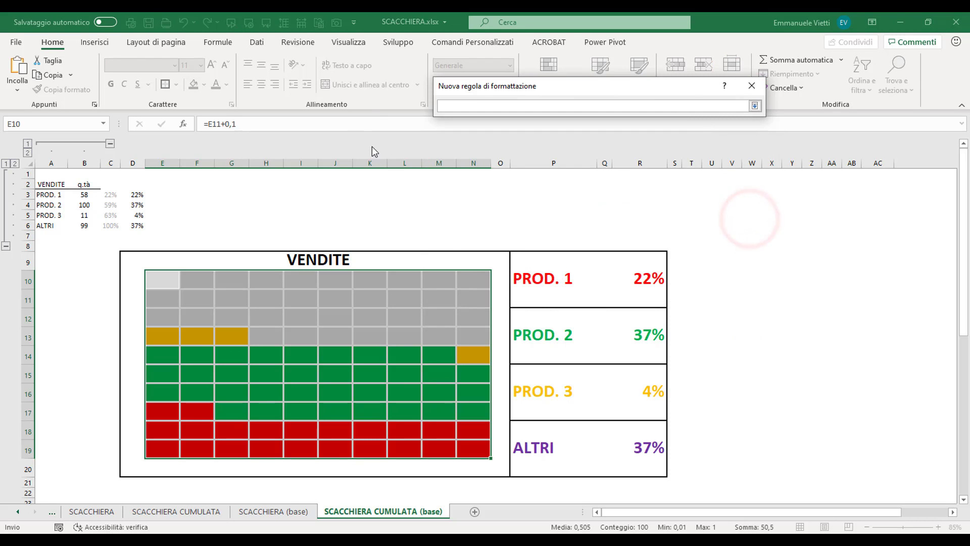
left_click(114, 227)
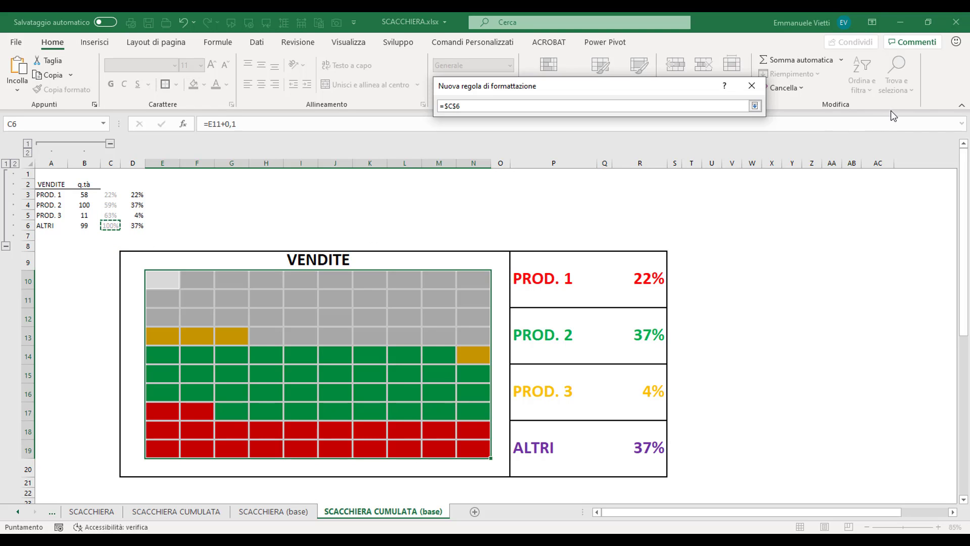
left_click(755, 107)
Step: Give the C6 rule a purple fill and purple font, and confirm it
left_click(637, 259)
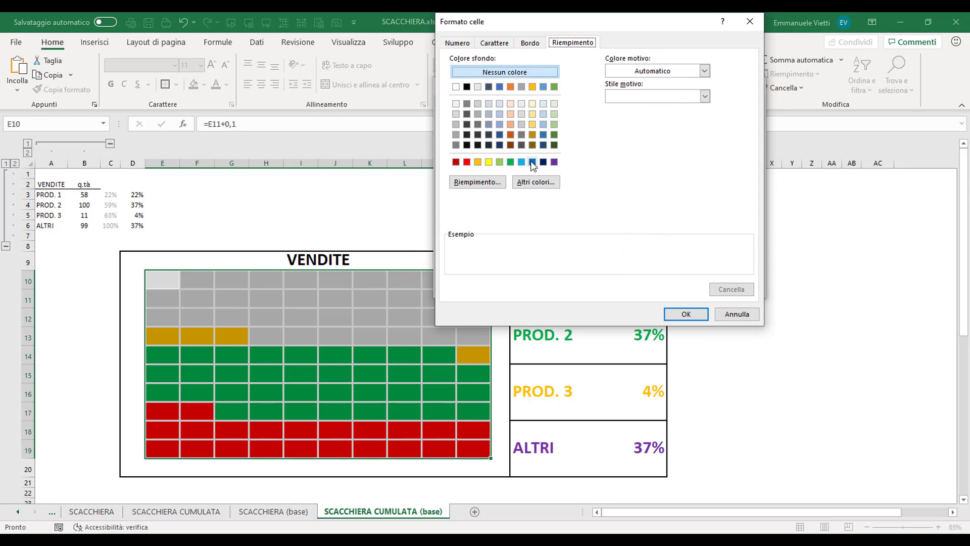
left_click(554, 162)
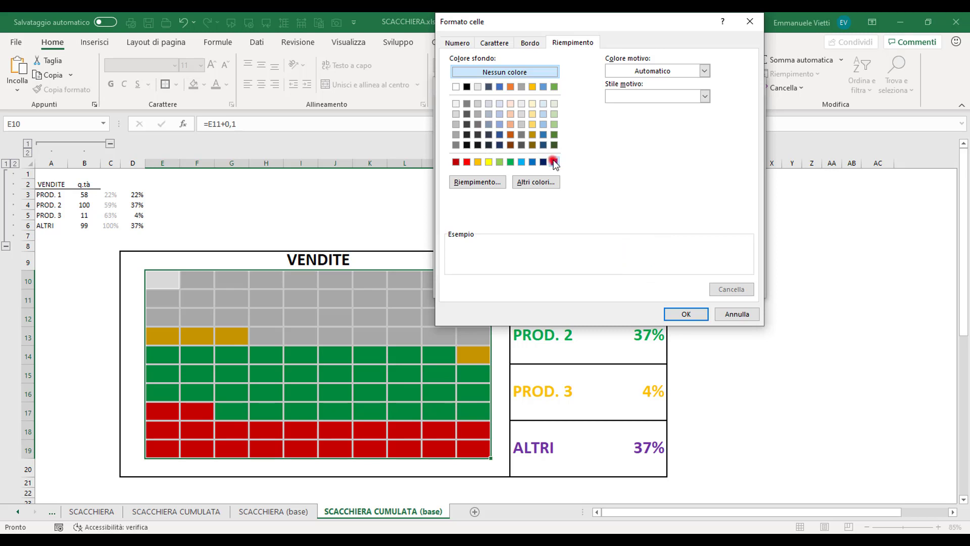
left_click(506, 44)
left_click(626, 144)
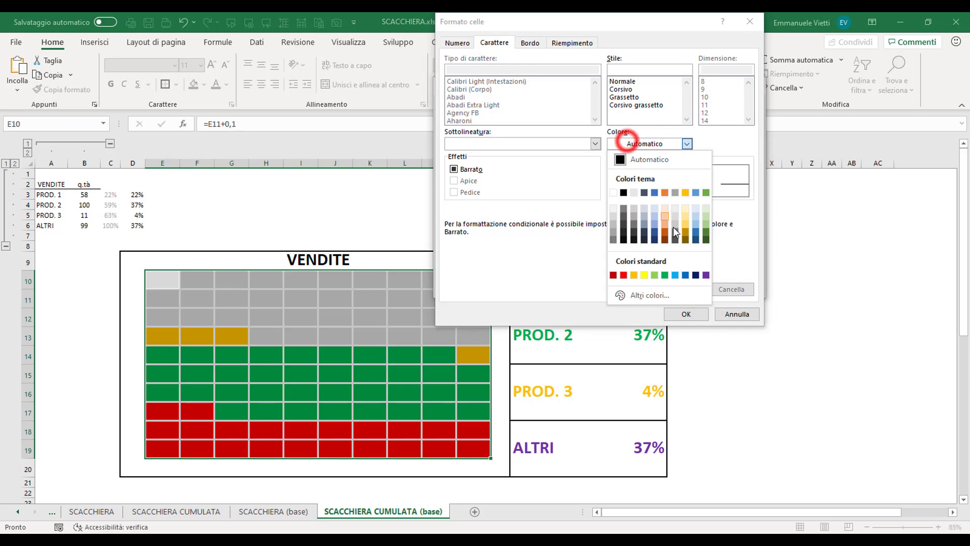
left_click(706, 275)
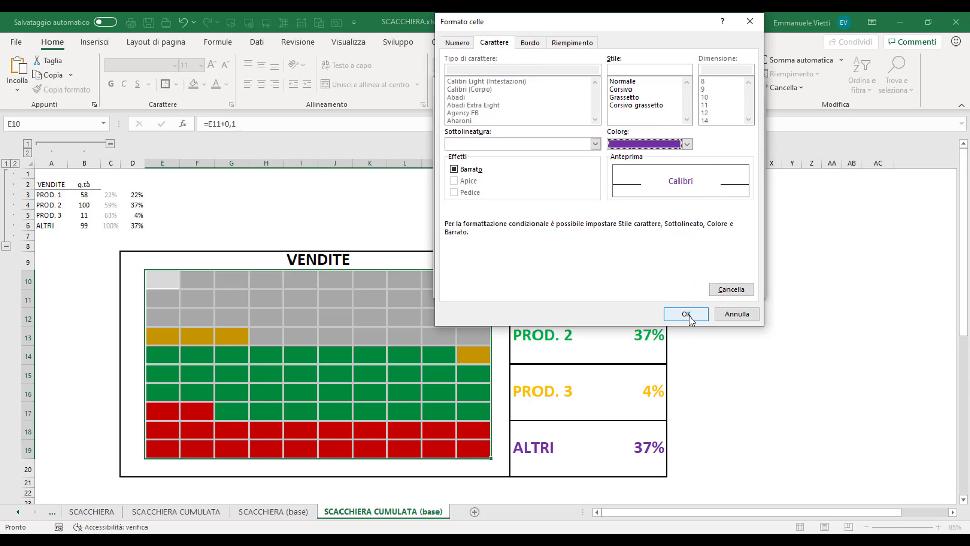
left_click(687, 314)
left_click(686, 286)
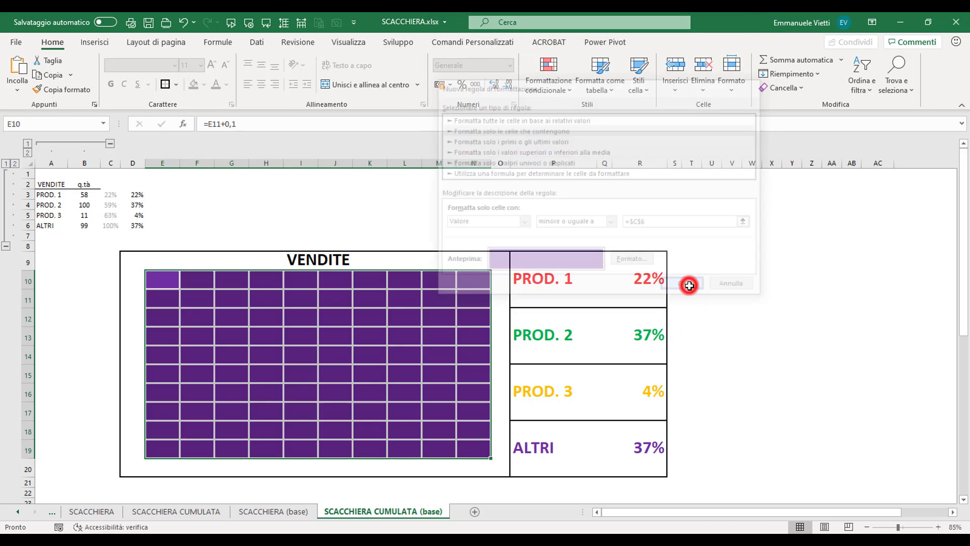
left_click(547, 84)
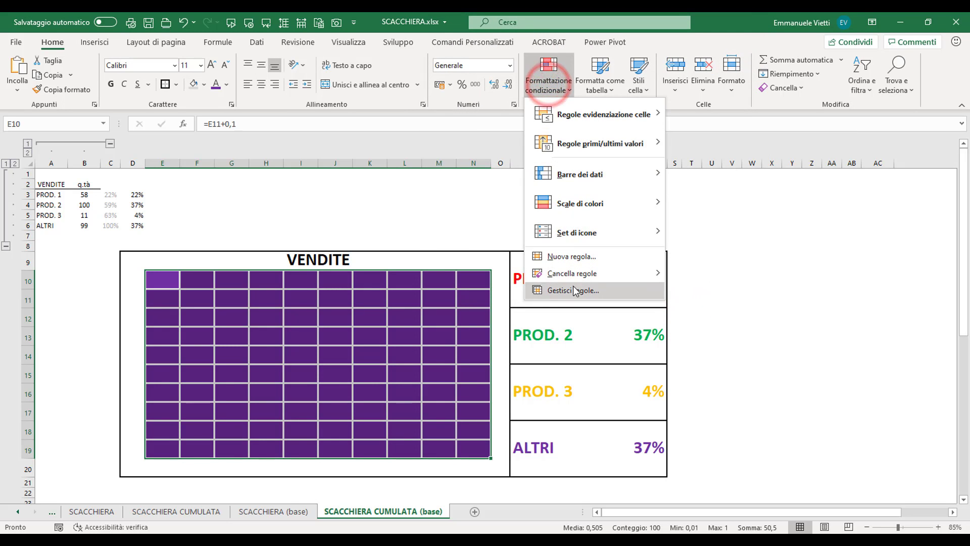
Step: Move the purple $C$6 rule down to the bottom of the rules list
left_click(575, 291)
left_click(535, 171)
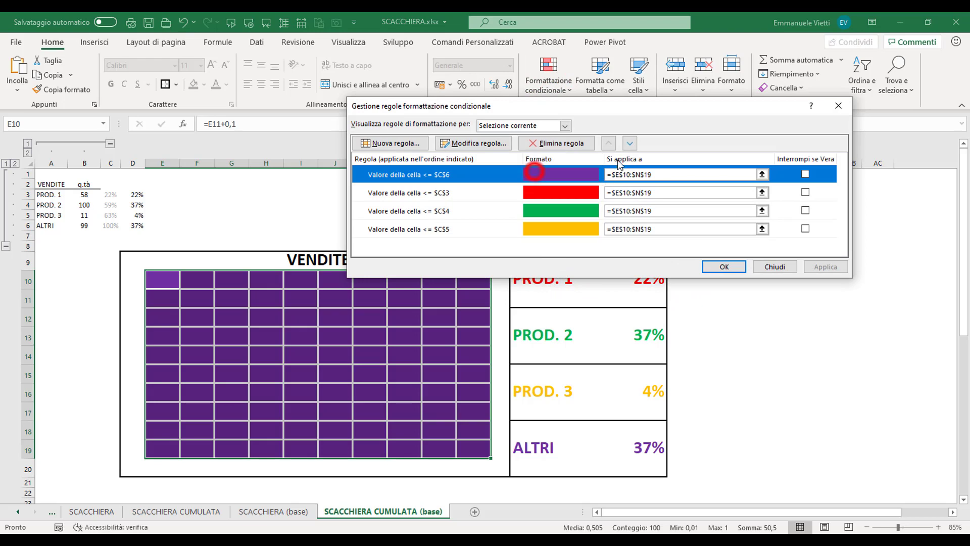
left_click(629, 145)
left_click(629, 144)
left_click(629, 144)
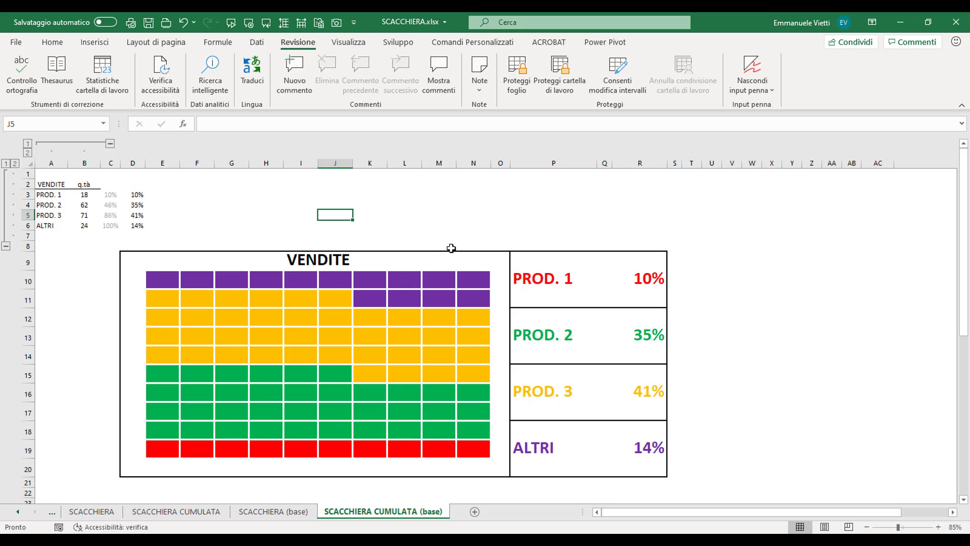
Step: Recalculate with F9 three times to regenerate sales to 32, 56, 78 and 68
key("F9")
key("F9")
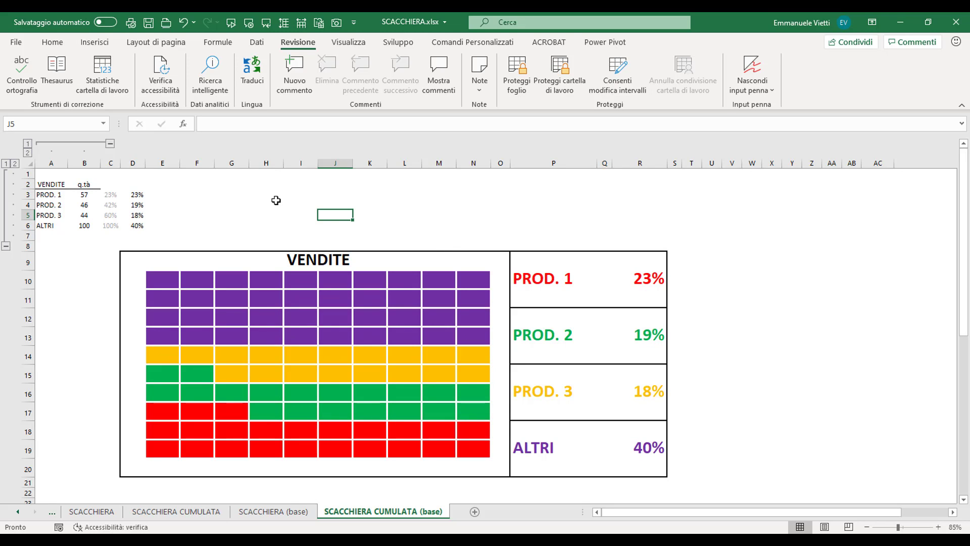
key("F9")
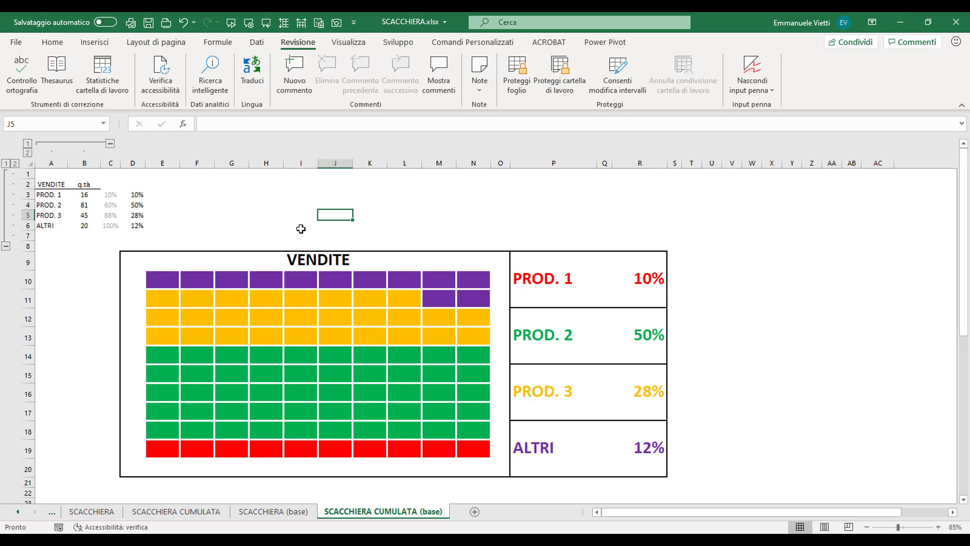
key("F9")
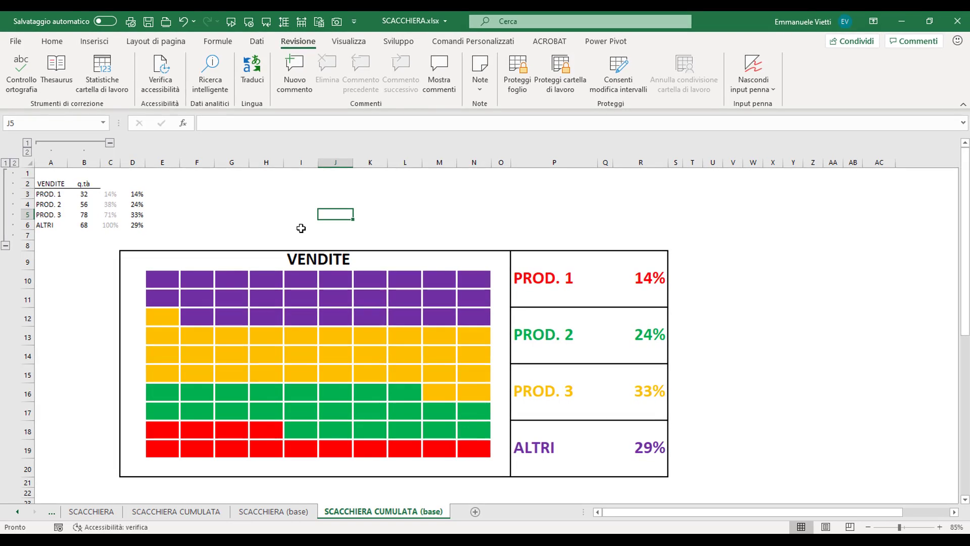